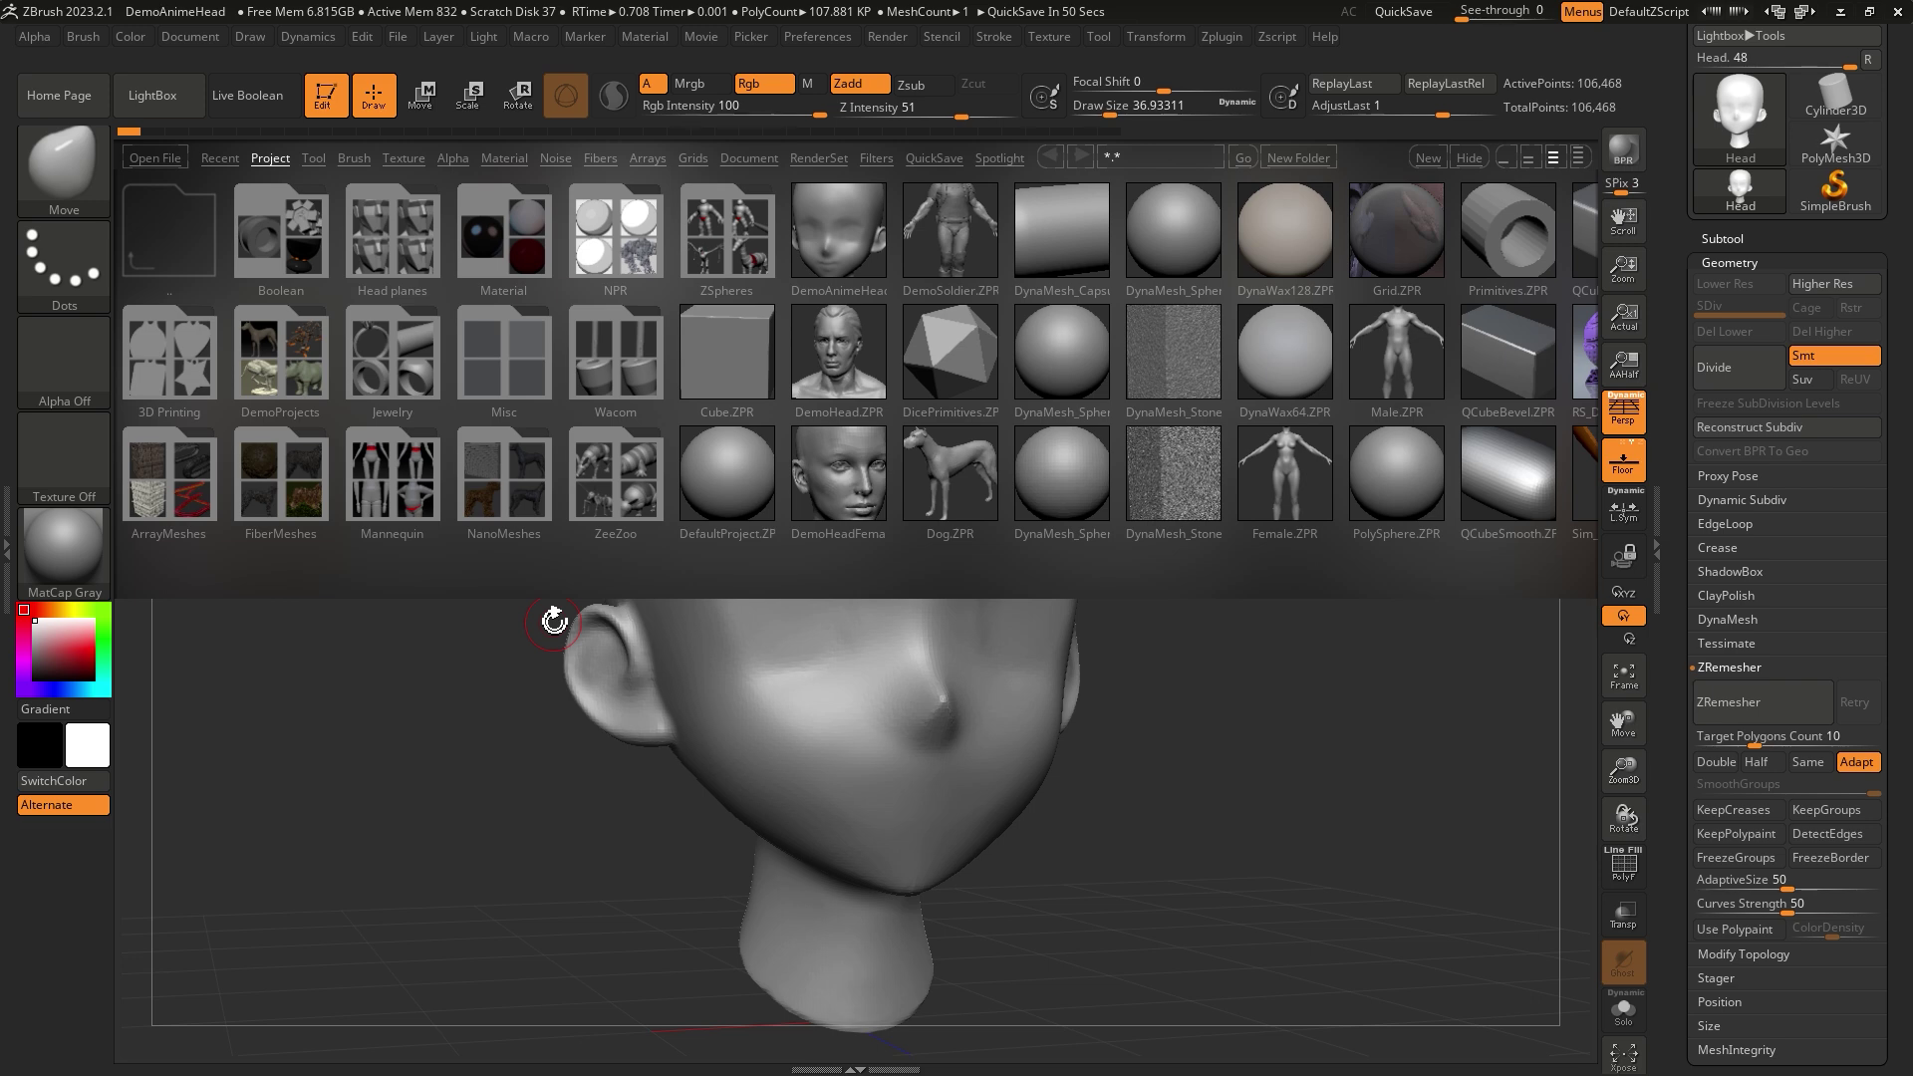
- Load the DemoAnimeHead.ZPR demo project from LightBox
double_click(846, 228)
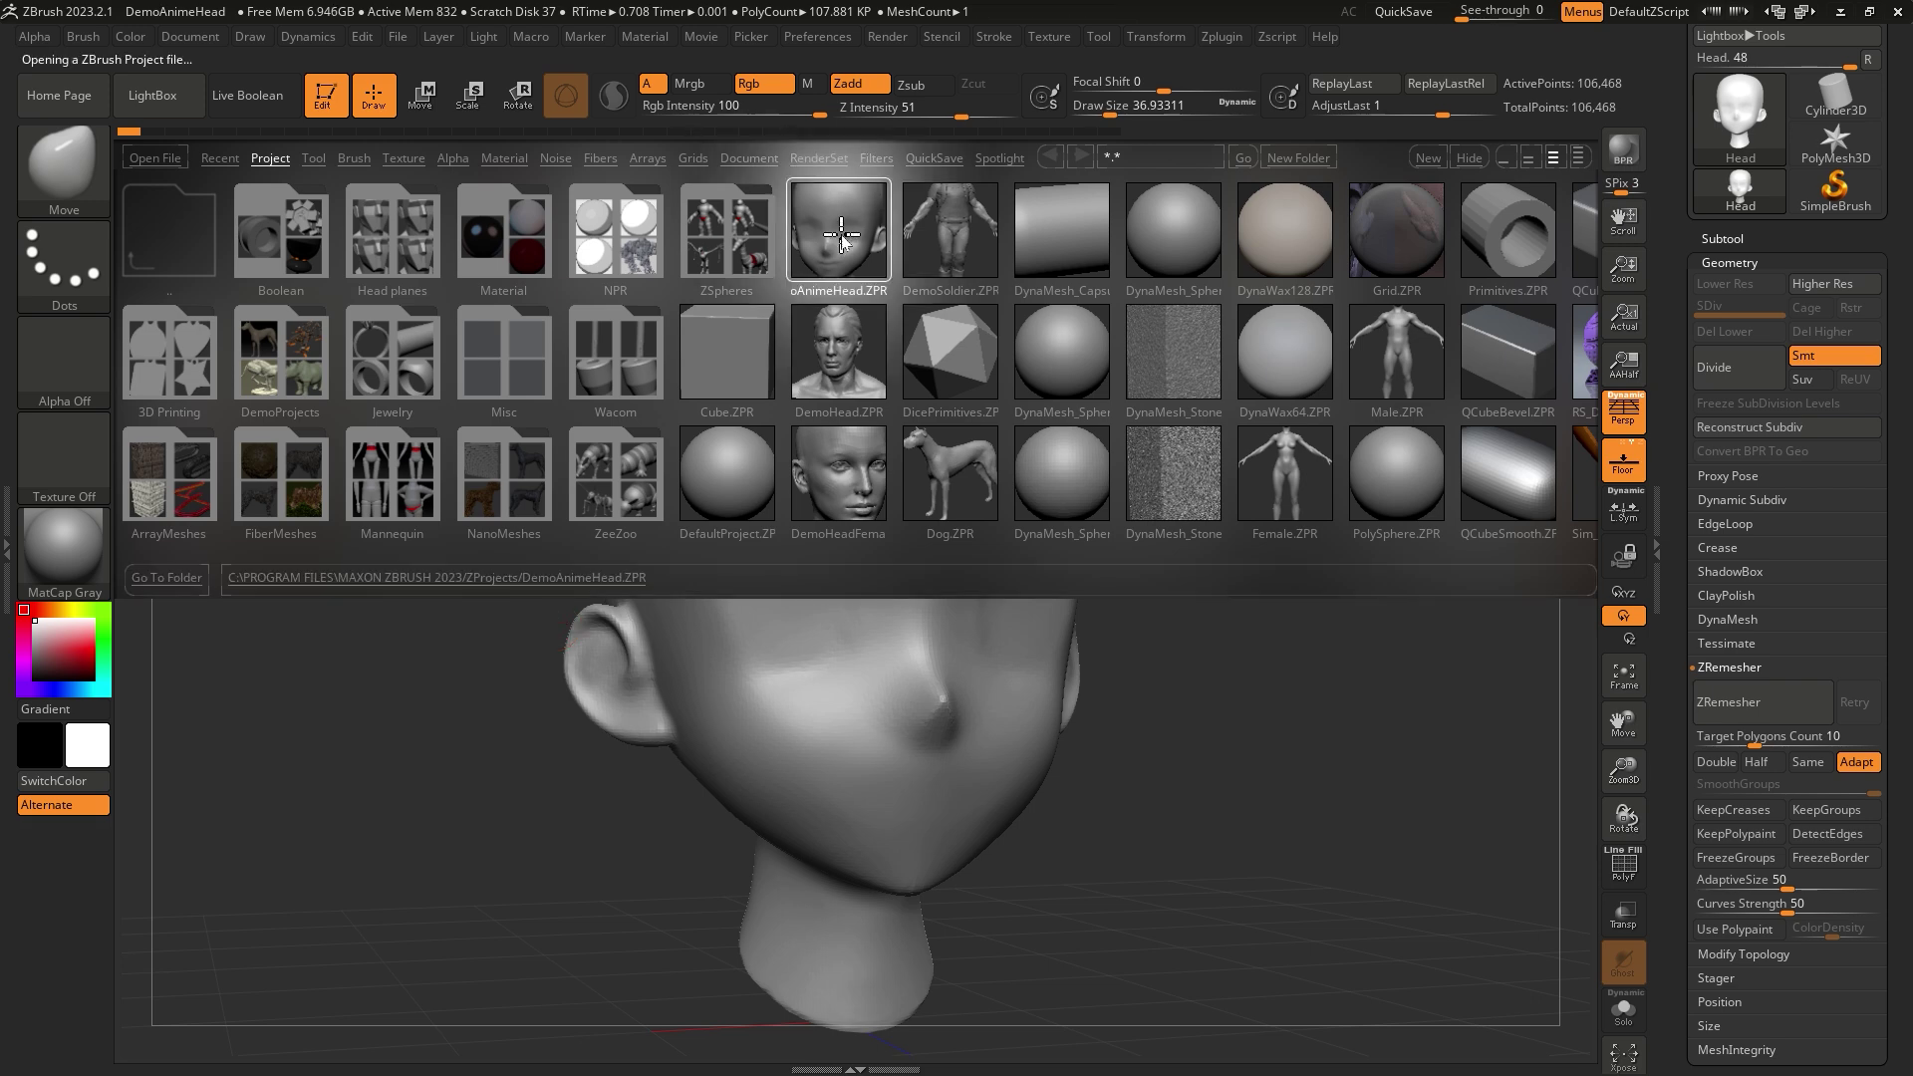
- Skip saving, orbit the head and turn on PolyF to reveal its dense wireframe
click(1029, 593)
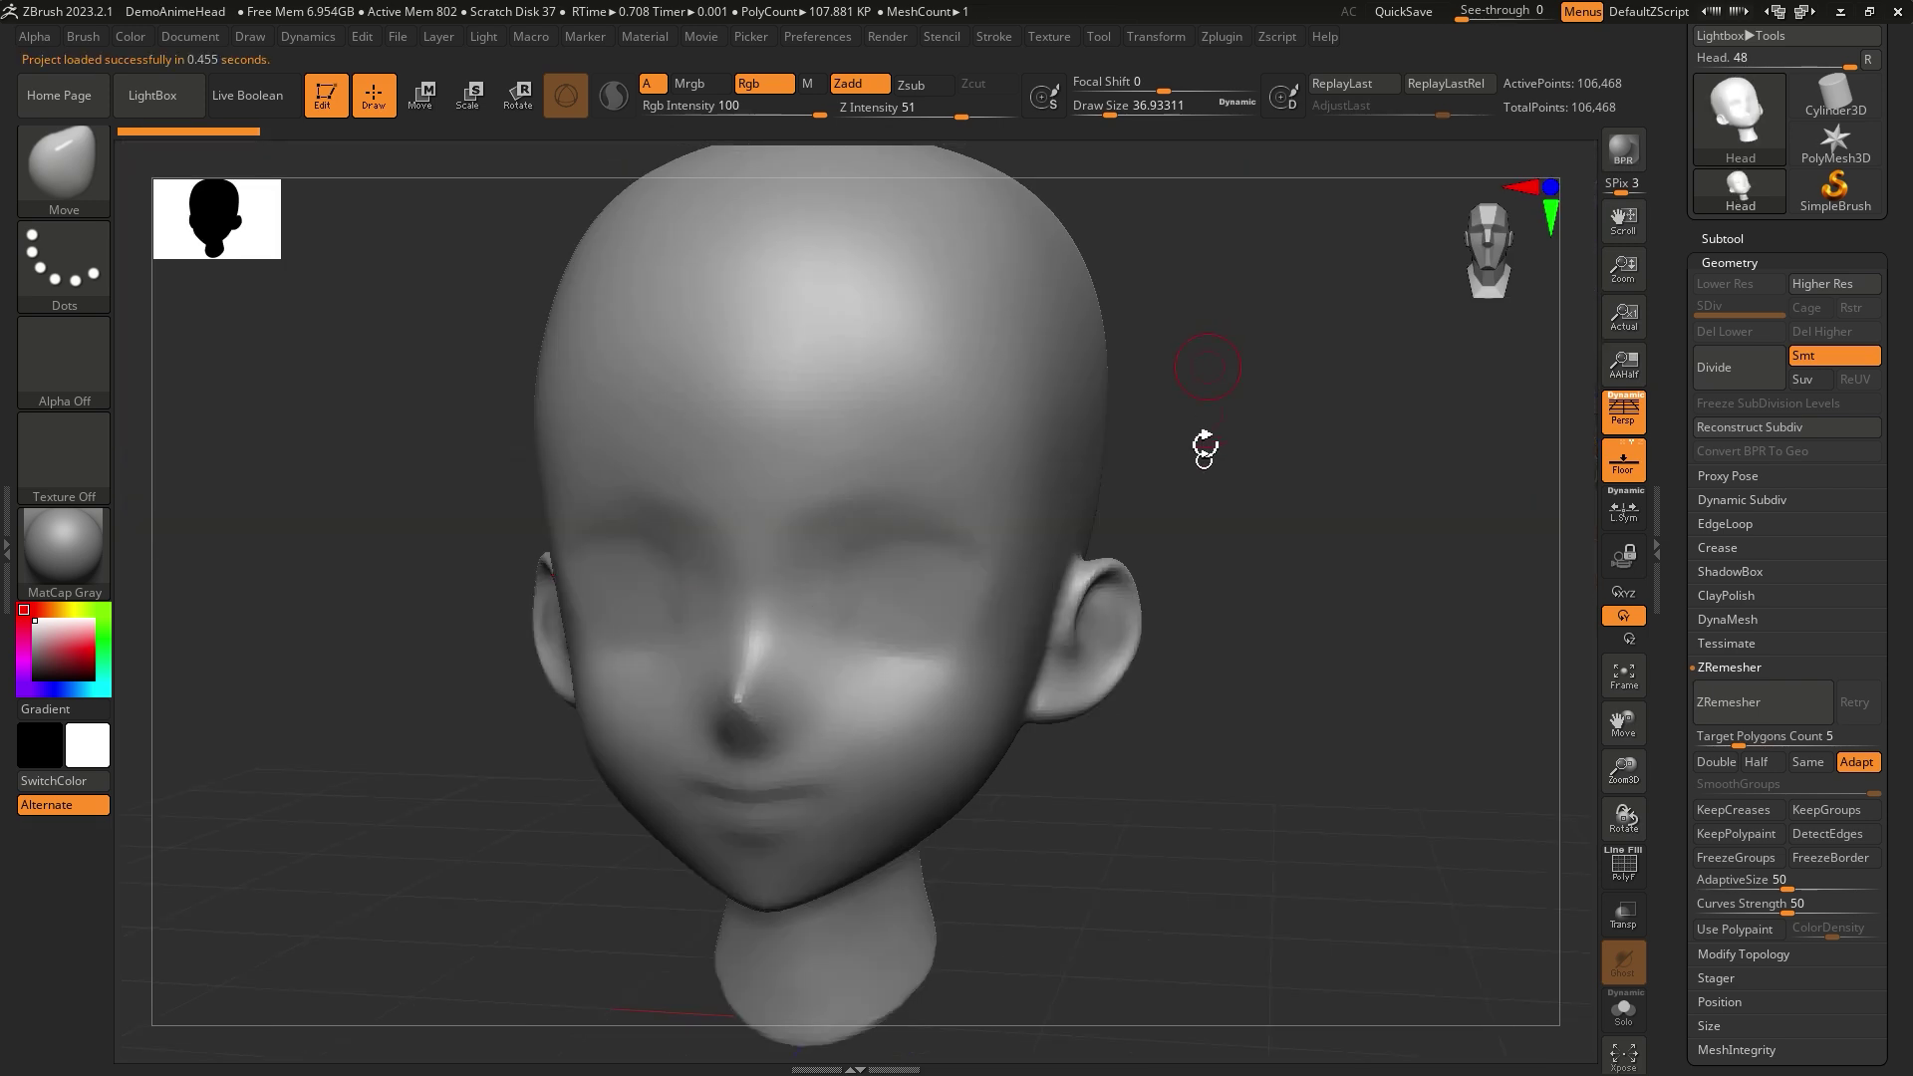
key(s)
key(shift)
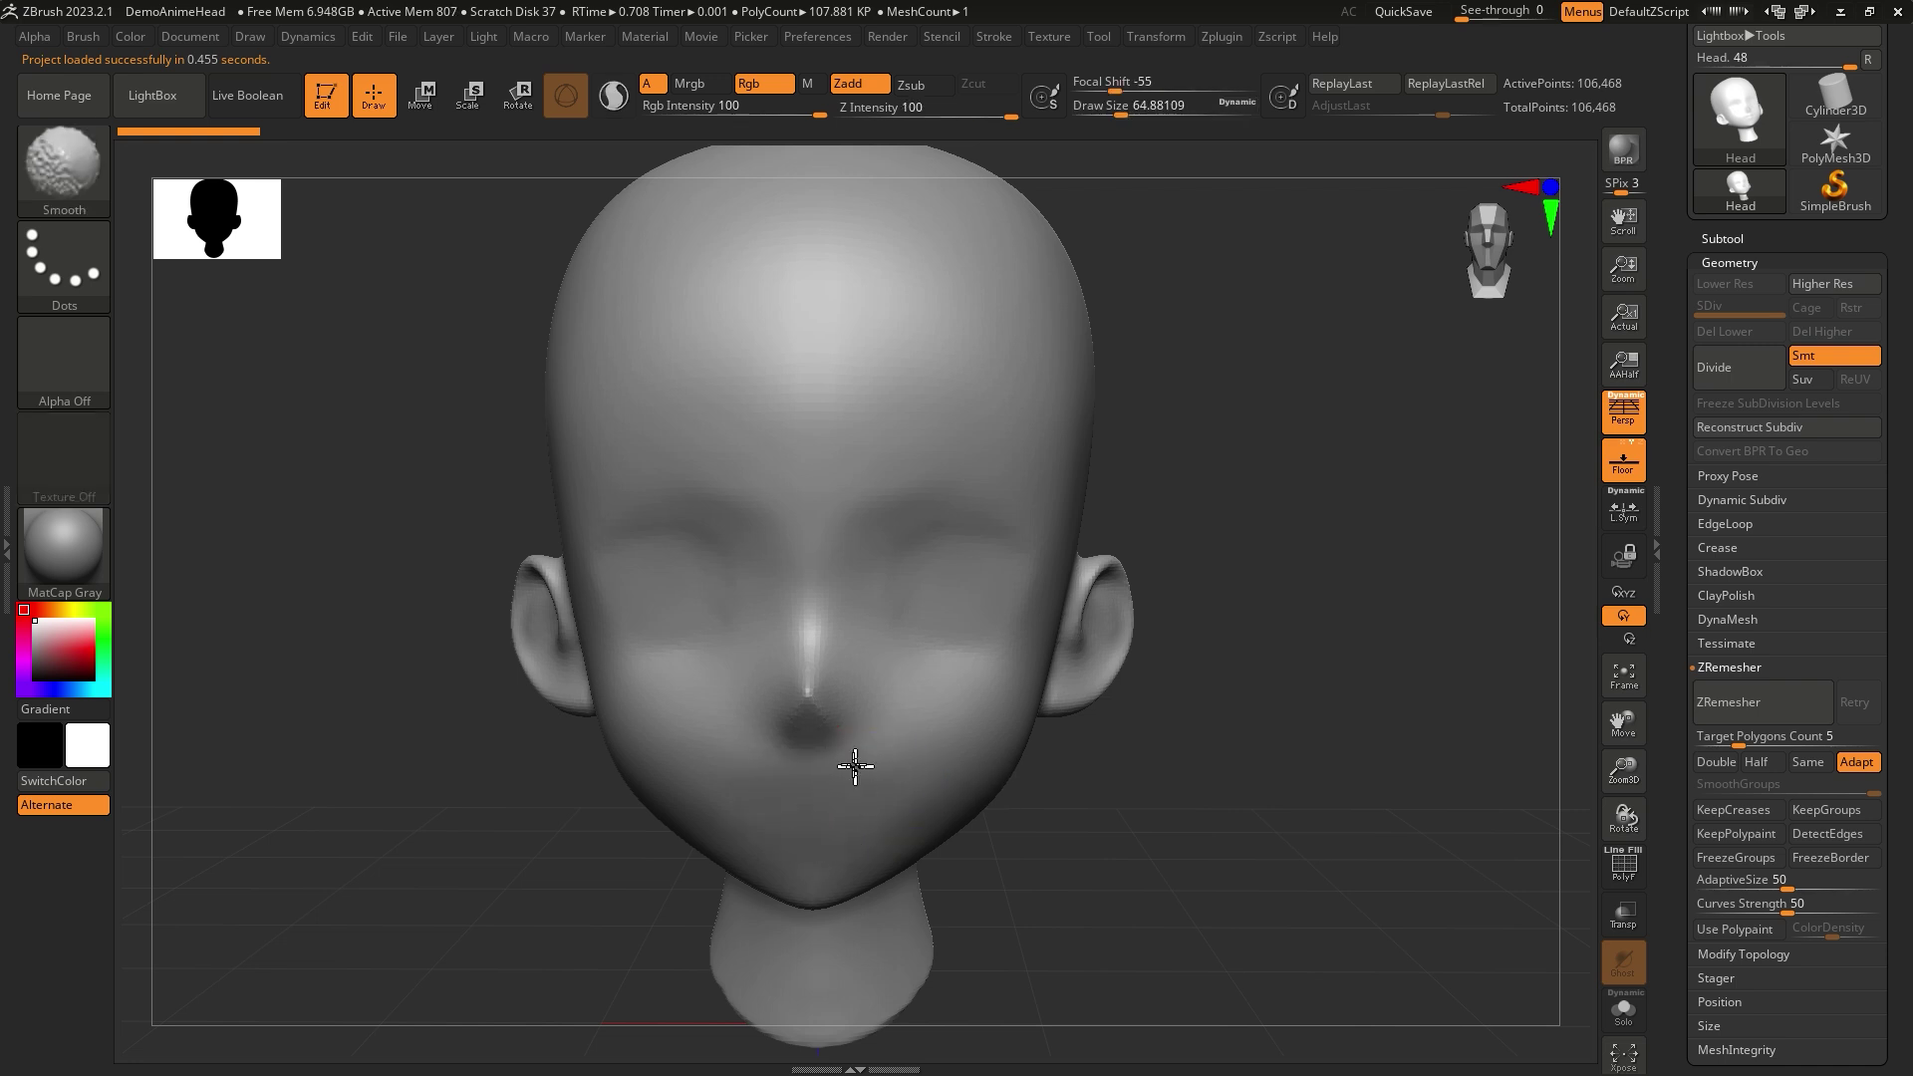
mouse_move(1106, 782)
mouse_down()
mouse_move(1196, 789)
mouse_move(1145, 794)
mouse_move(1136, 772)
mouse_up()
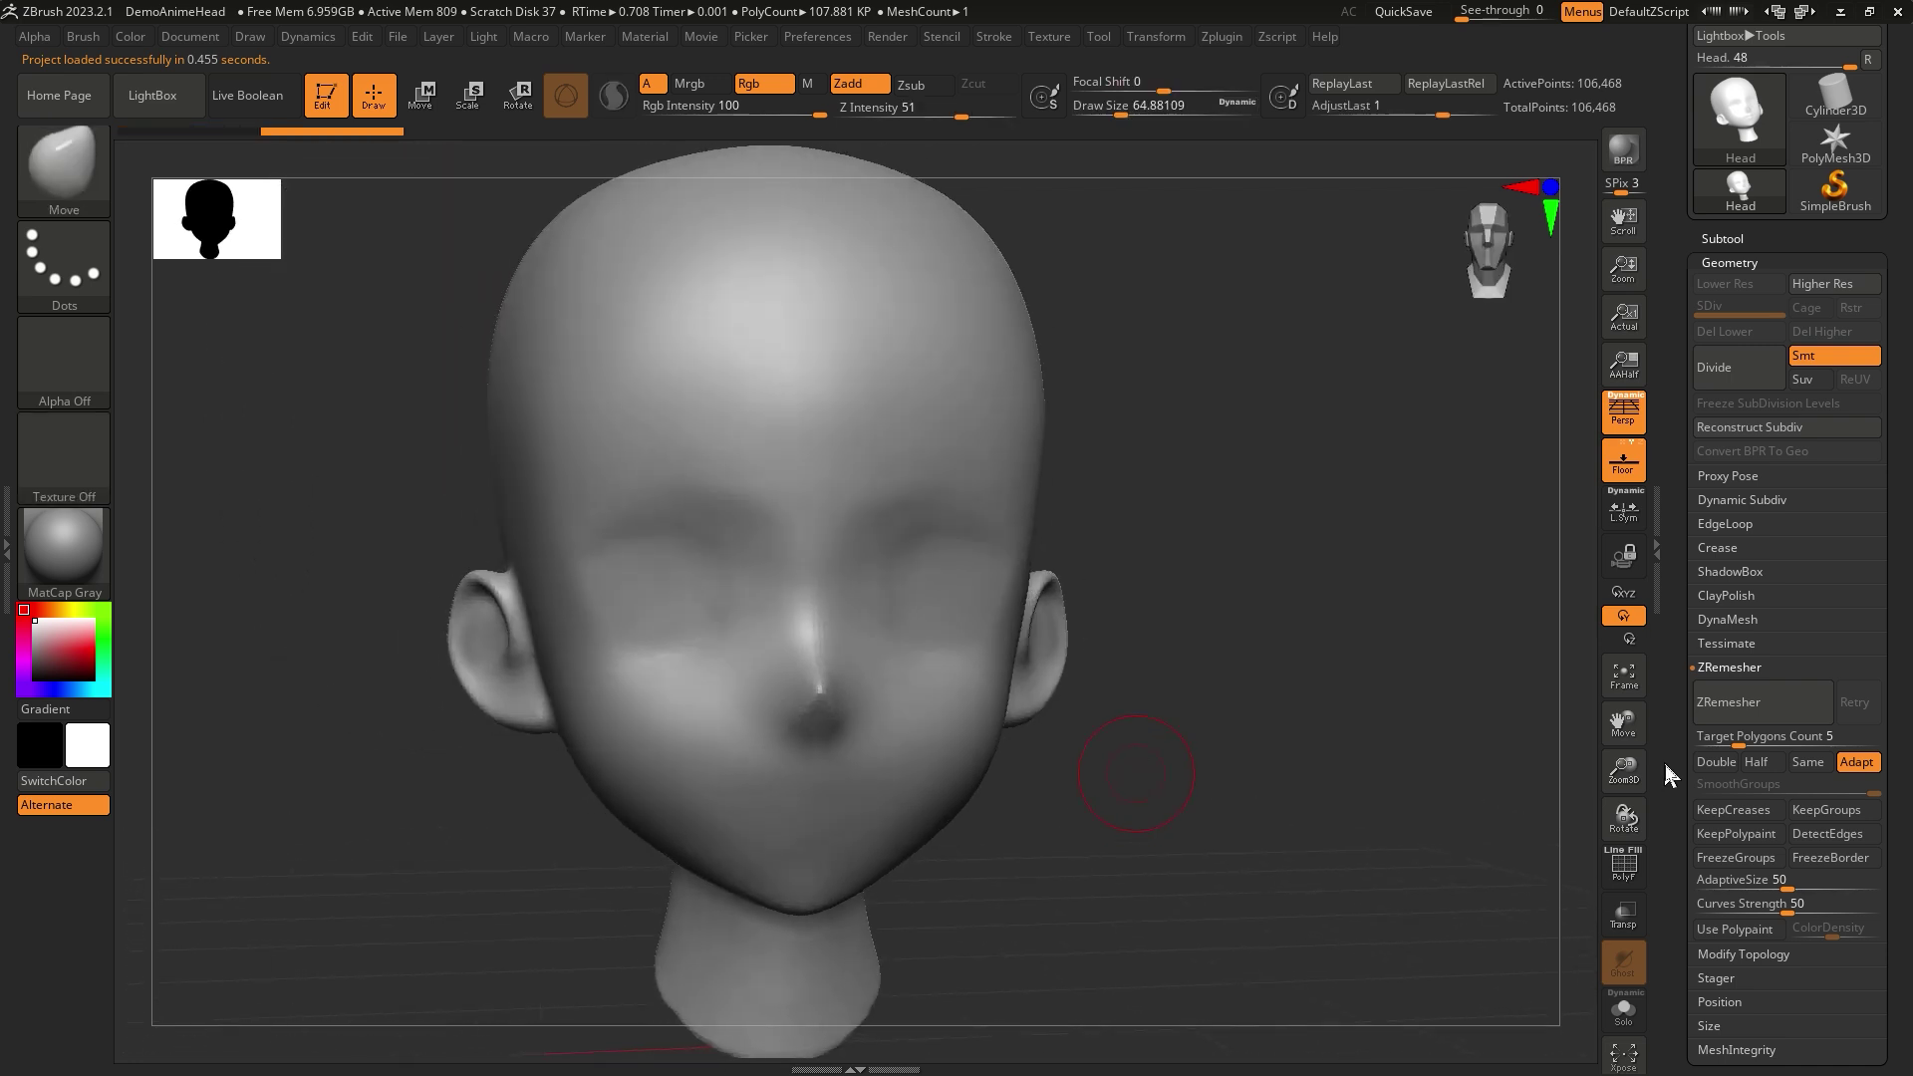
click(1629, 881)
mouse_move(1285, 827)
alt+mouse_down()
mouse_move(1272, 803)
mouse_move(1291, 797)
alt+mouse_up()
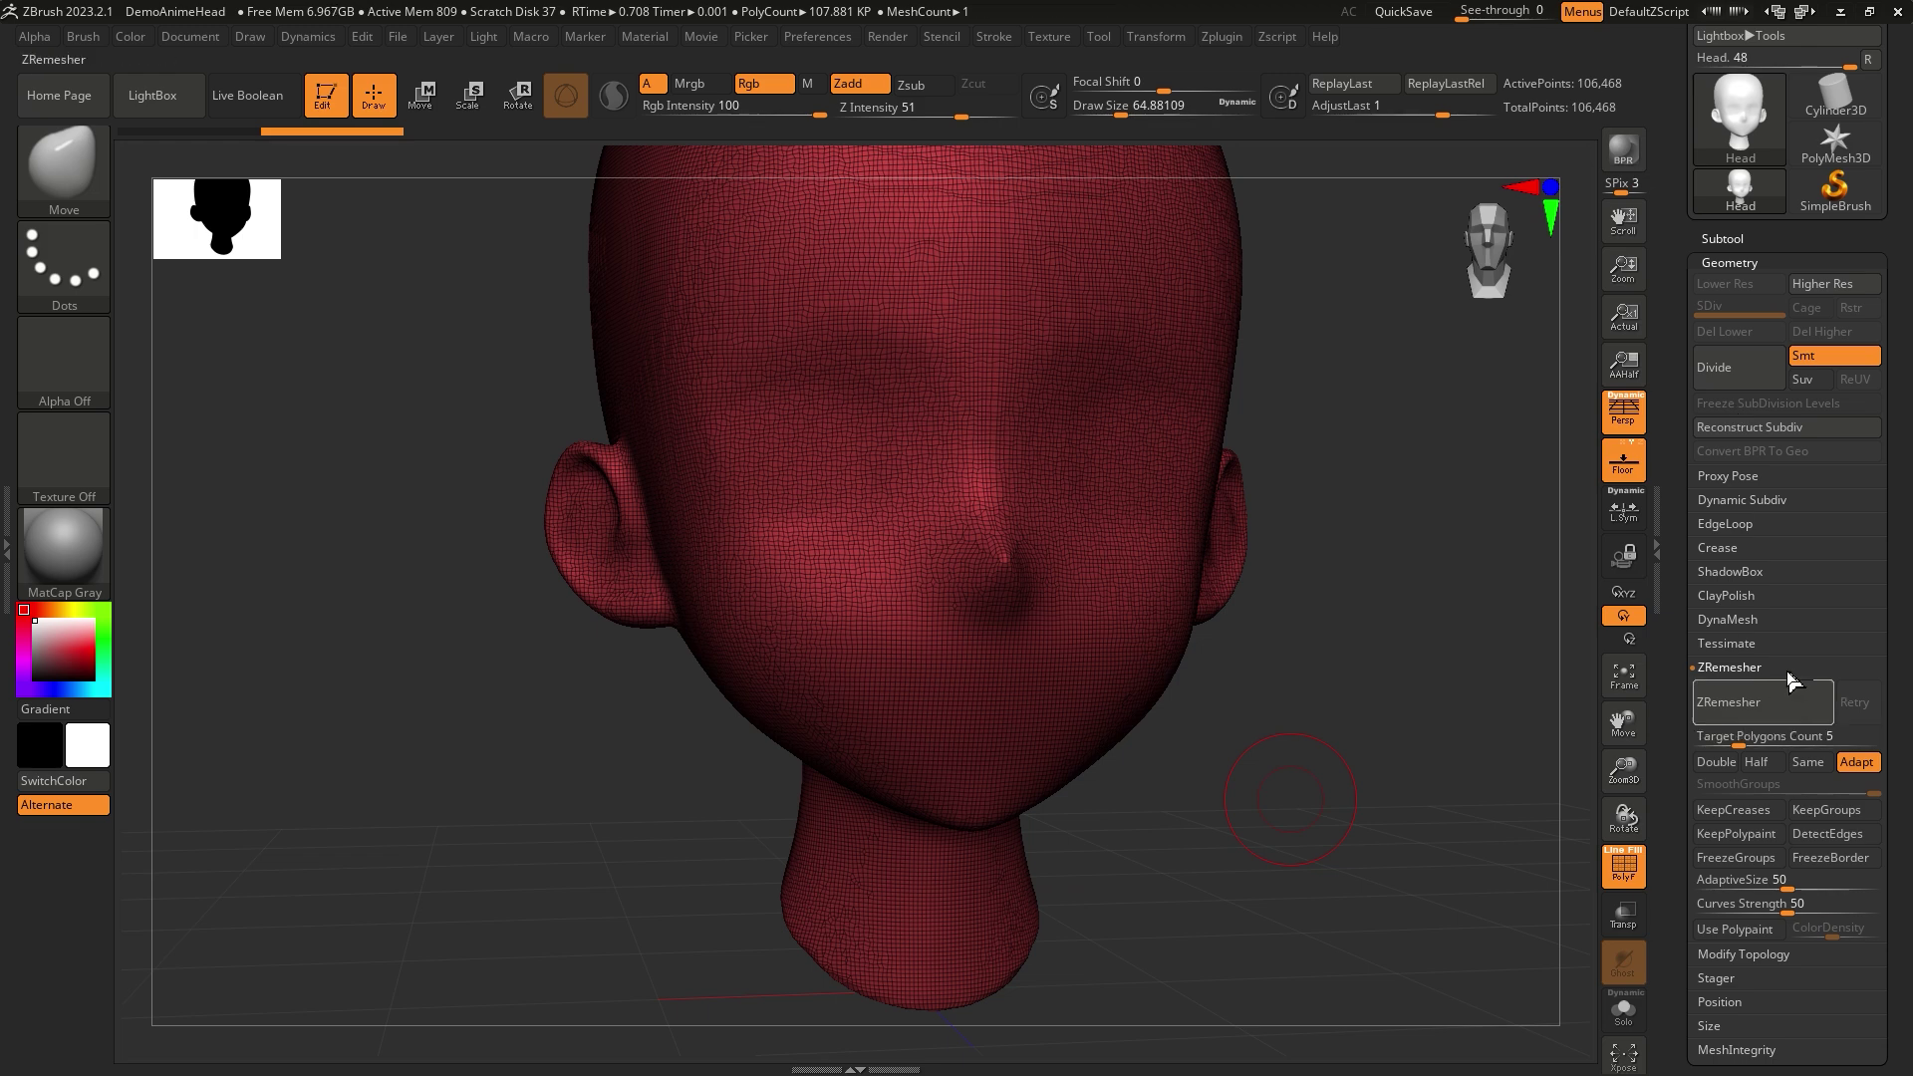
- ZRemesh the head with Target Polygons Count 10, then turn PolyF off
drag(1738, 737, 1723, 734)
text(10)
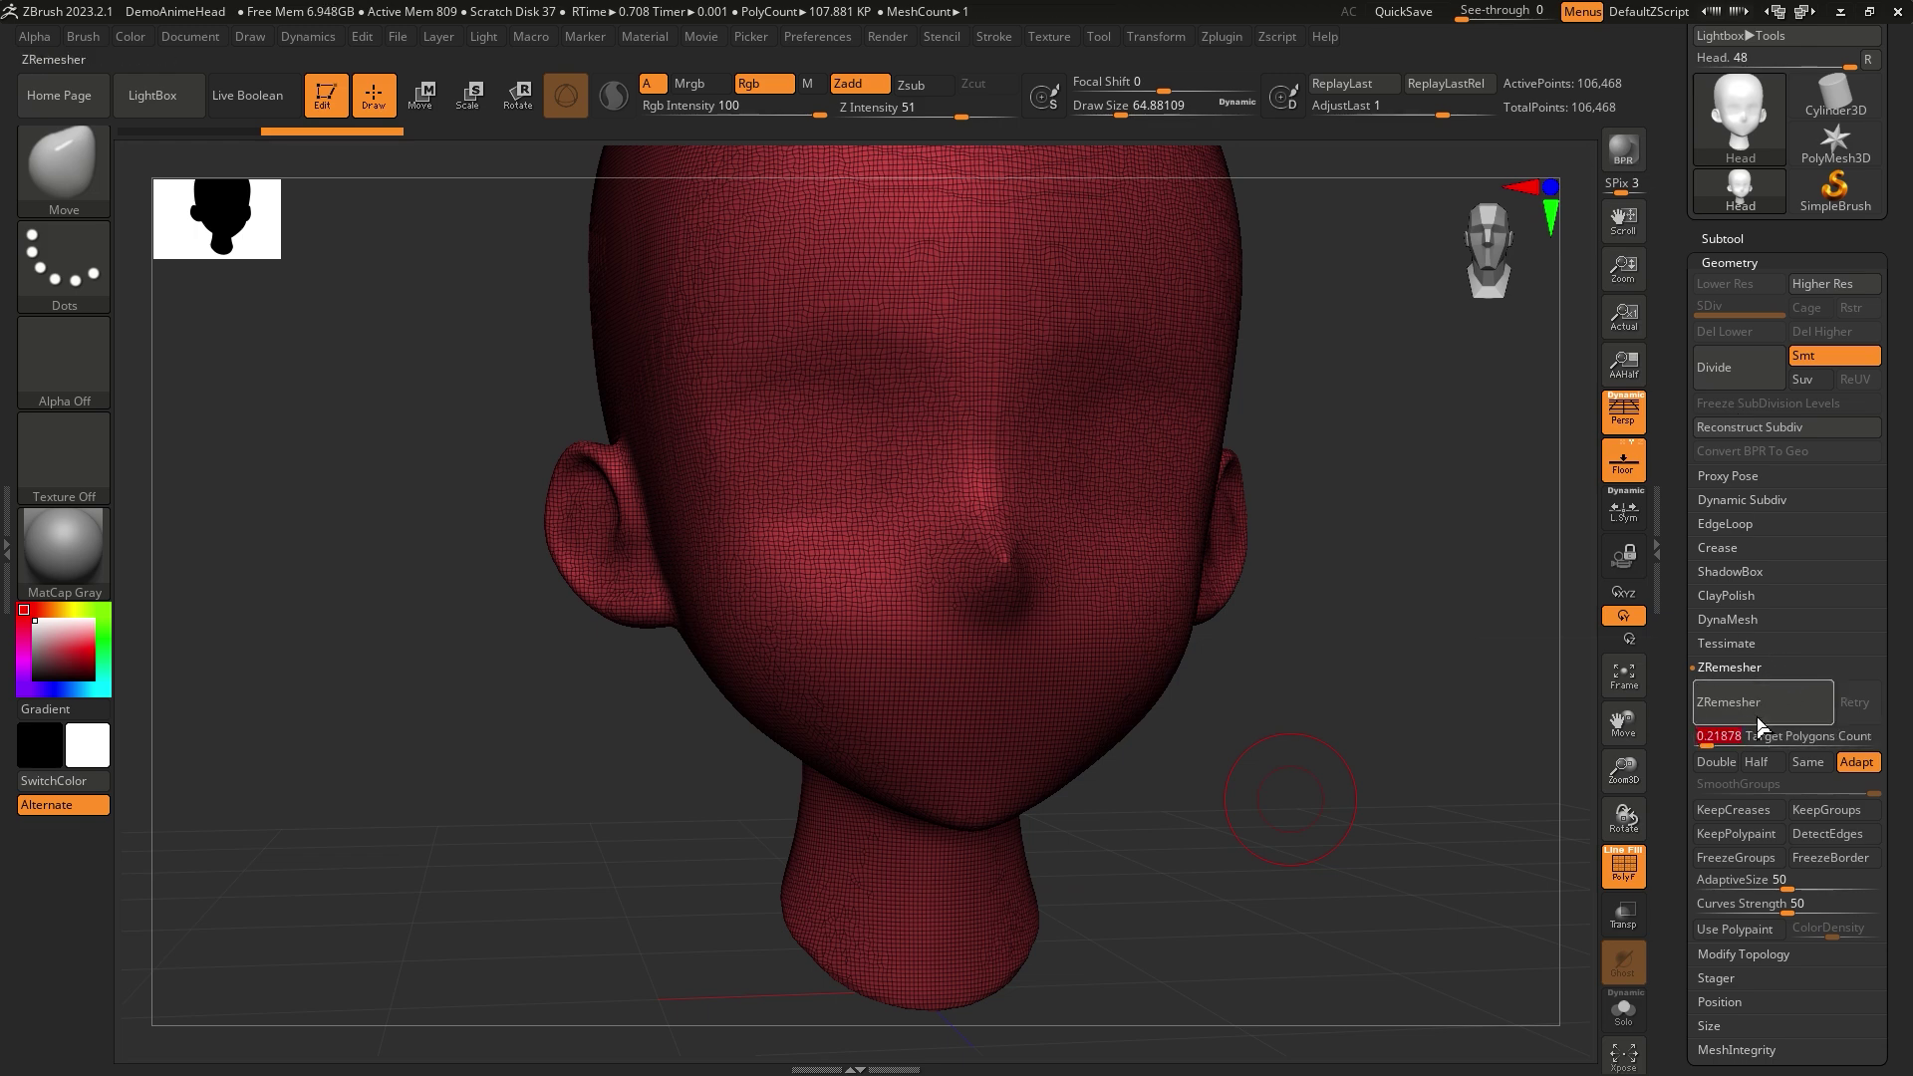
key(Return)
click(1741, 703)
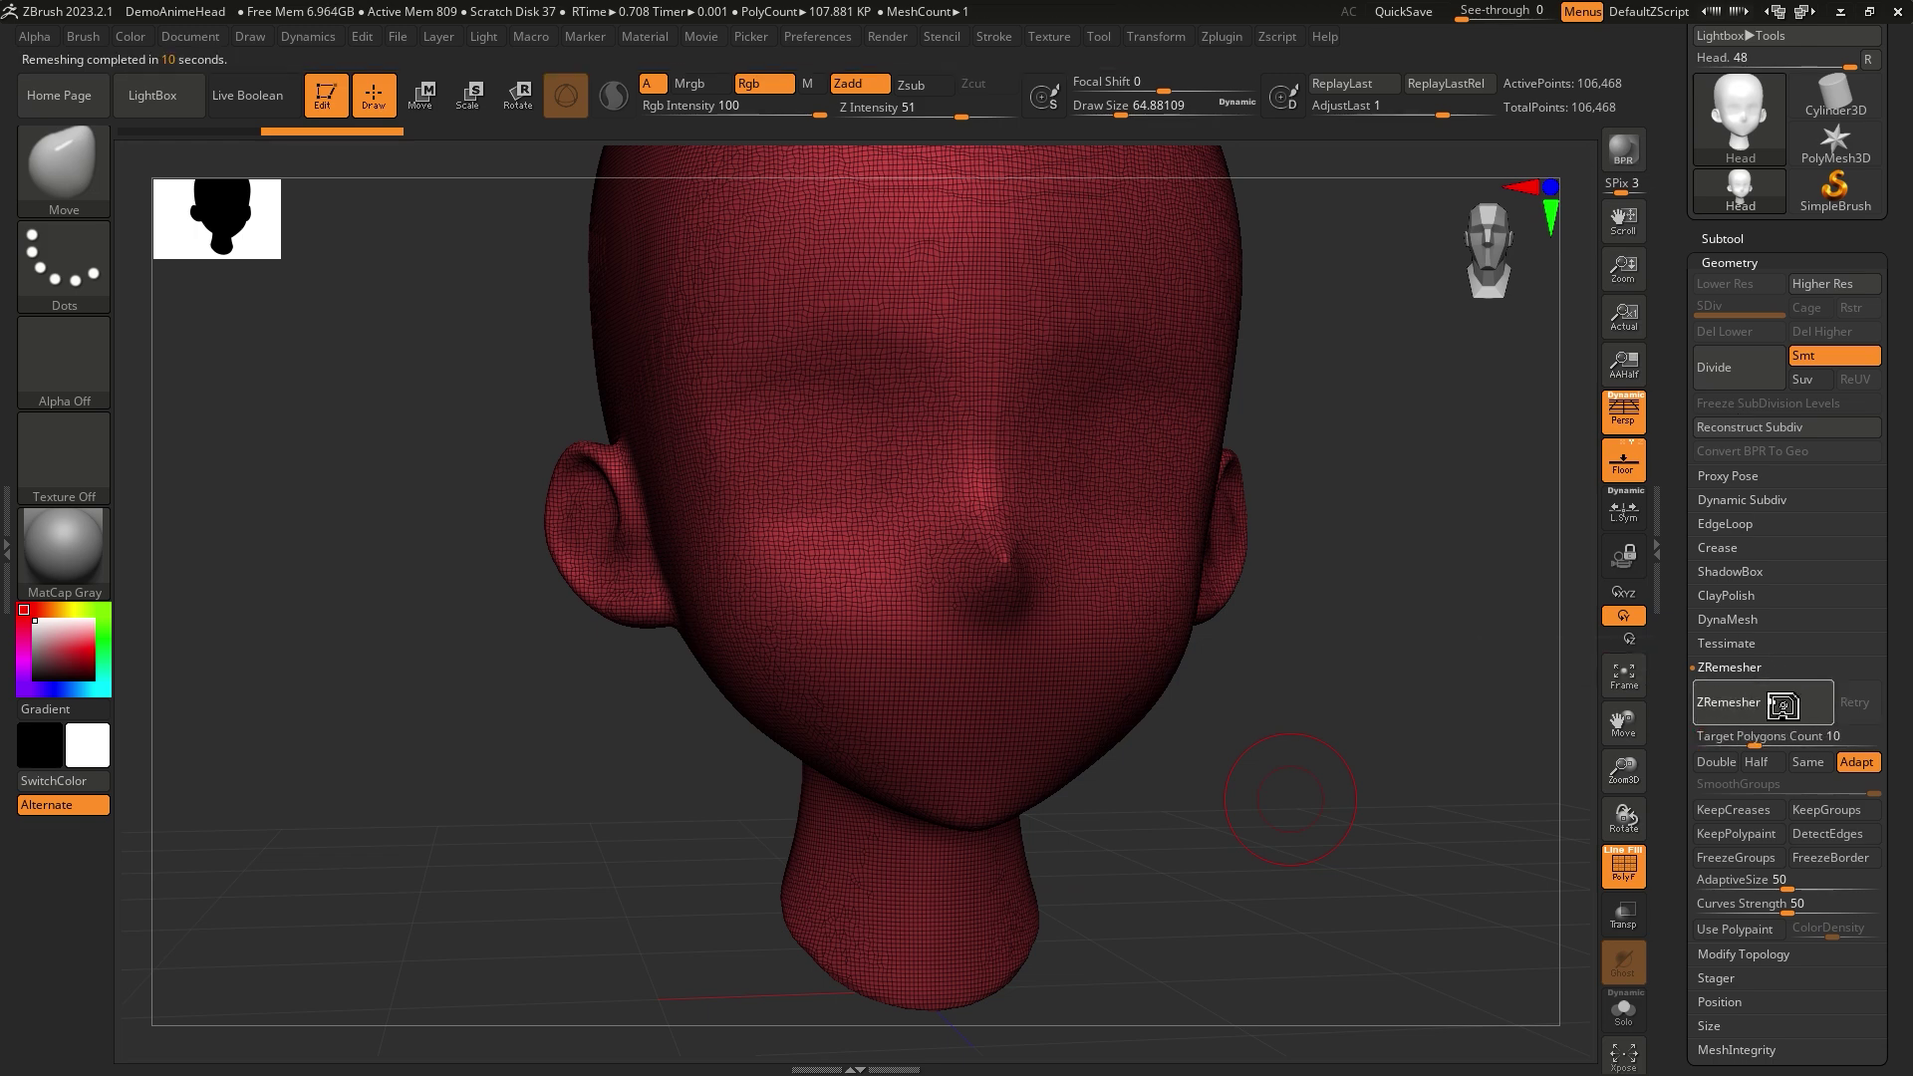
click(1621, 877)
drag(1359, 837, 1350, 802)
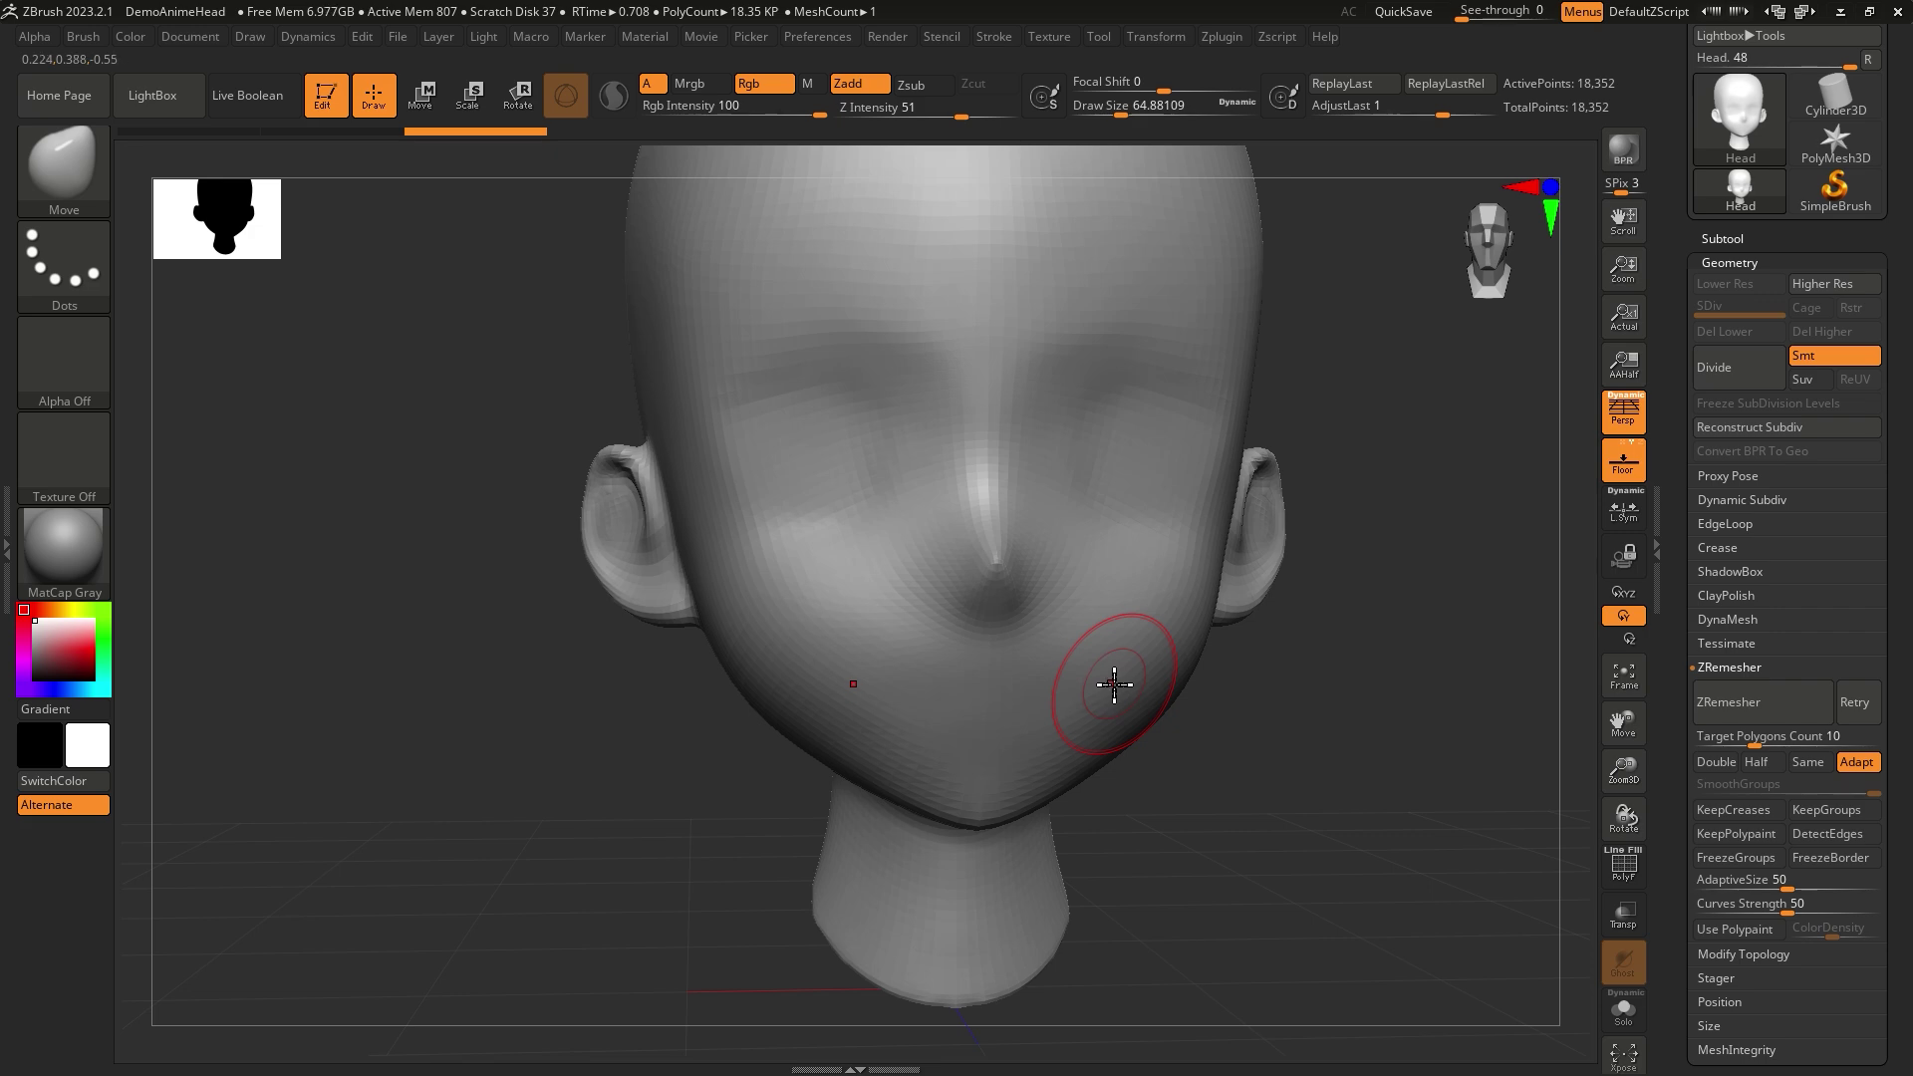
- Switch to DamStandard at size about 94 and carve the mouth line
key(b)
key(d)
key(s)
key(s)
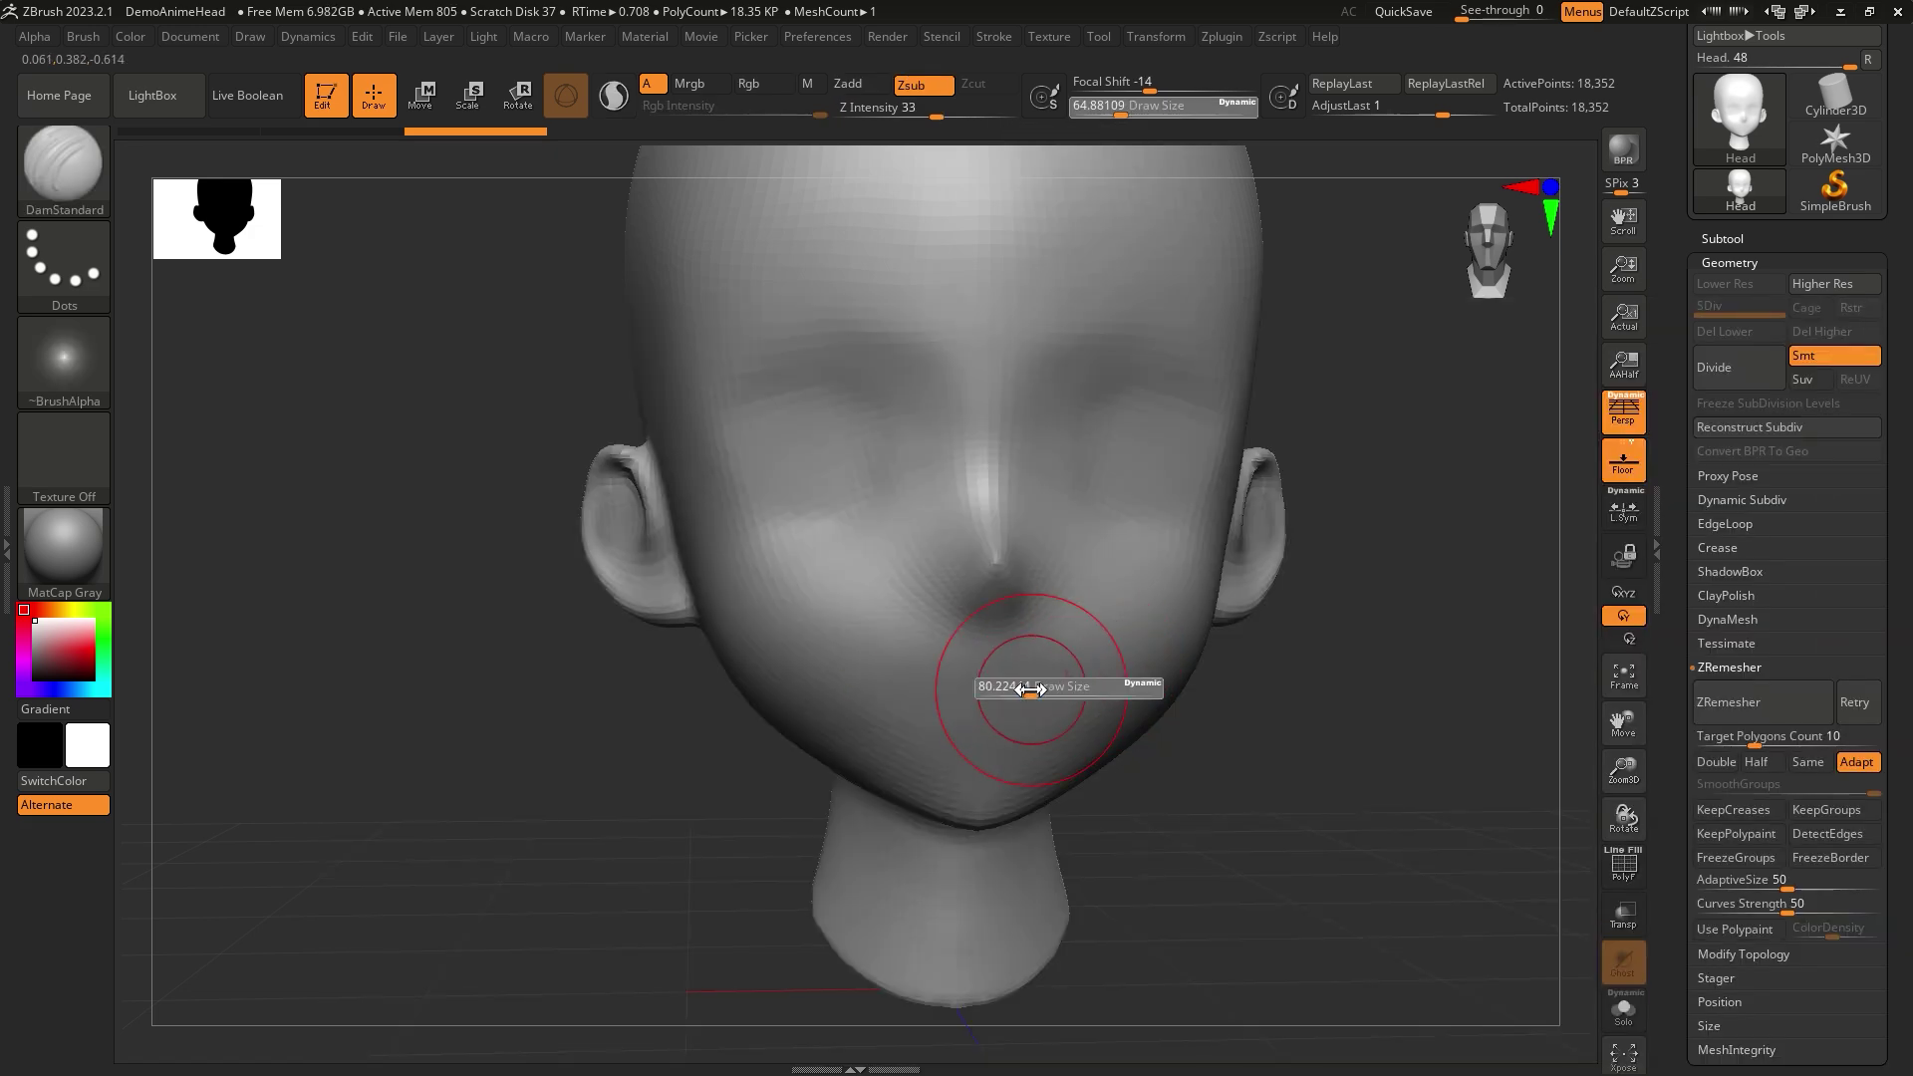
drag(1029, 688, 1046, 689)
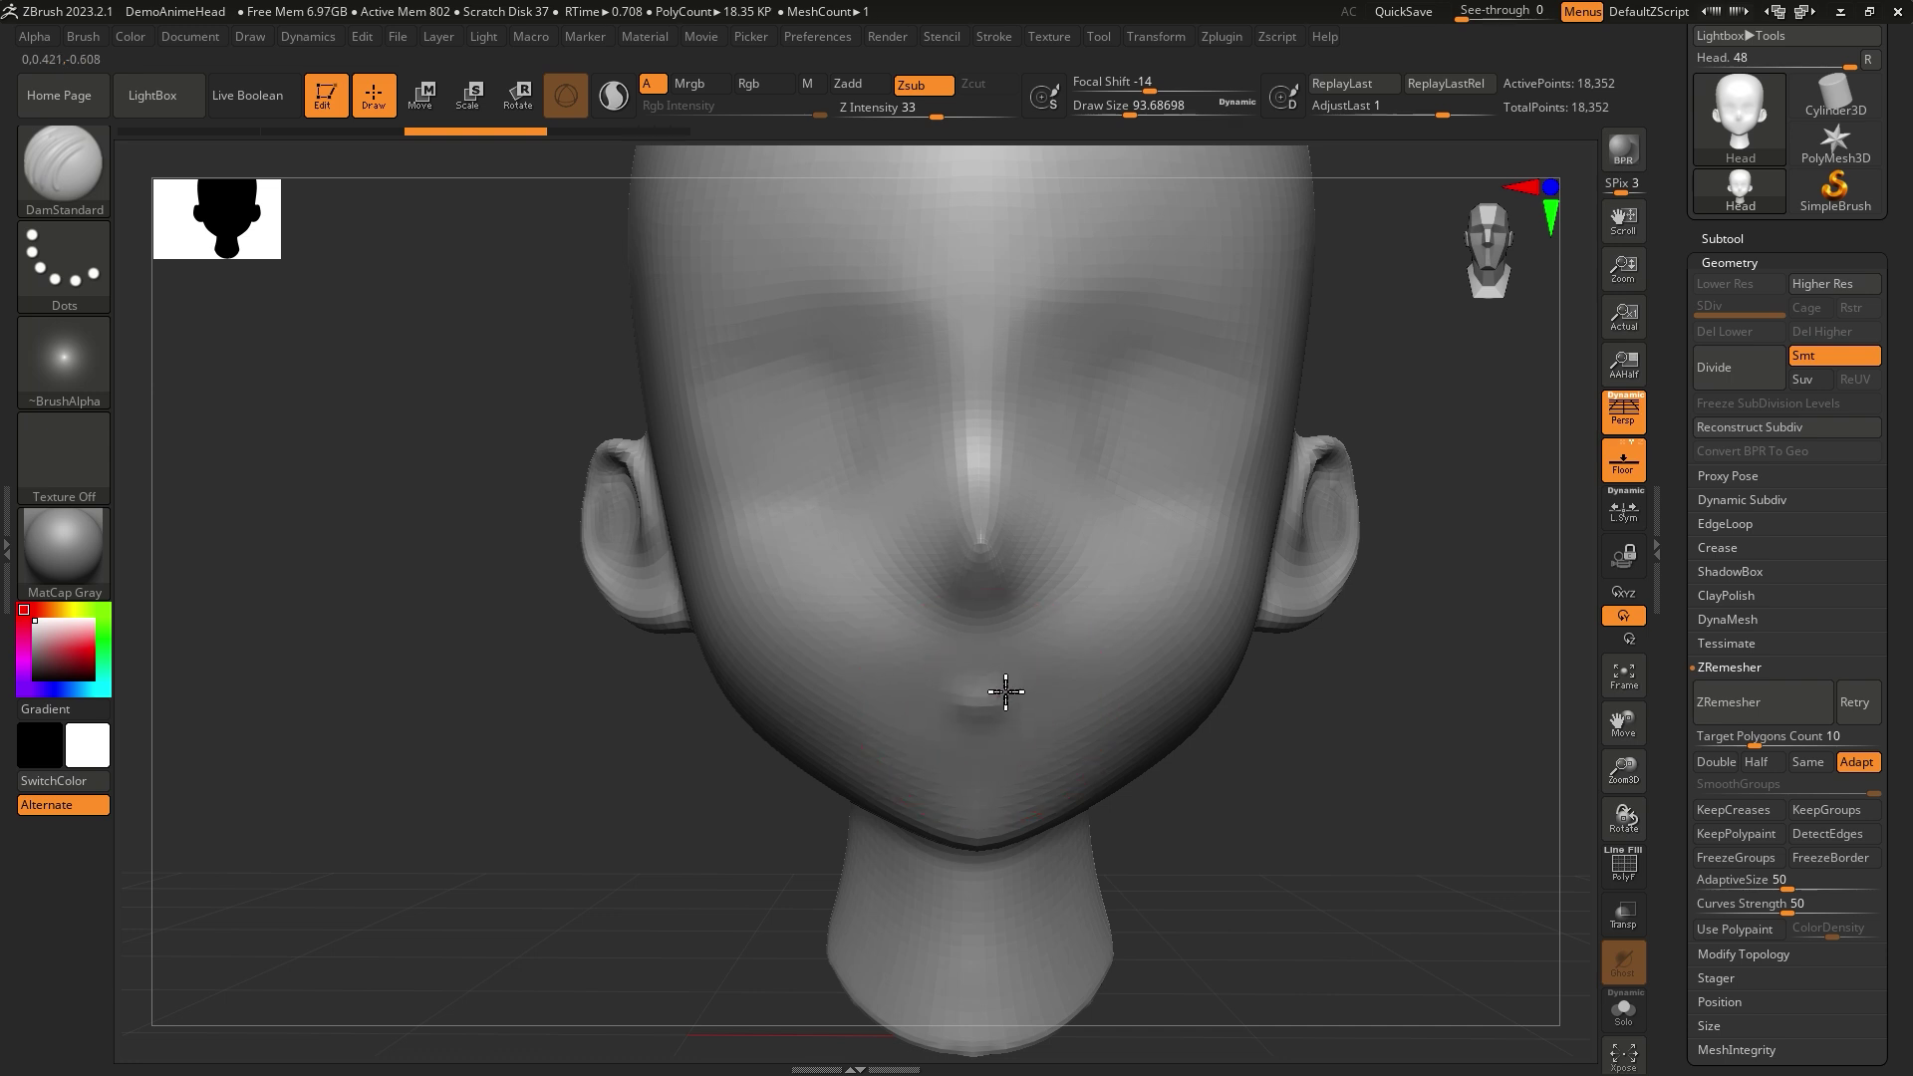
mouse_move(1011, 686)
mouse_down()
mouse_move(891, 703)
mouse_move(1116, 718)
mouse_move(977, 704)
mouse_up()
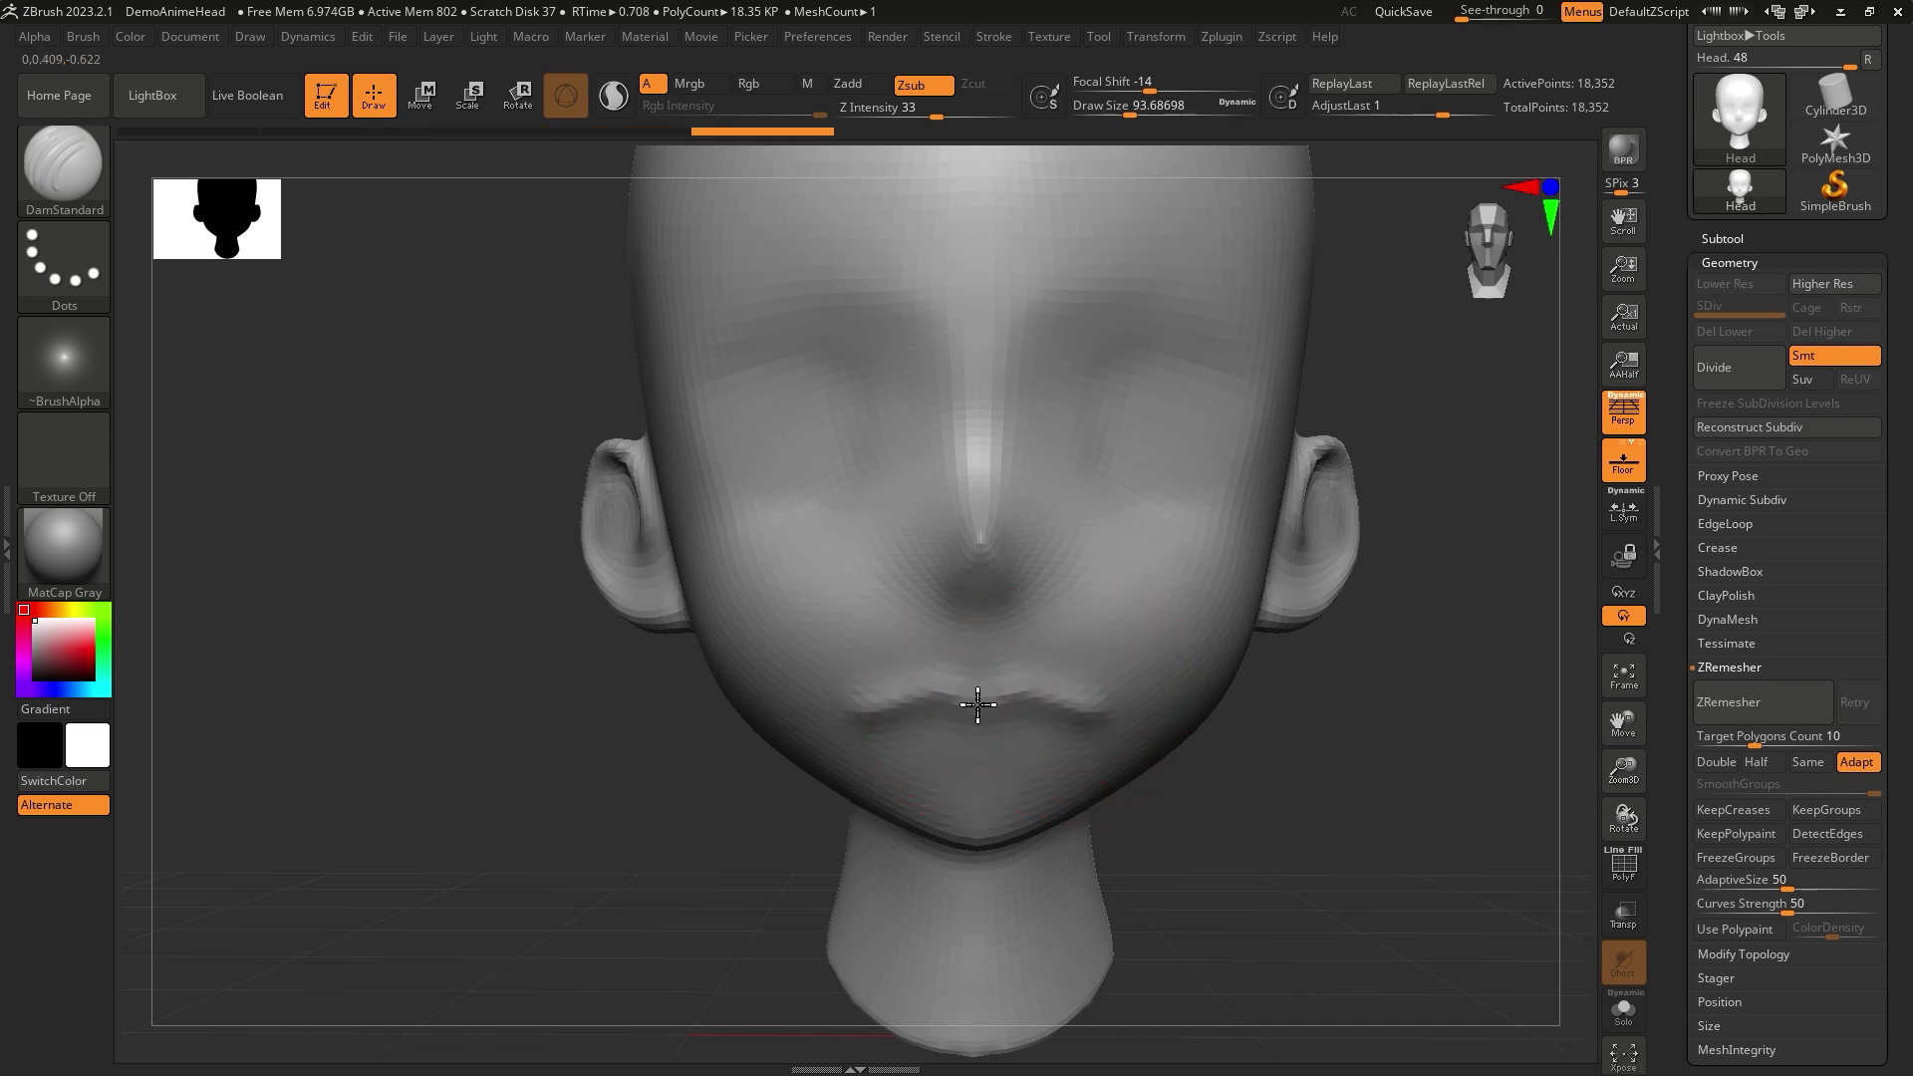
- Redo the lip sculpt strokes, checking them in three-quarter, profile and front views
mouse_move(1259, 781)
mouse_down()
mouse_move(1358, 794)
mouse_move(1272, 777)
mouse_up()
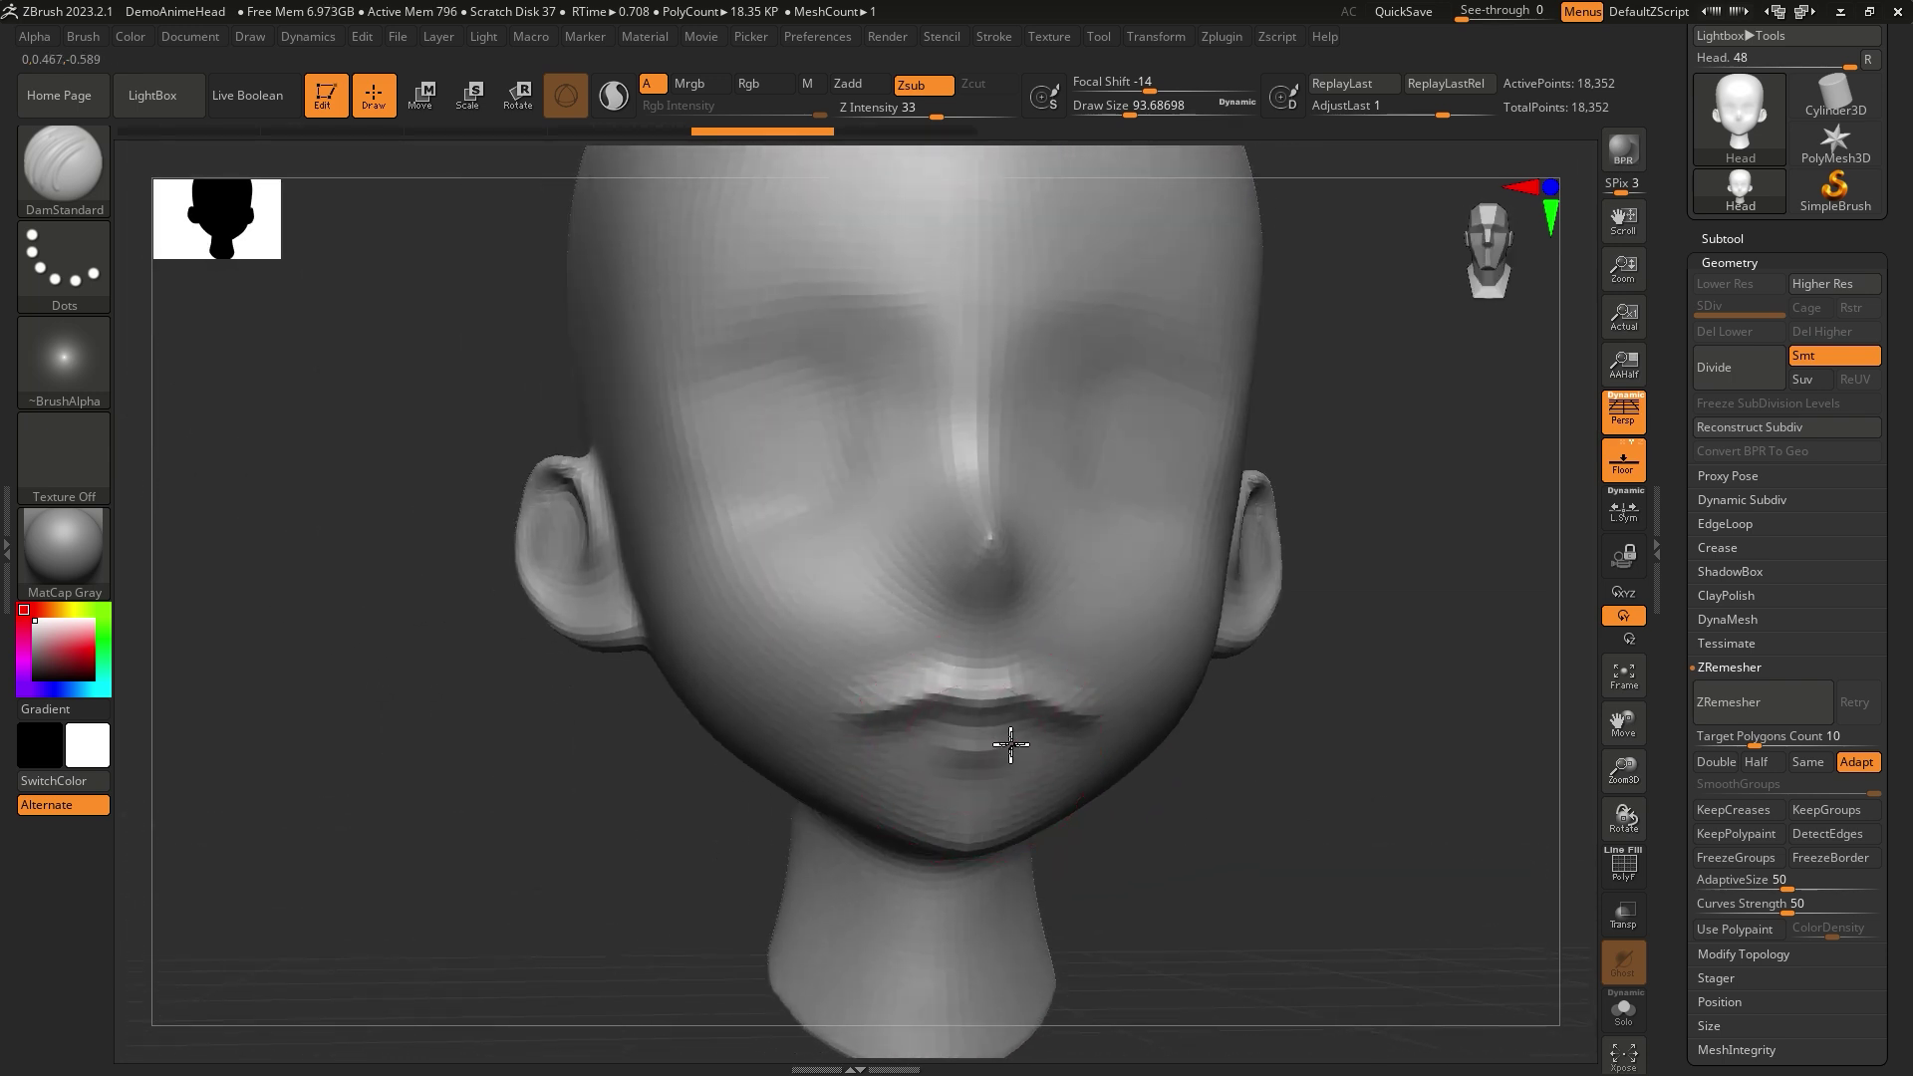
key(ctrl+shift+z)
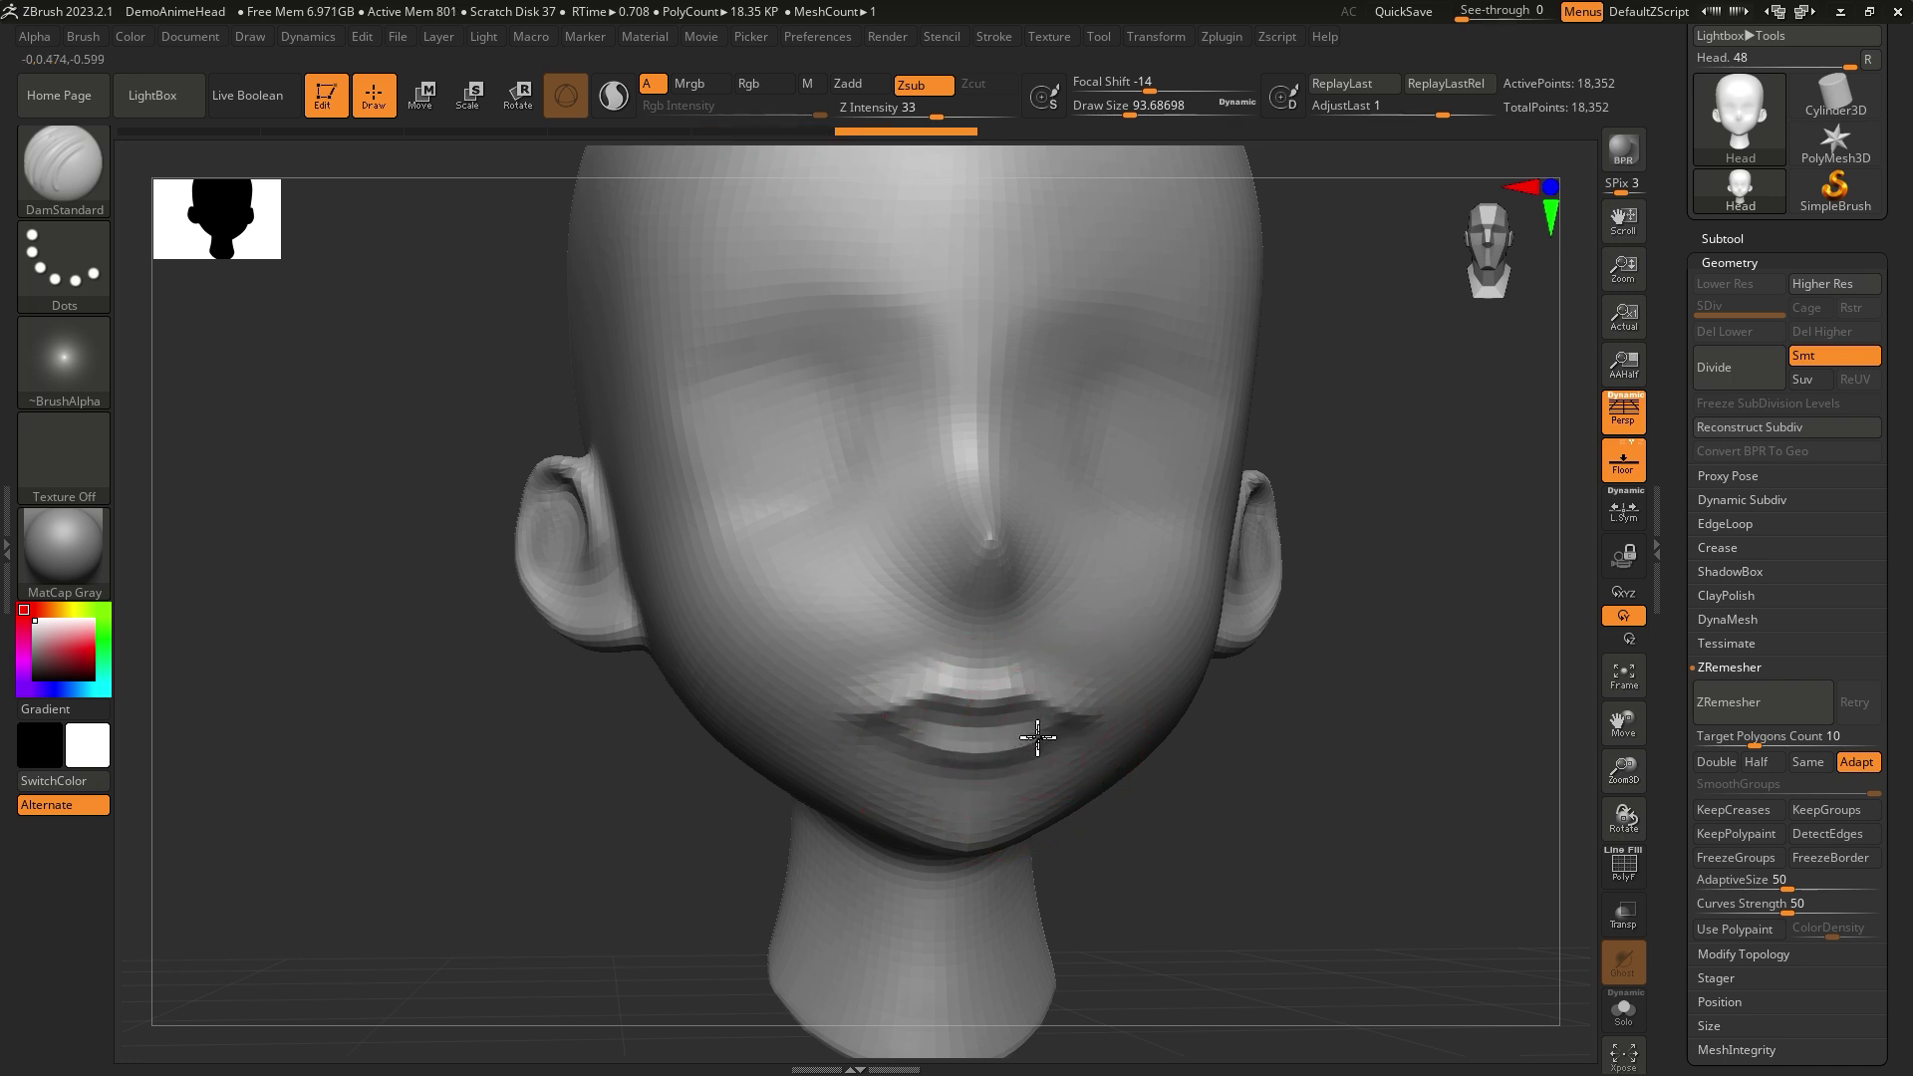
mouse_move(1131, 755)
mouse_down()
mouse_move(1302, 833)
mouse_move(986, 765)
mouse_up()
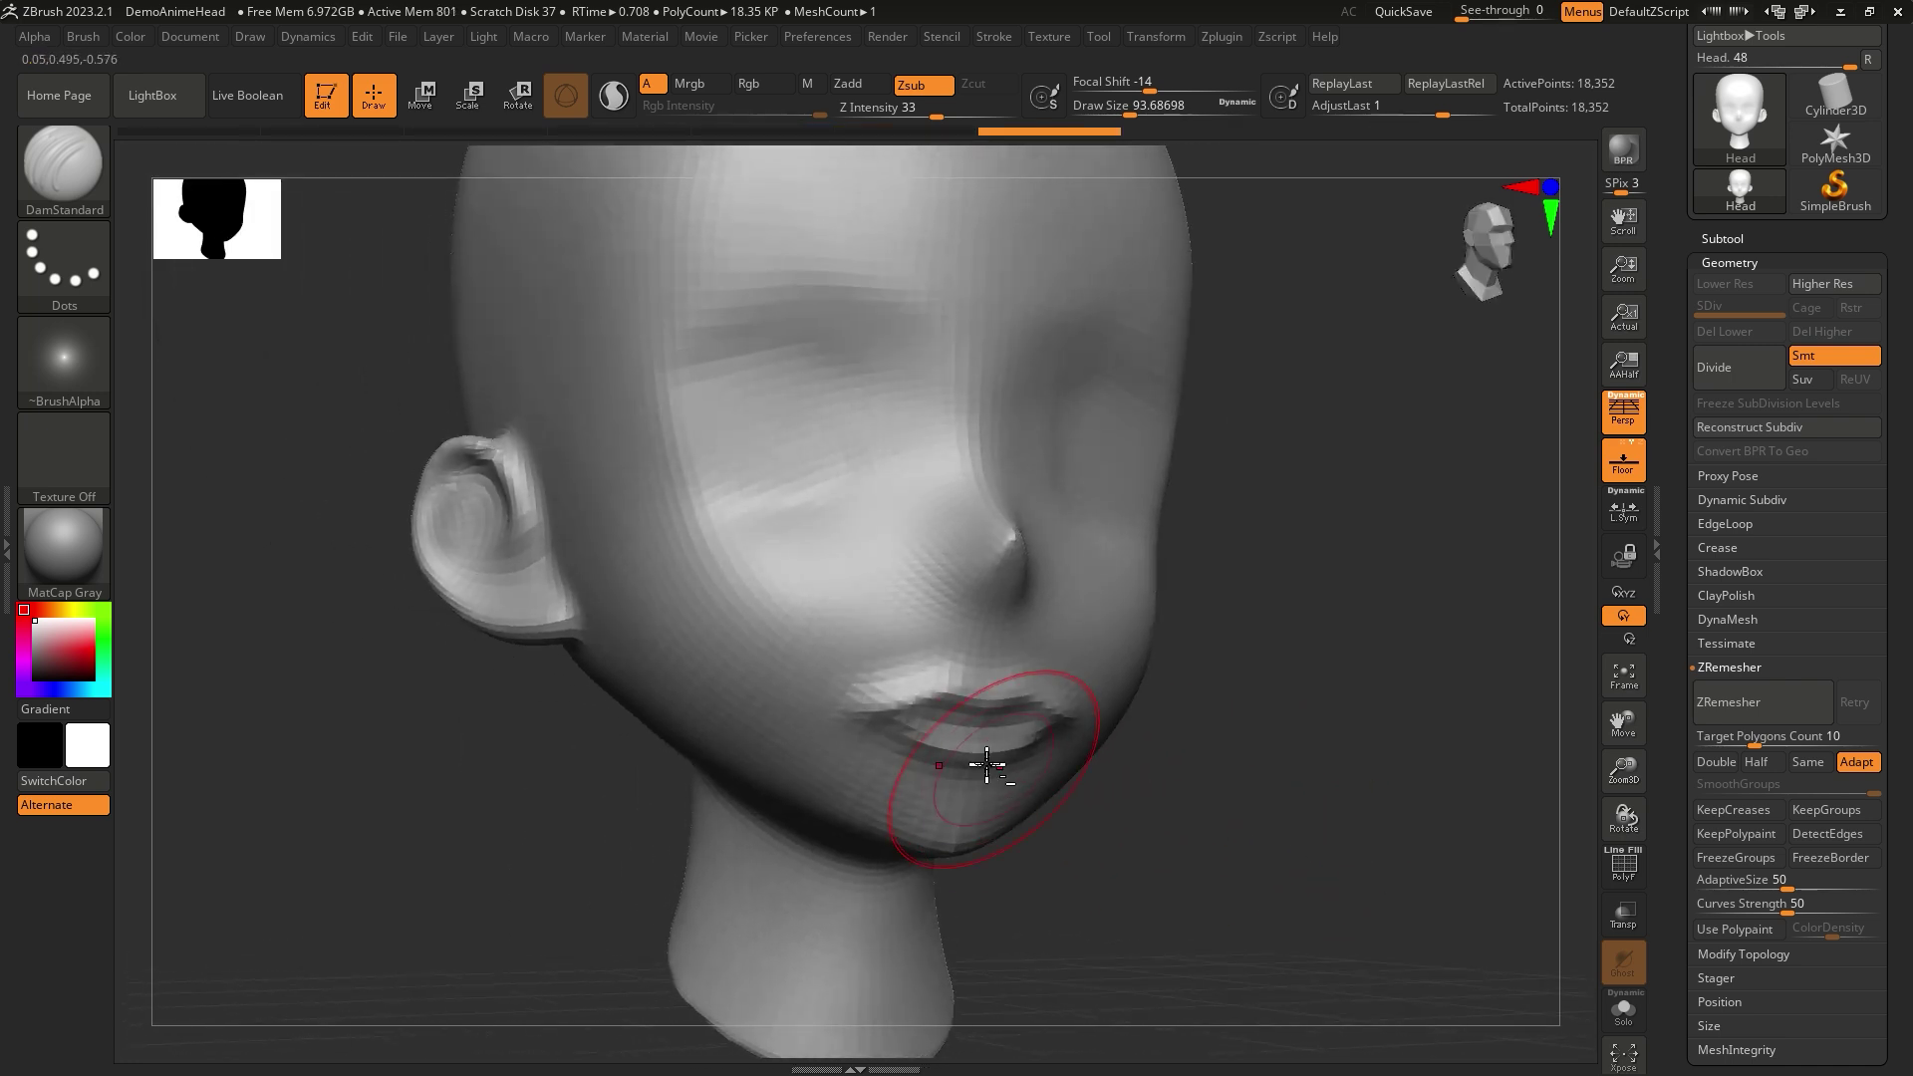
key(ctrl+shift+z)
key(ctrl+shift+z)
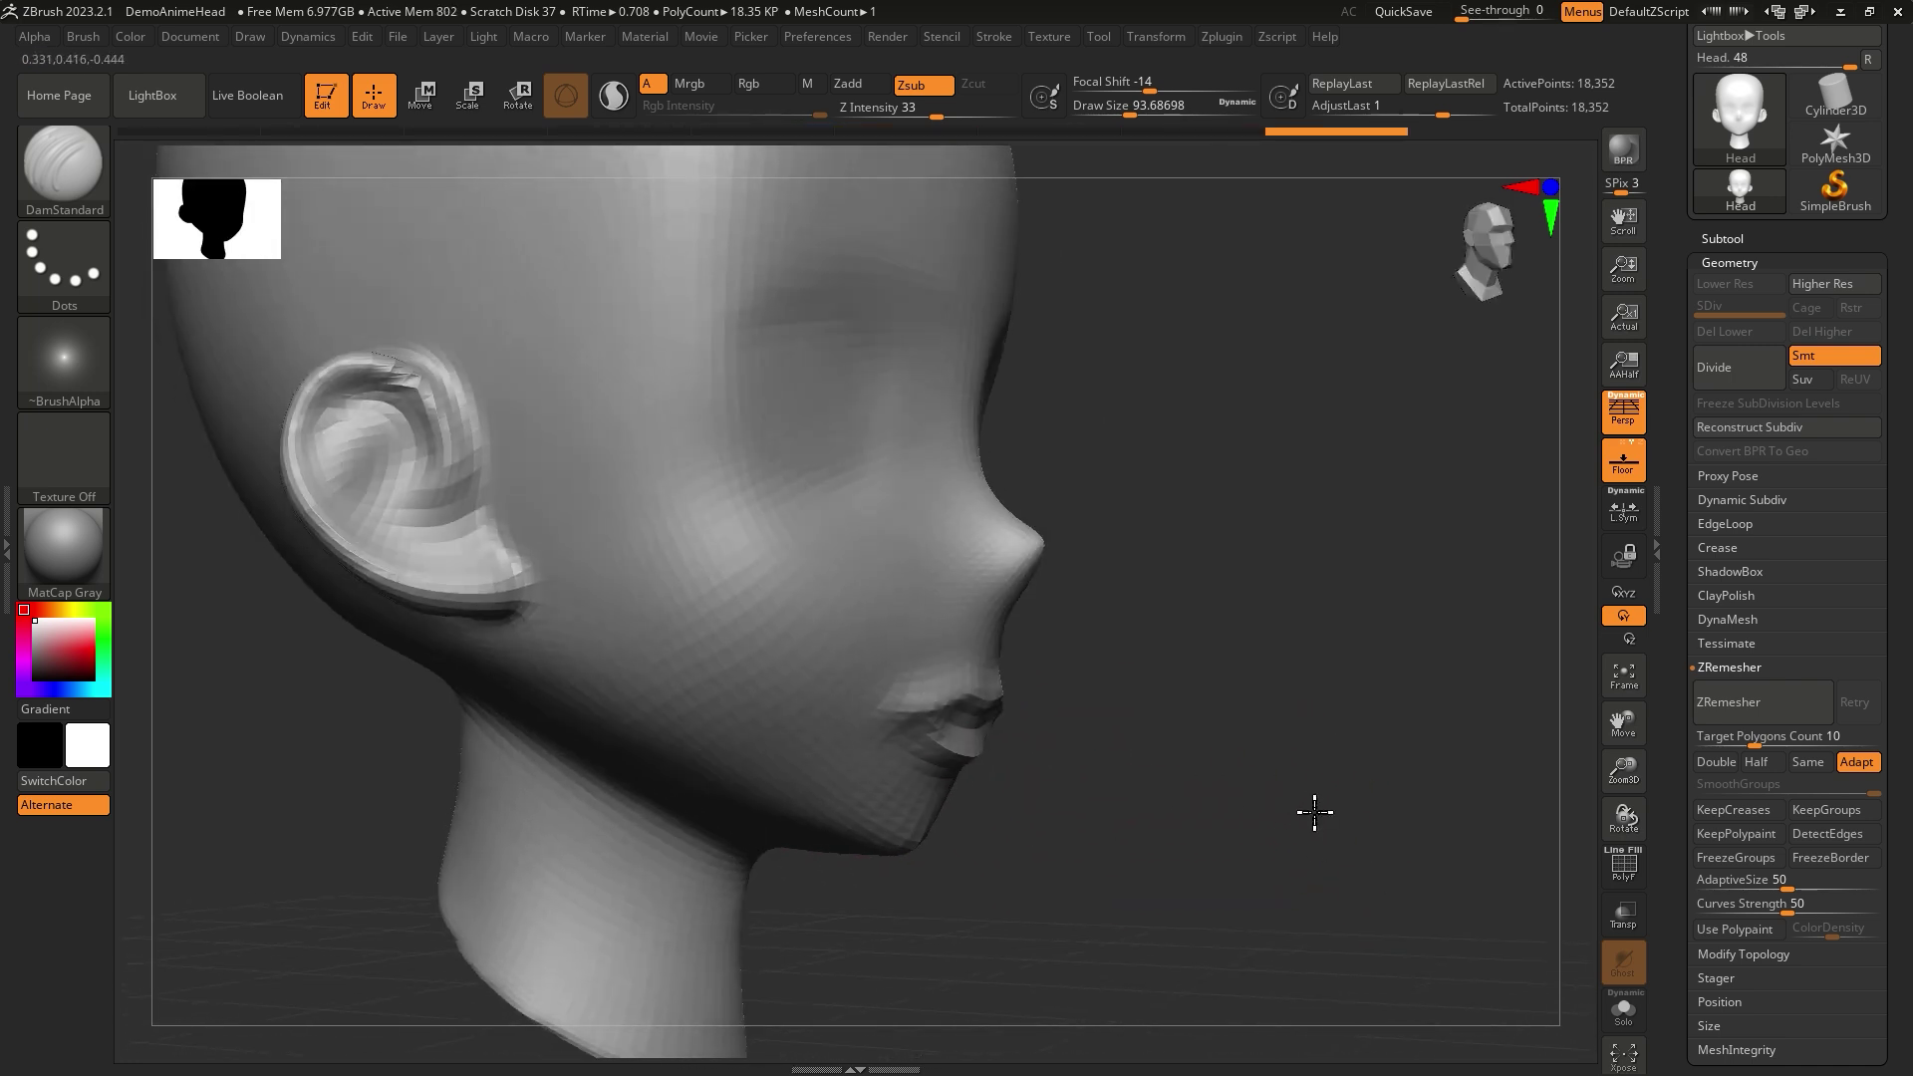
drag(1315, 812, 959, 870)
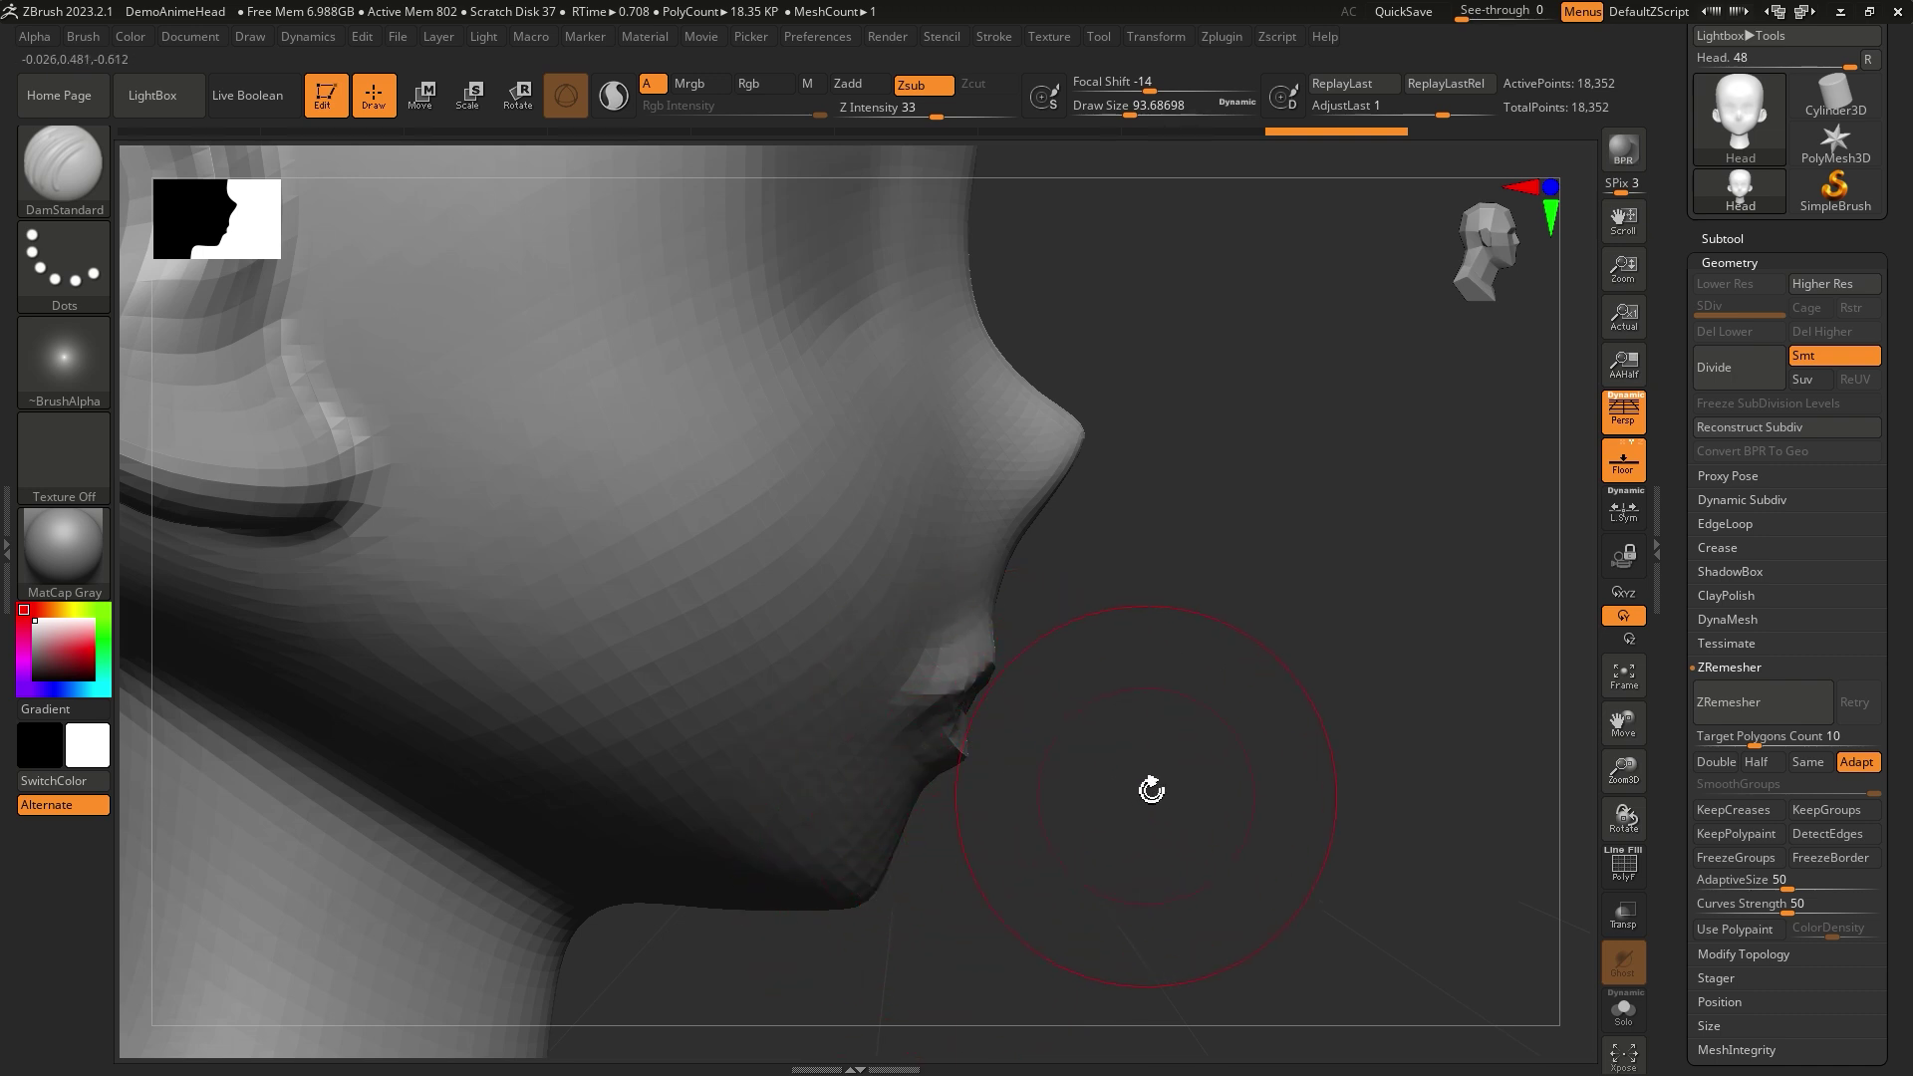
drag(1150, 790, 1216, 833)
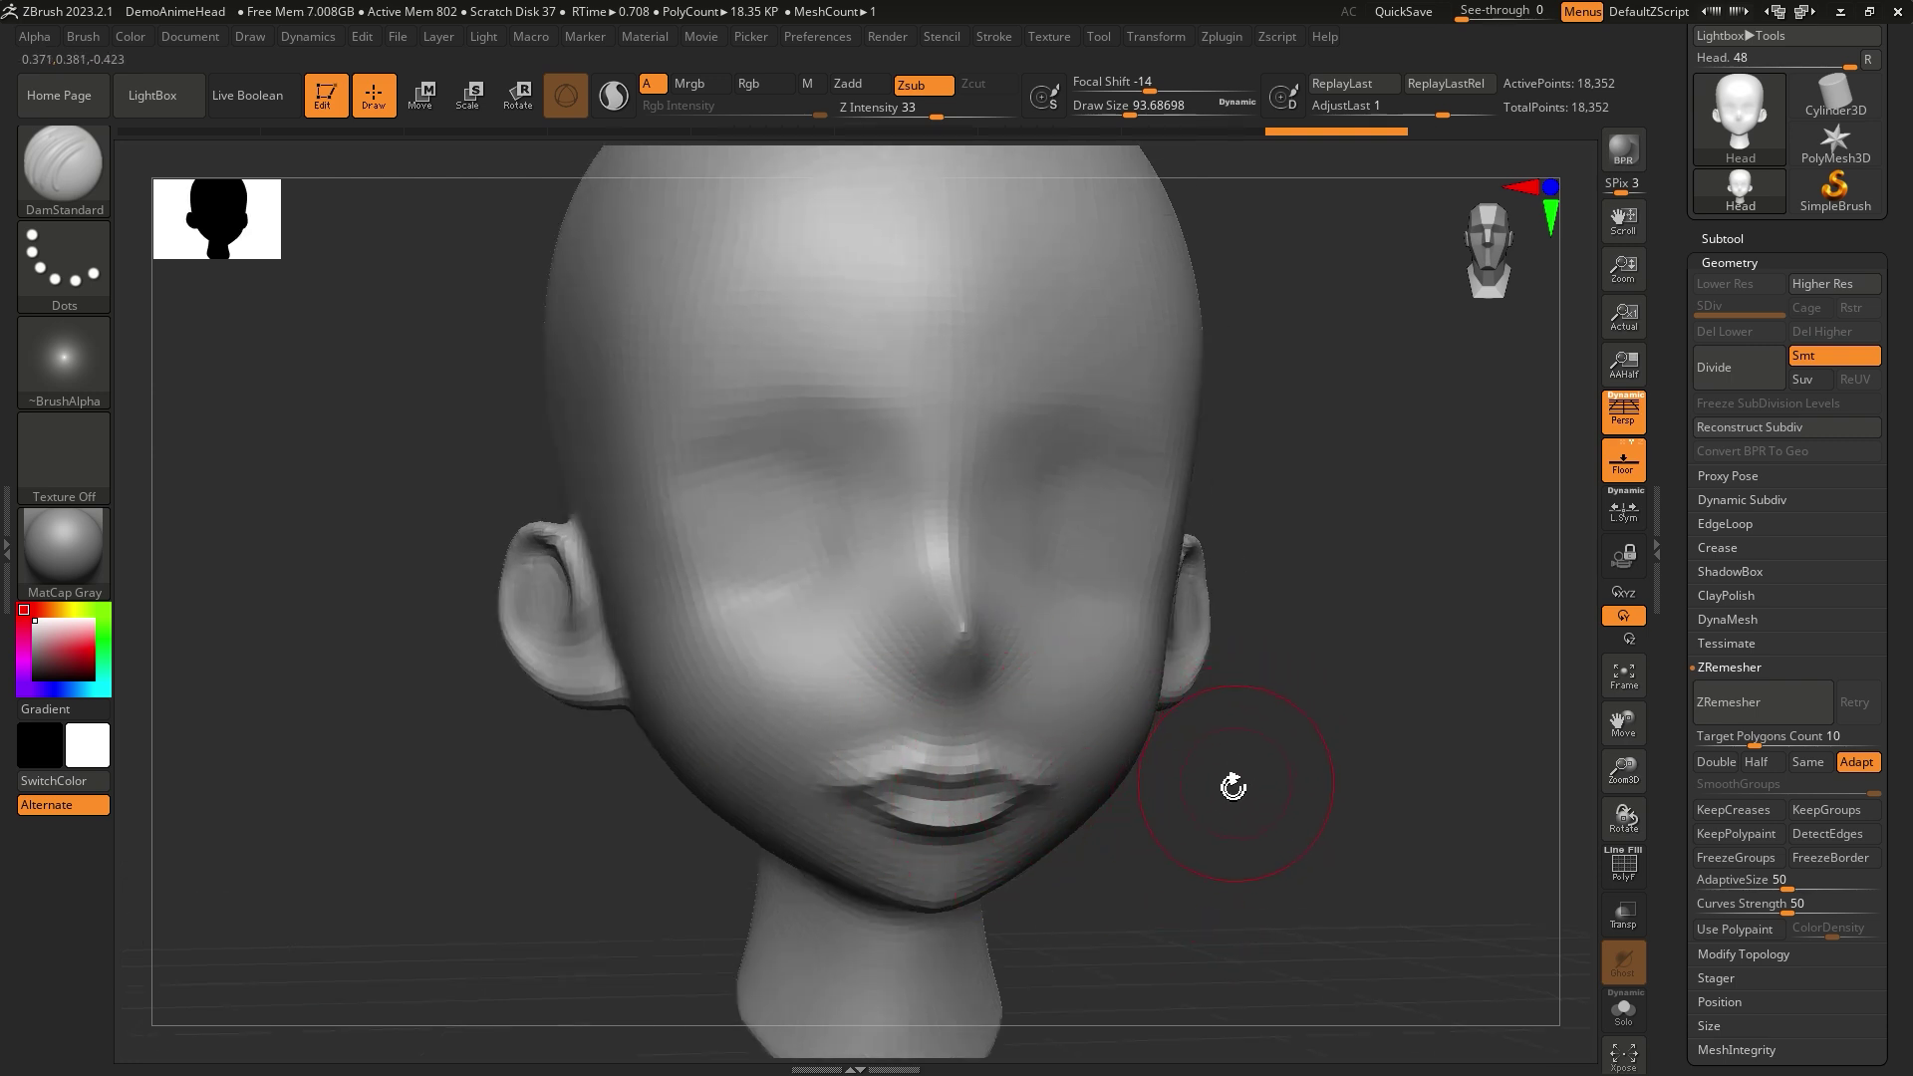
- Subdivide once, halve the brush, and deepen the upper lip crease and mouth corner
key(ctrl+d)
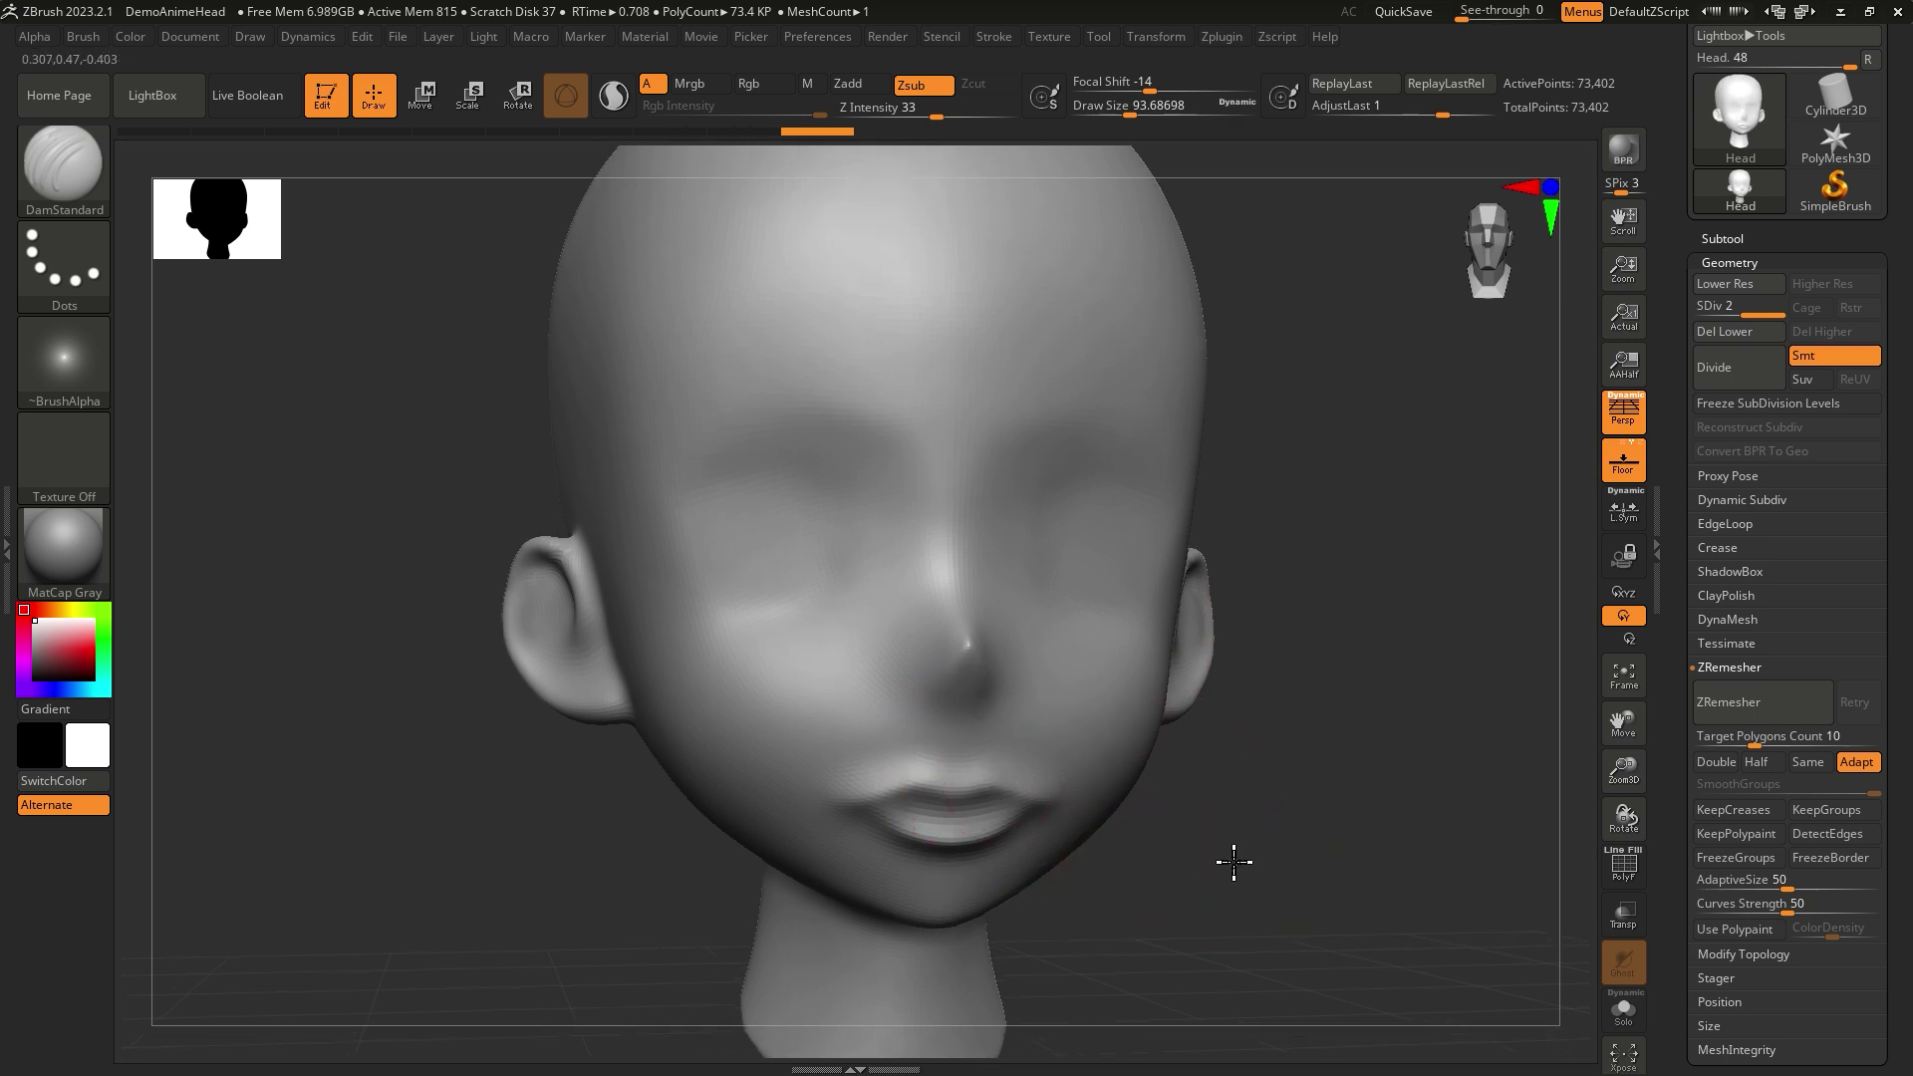
alt+drag(1233, 863, 1207, 829)
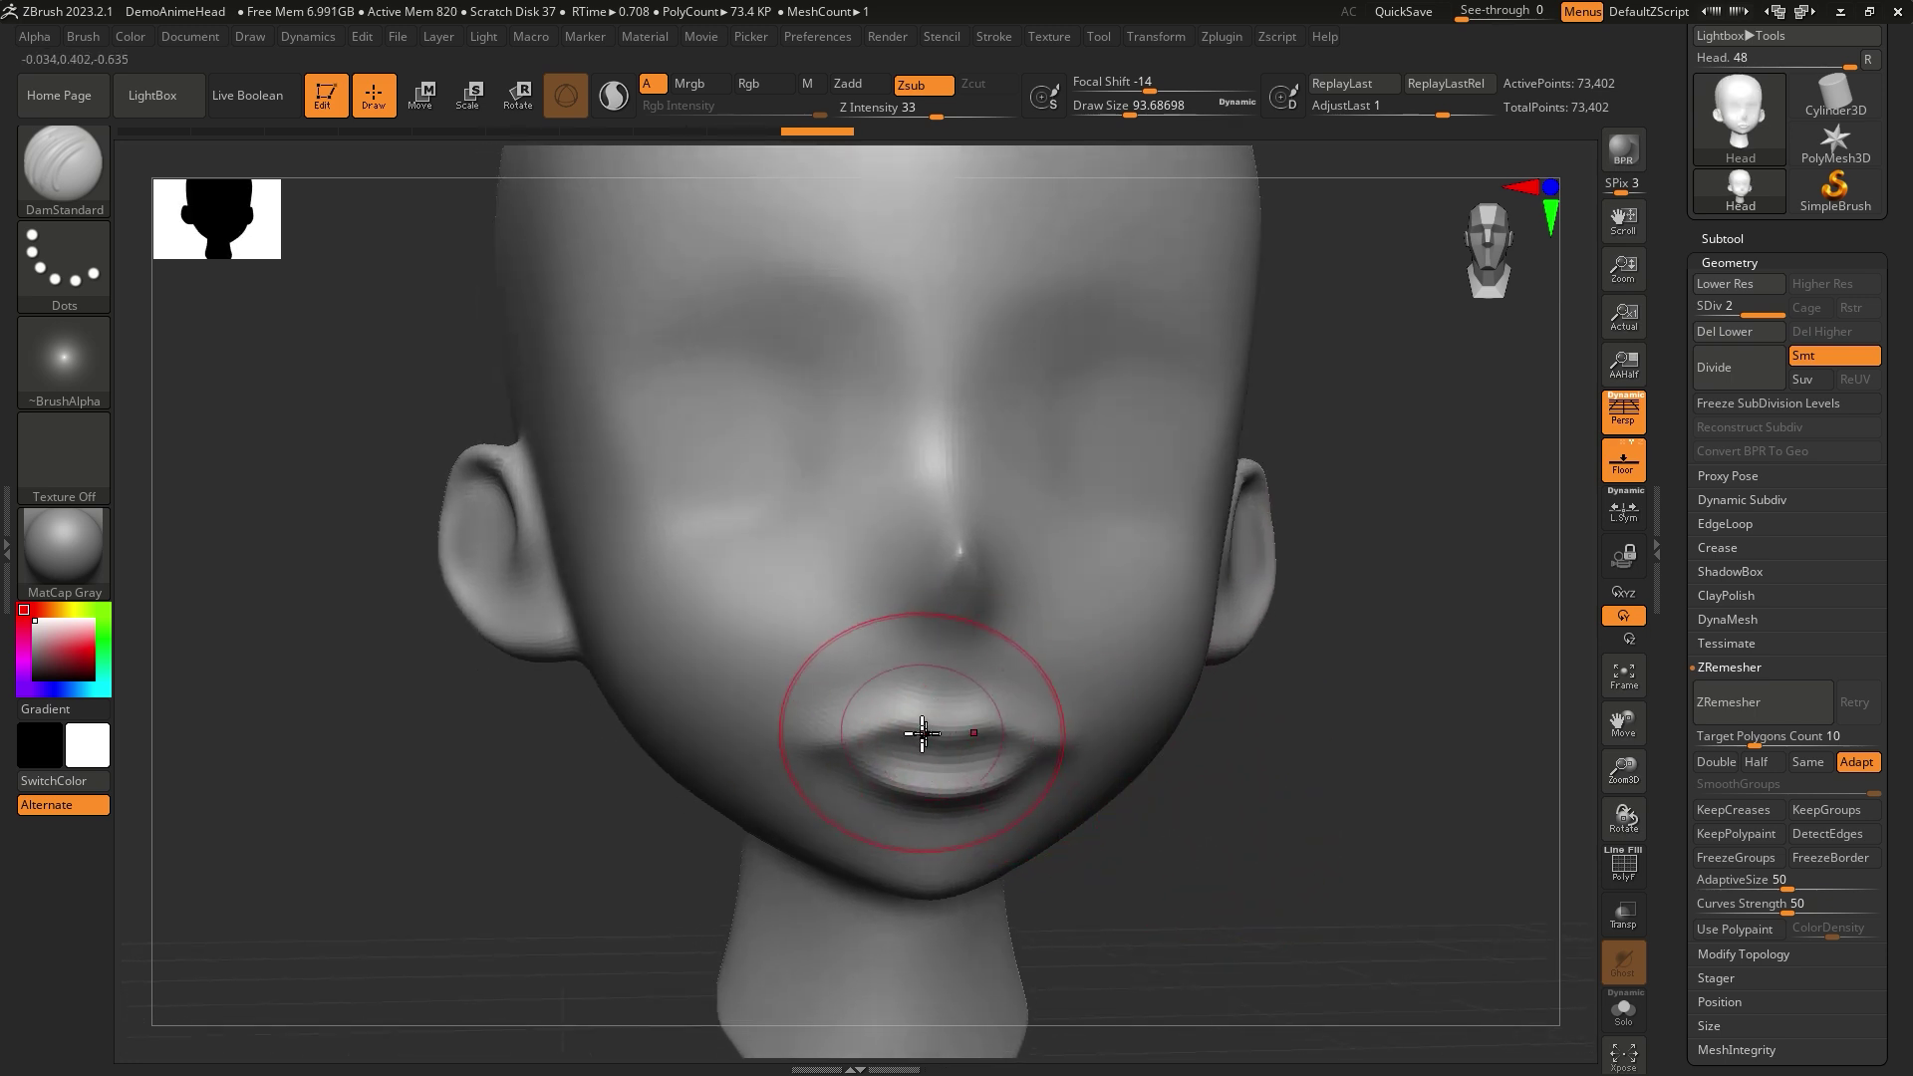
key(bracketleft)
key(bracketleft)
key(bracketleft)
mouse_move(996, 704)
mouse_down()
mouse_move(931, 735)
mouse_move(975, 725)
mouse_move(1076, 756)
mouse_up()
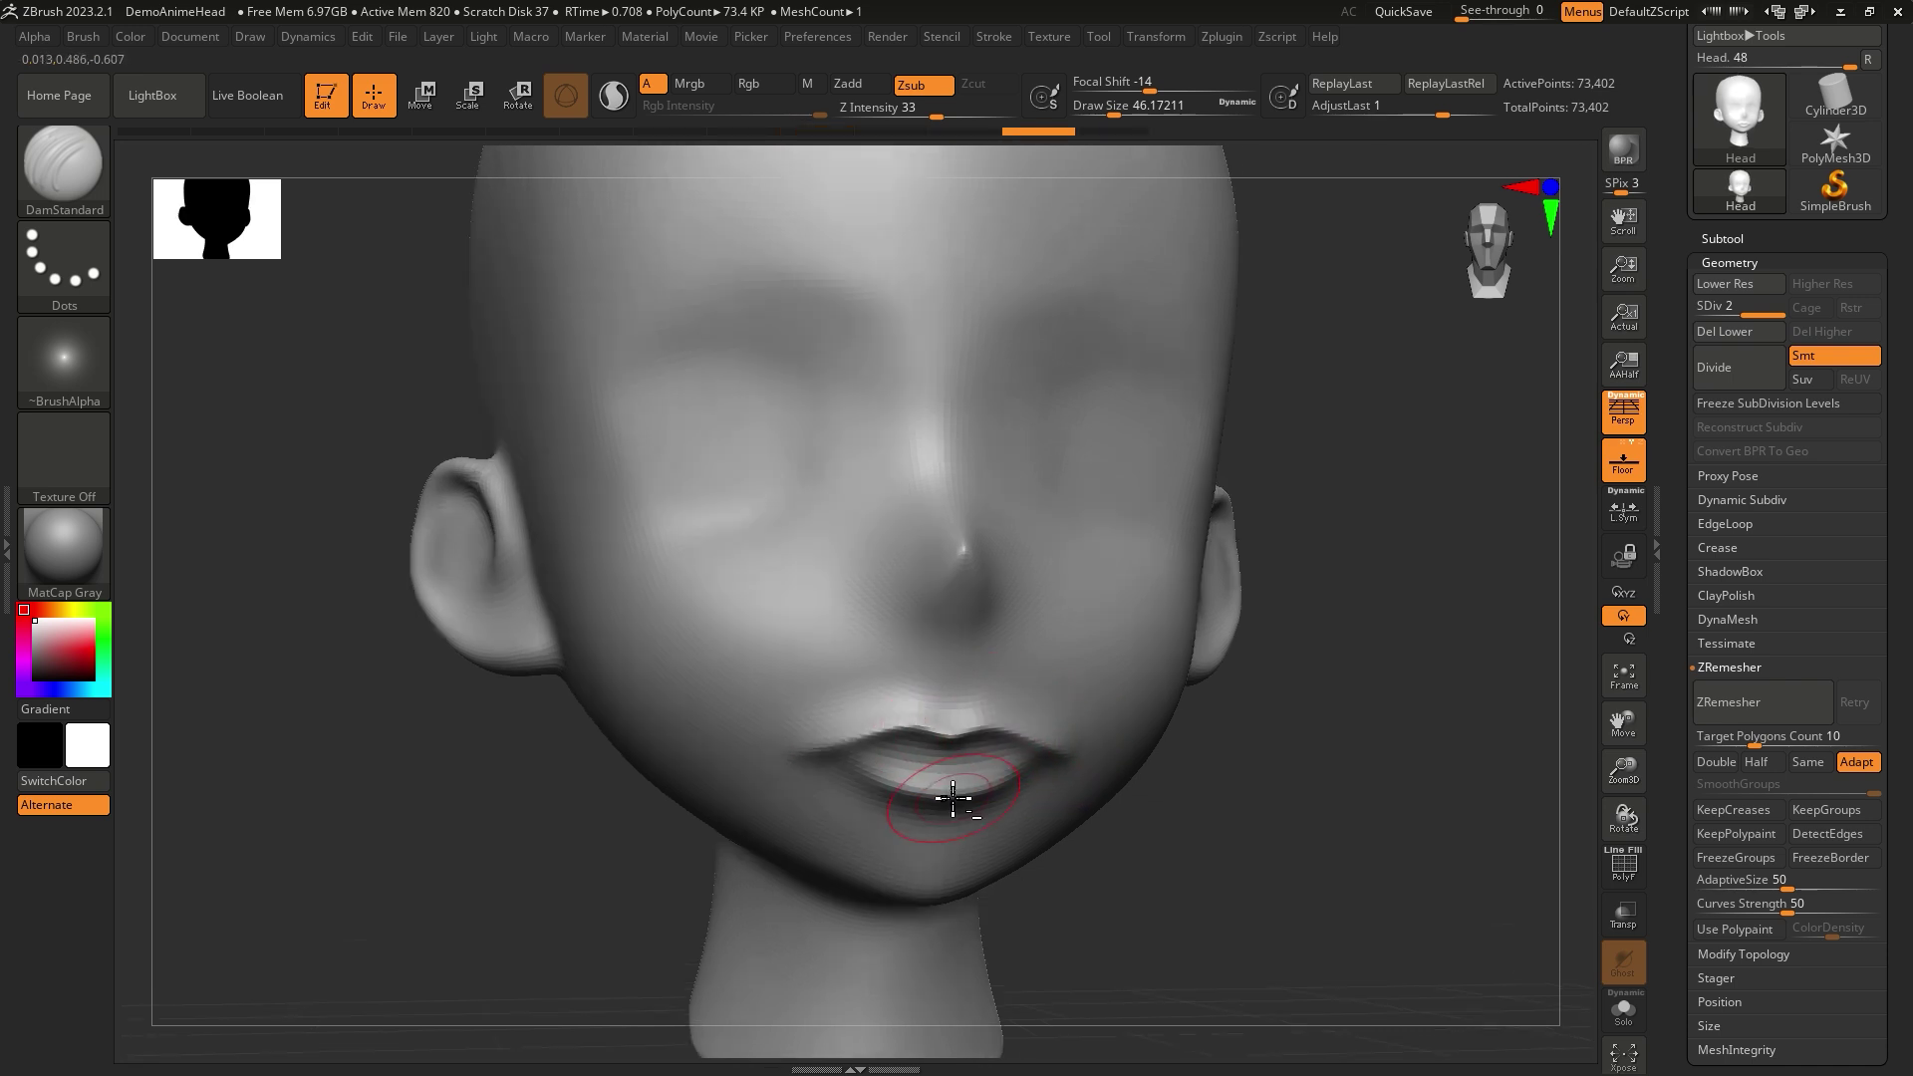
drag(996, 817, 1037, 768)
mouse_move(1235, 820)
mouse_down()
mouse_move(1306, 826)
mouse_move(1238, 841)
mouse_move(1209, 798)
mouse_up()
- Reduce the brush to about 20 and stroke the lip corner from the front
key(s)
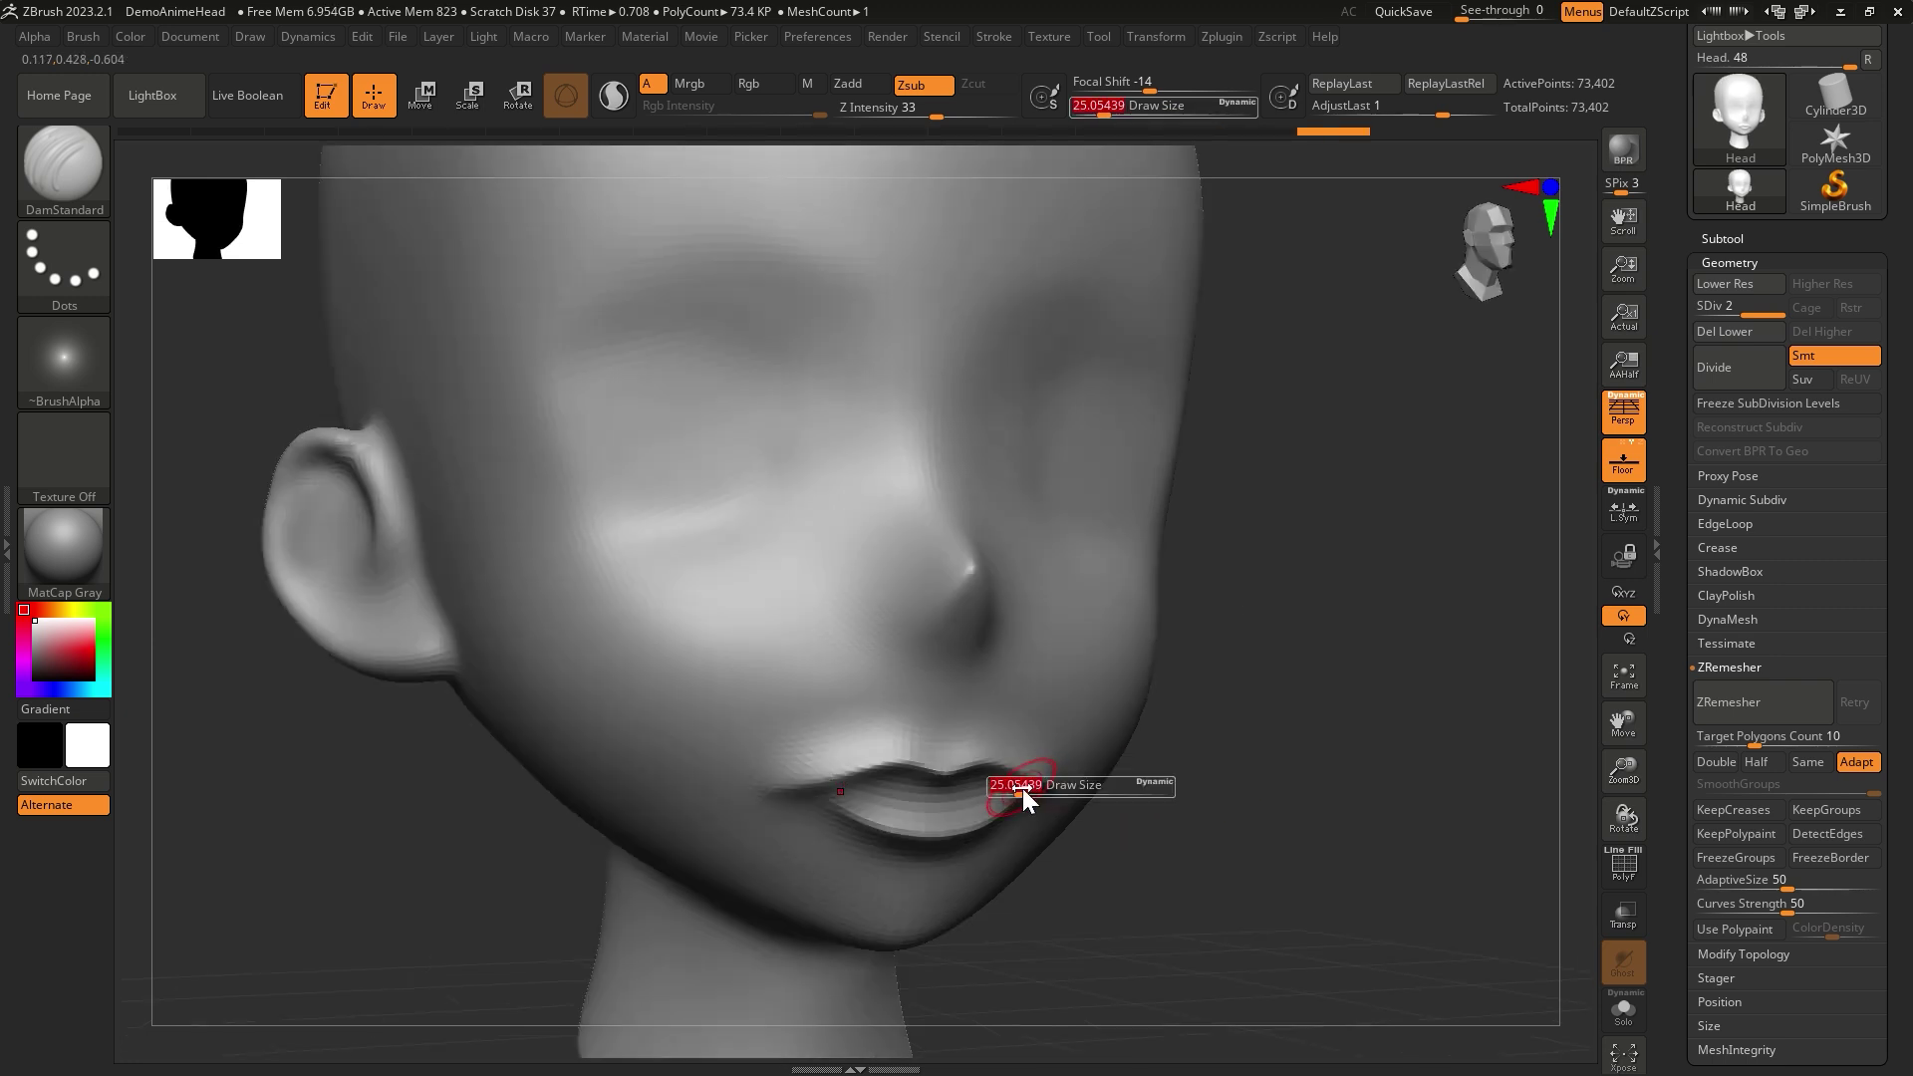
drag(1021, 782, 1003, 782)
mouse_move(1205, 846)
mouse_down()
mouse_move(1243, 867)
mouse_move(1182, 867)
mouse_up()
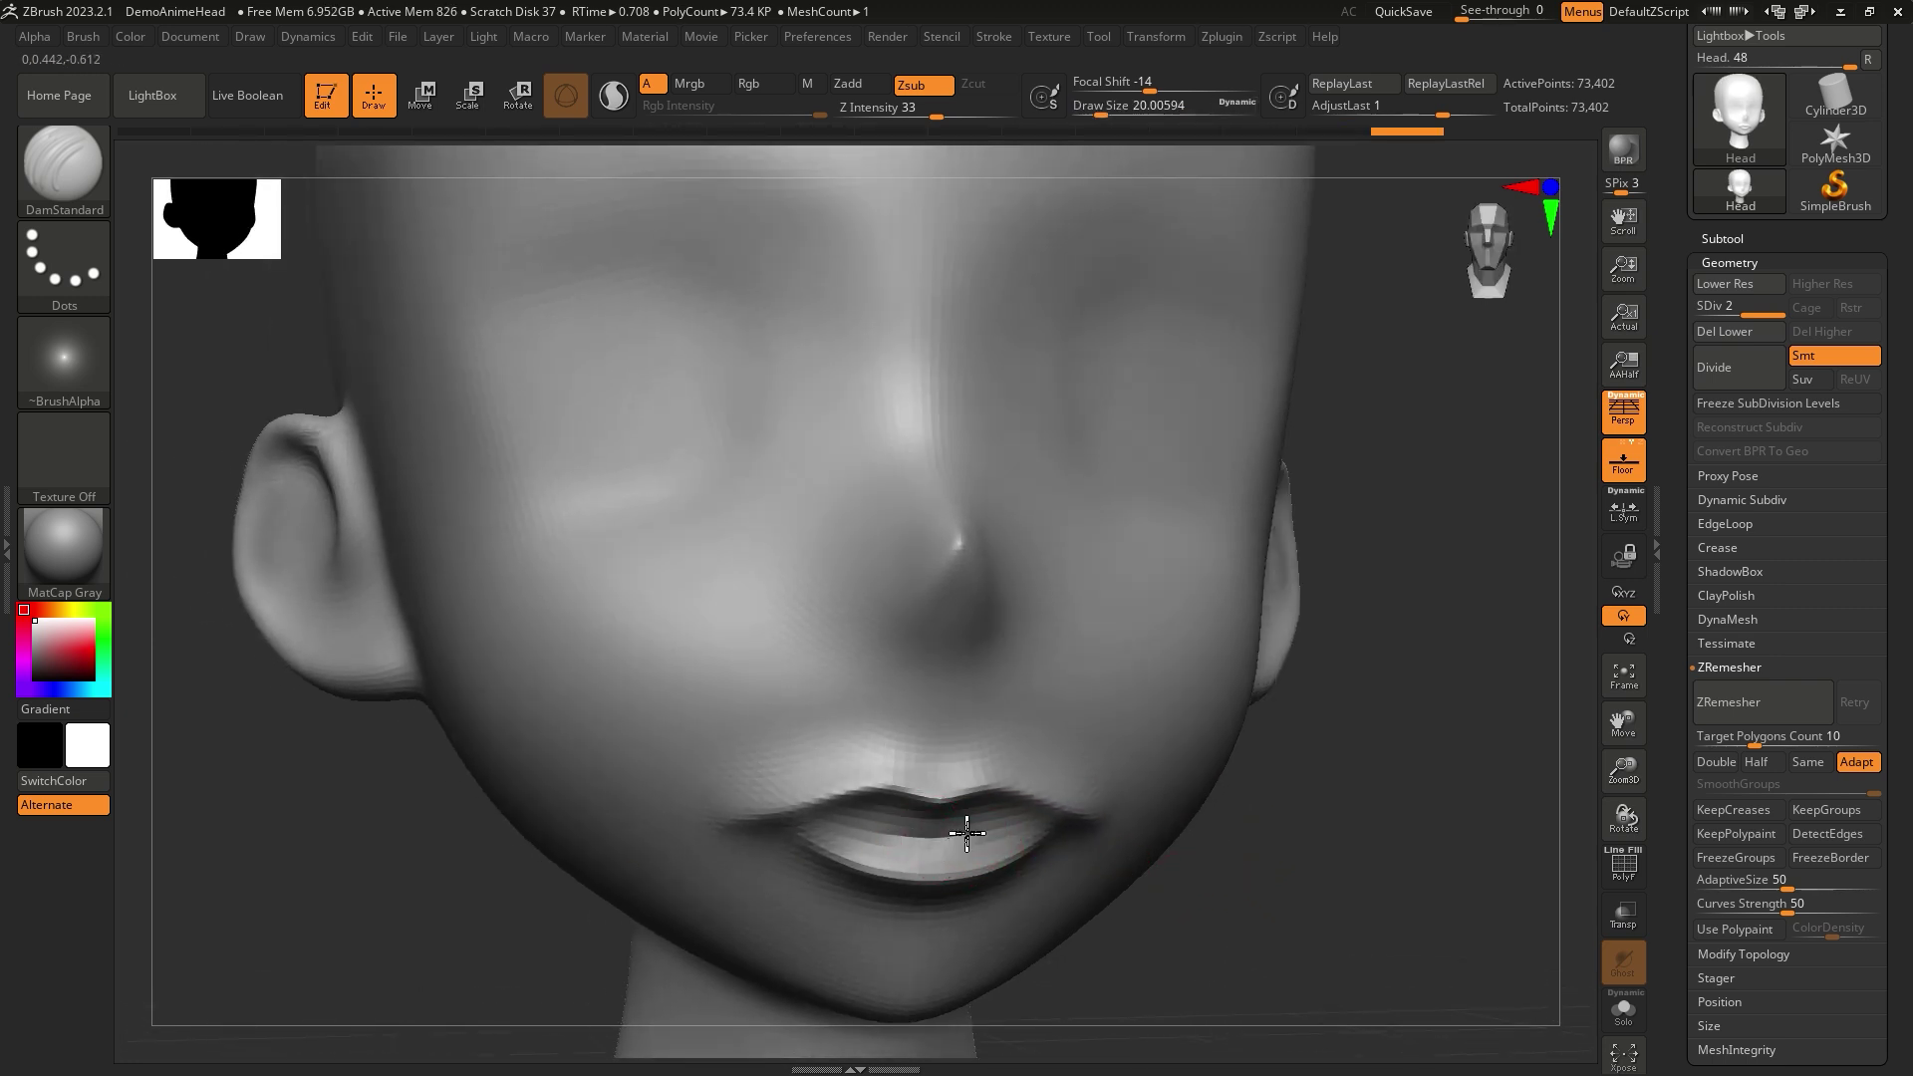
drag(966, 797, 1006, 827)
- Undo the last two lip strokes and review the lips in profile, then front
key(ctrl+z)
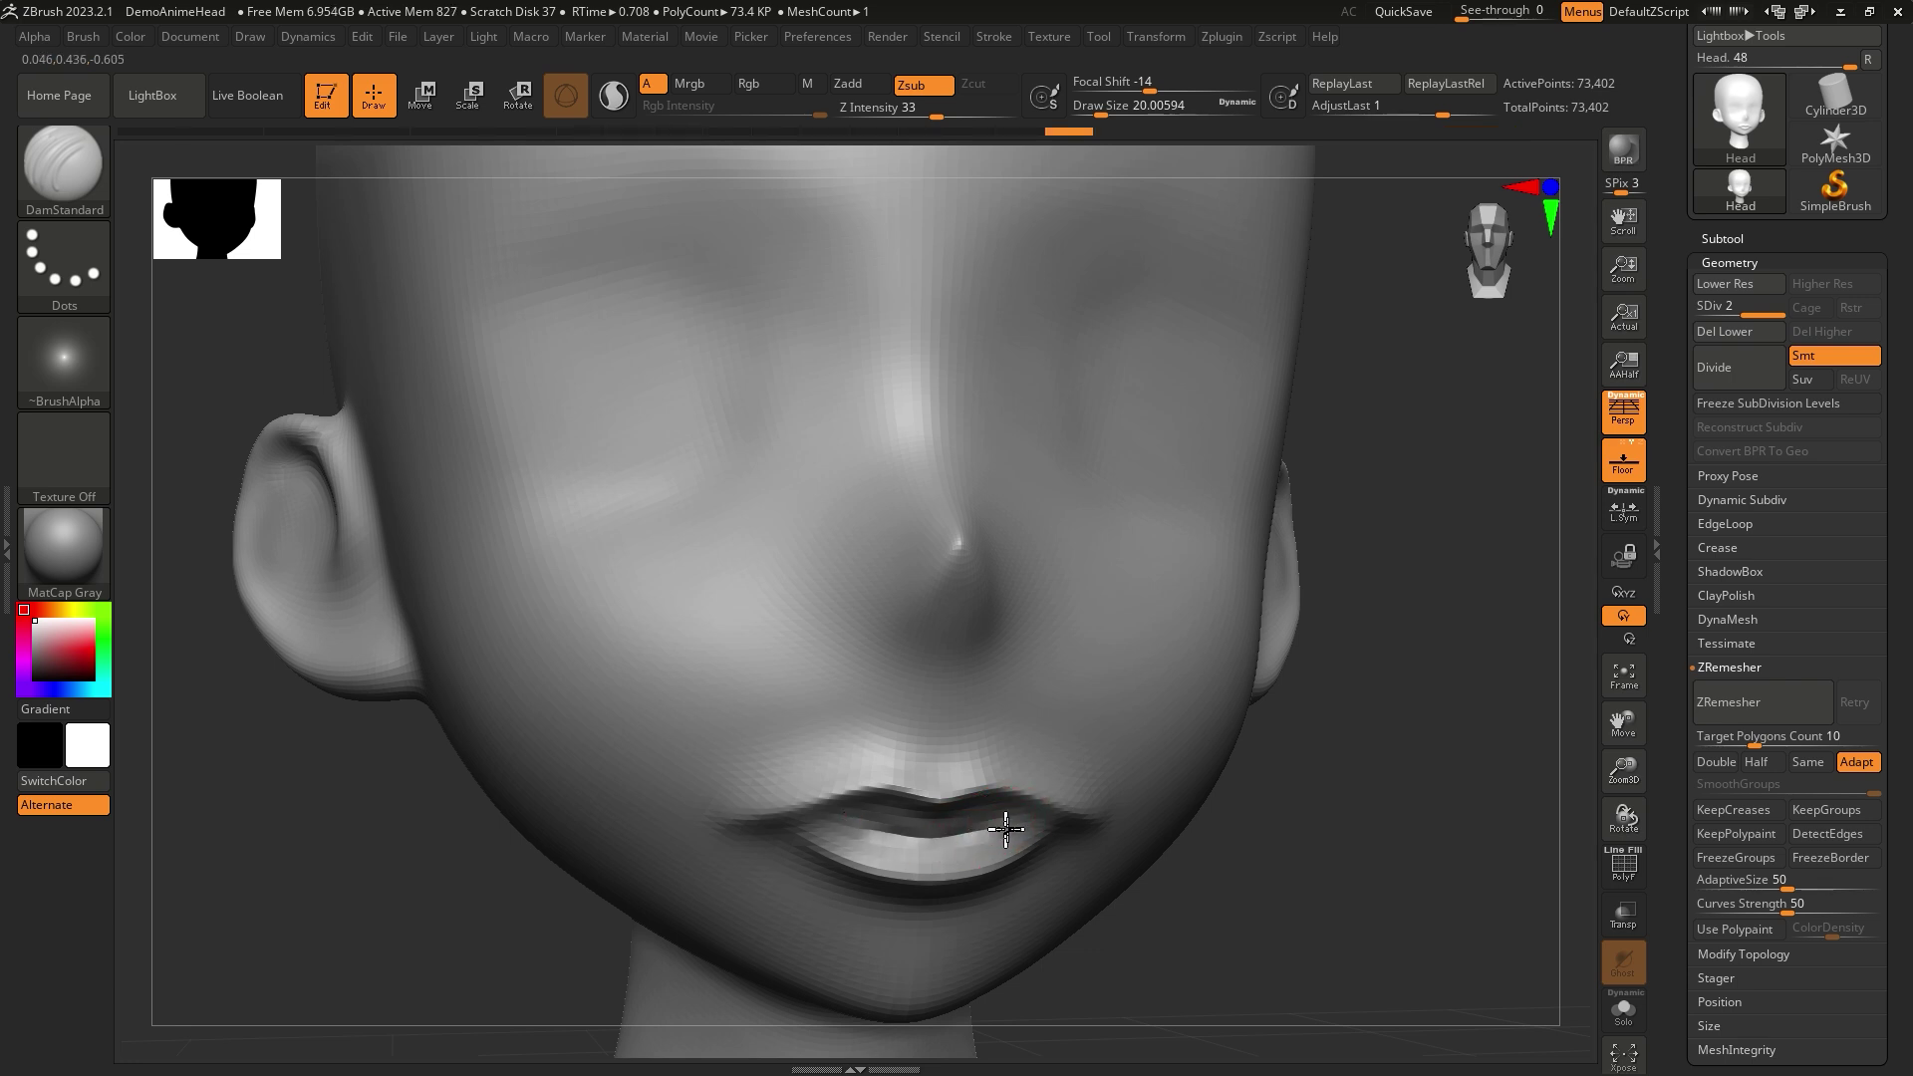
key(ctrl+z)
drag(1075, 824, 1097, 820)
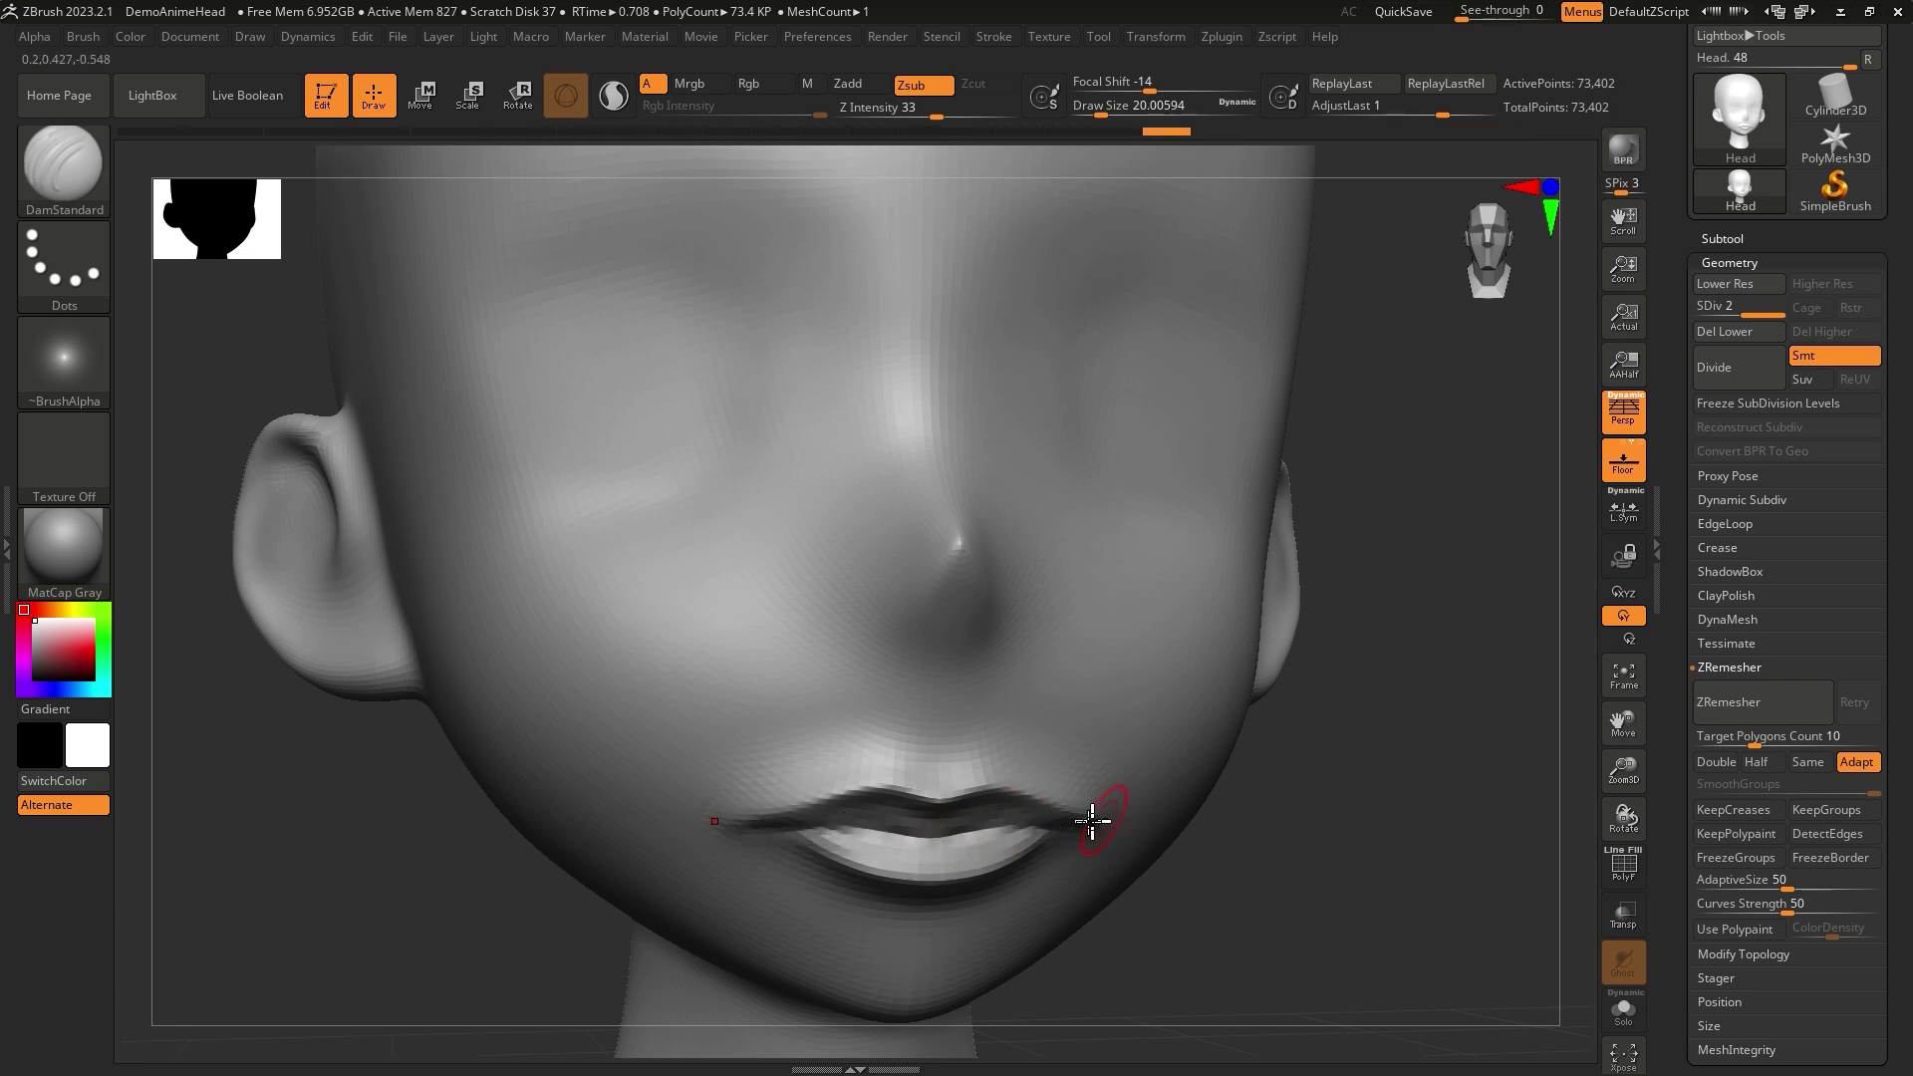
mouse_move(1097, 820)
right_down()
mouse_move(1273, 844)
mouse_move(1122, 786)
right_up()
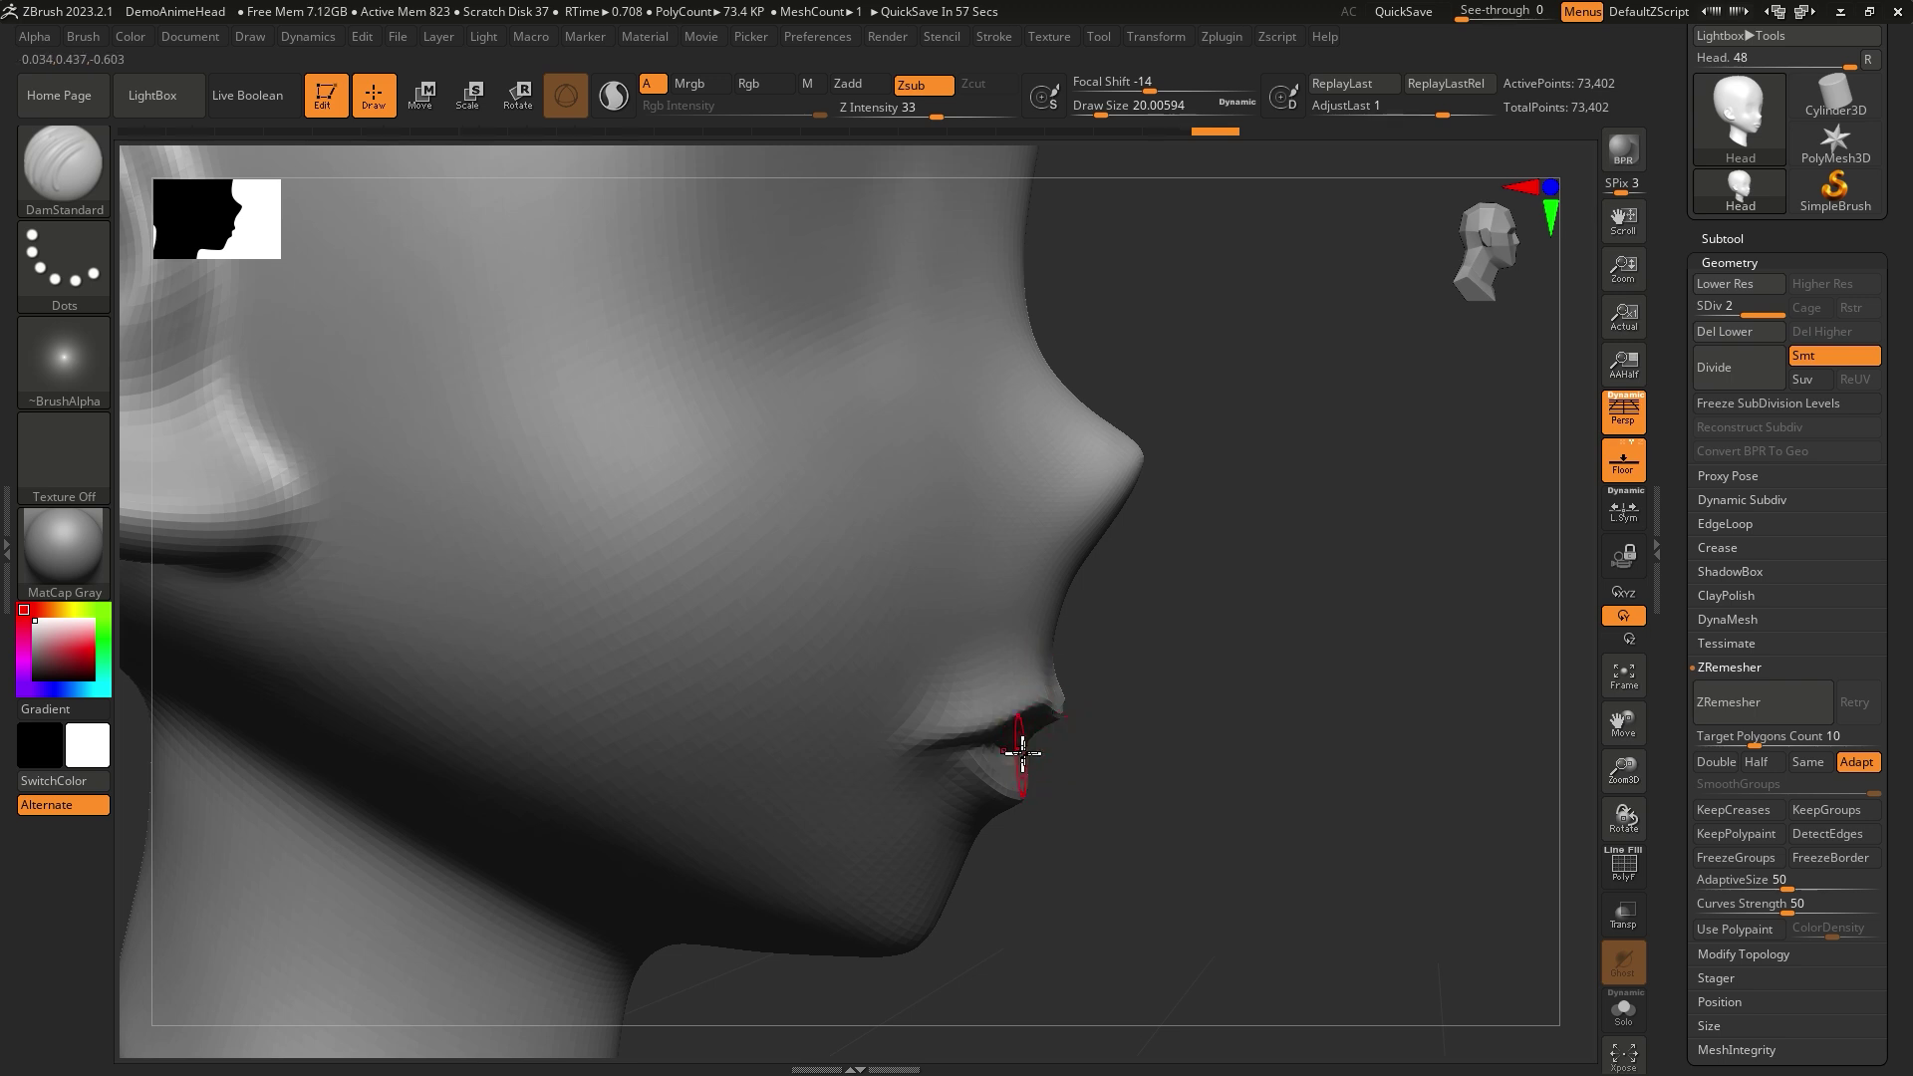
mouse_move(1272, 781)
right_down()
mouse_move(1239, 803)
mouse_move(1324, 852)
right_up()
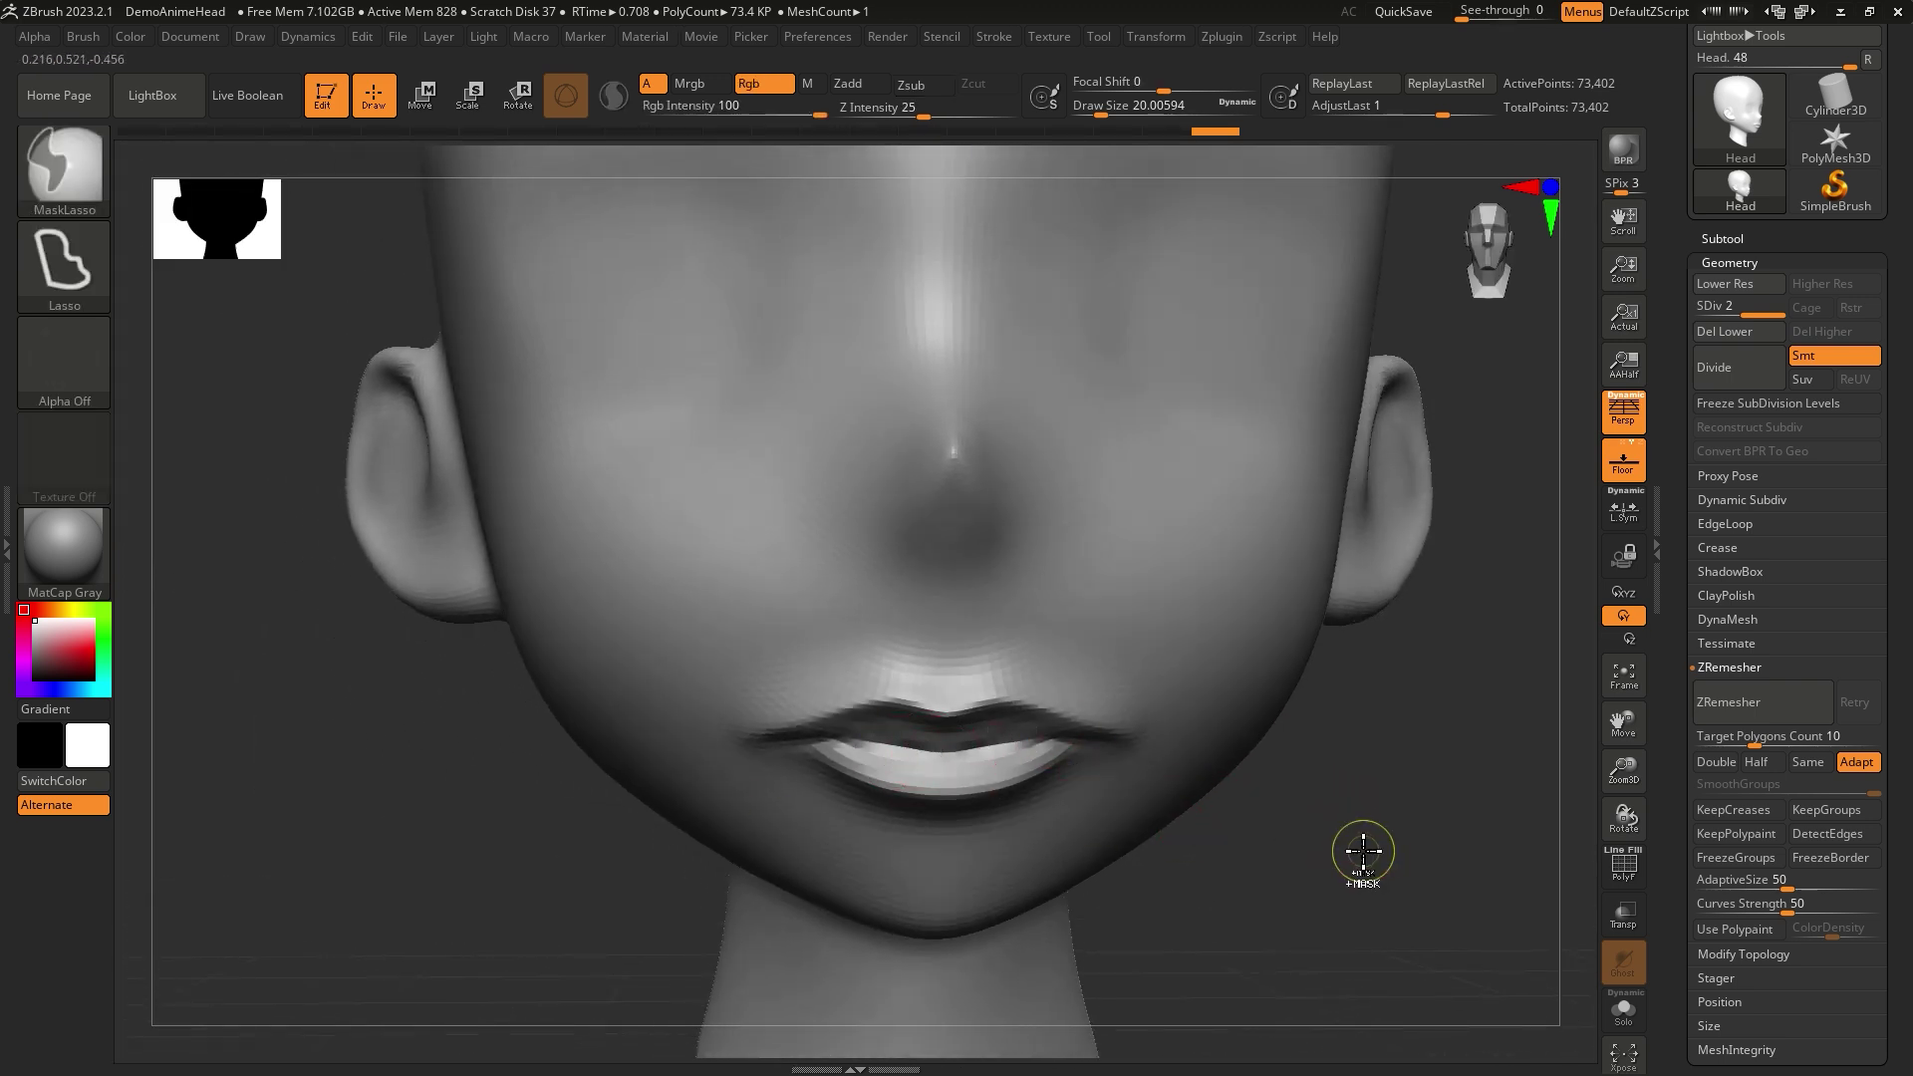
- Choose MaskLasso and mask the lower lip, chin and neck
ctrl+click(82, 205)
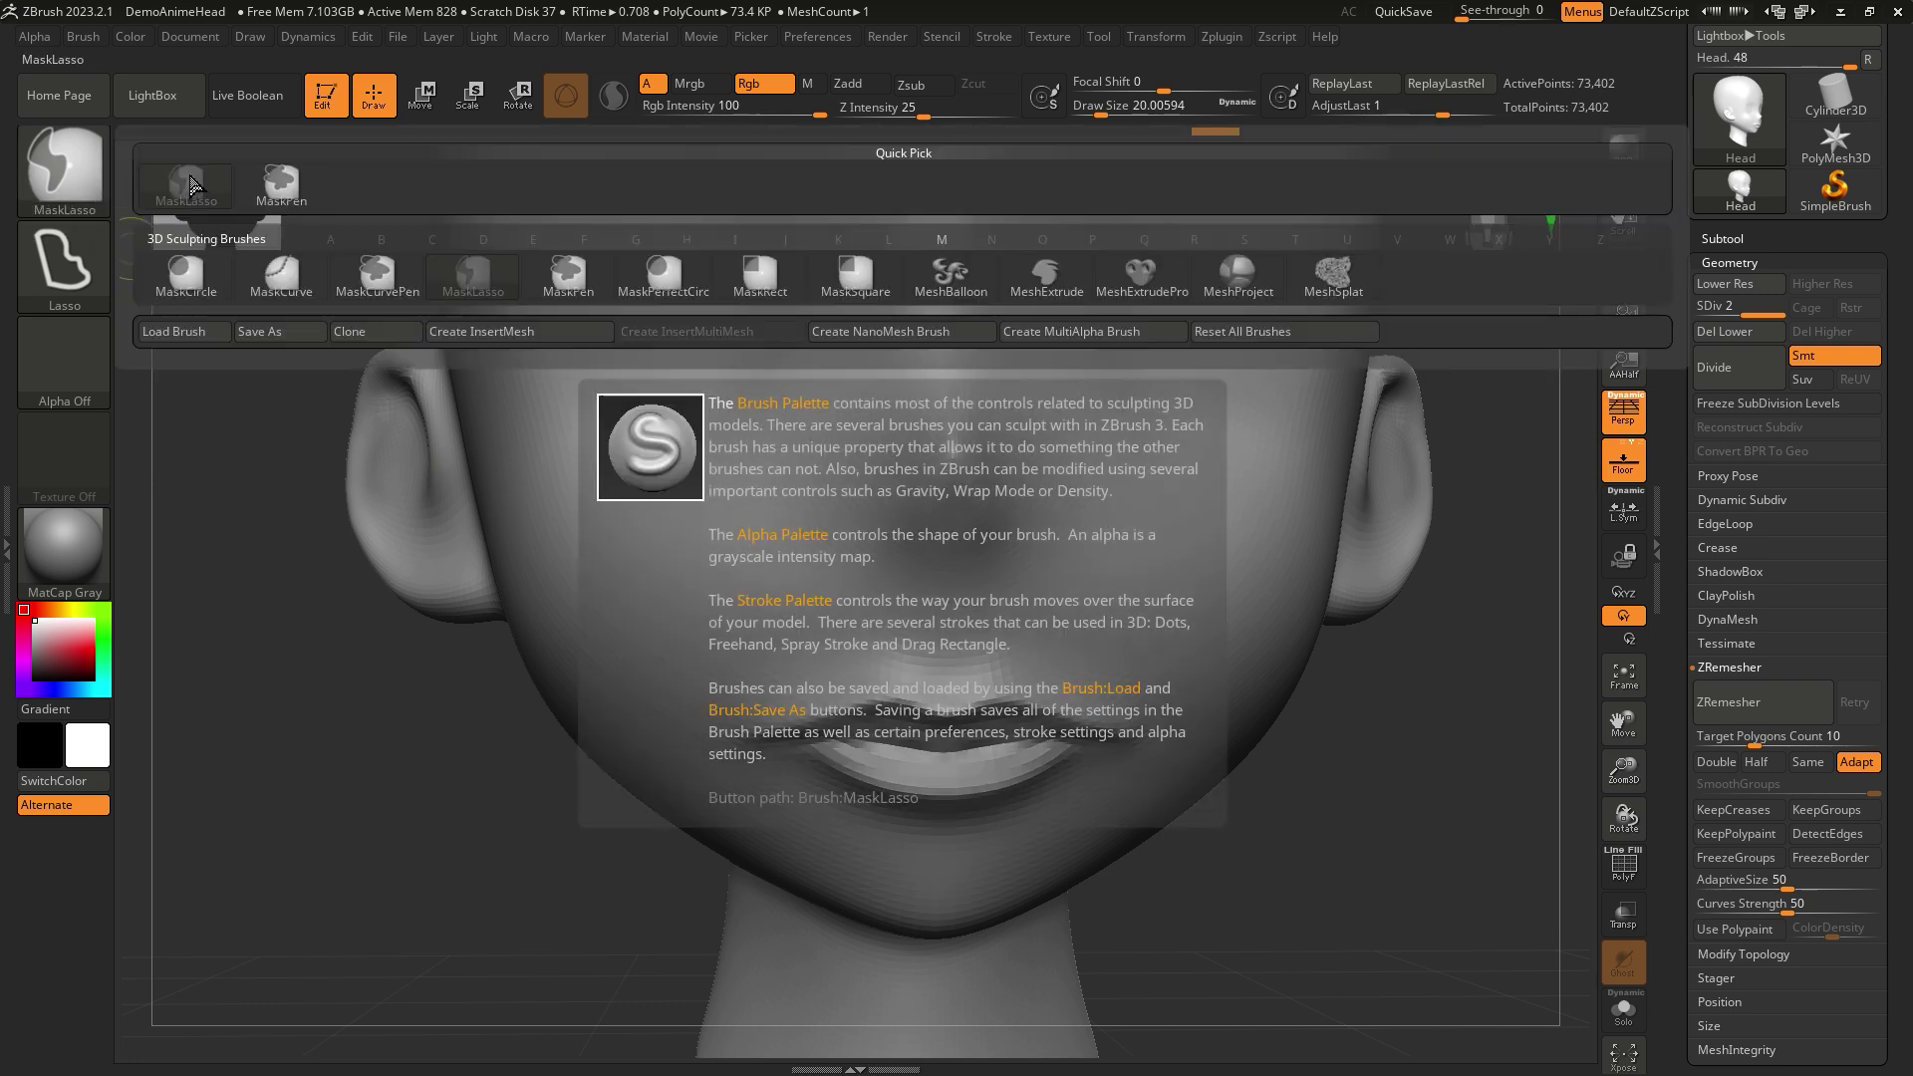
click(187, 185)
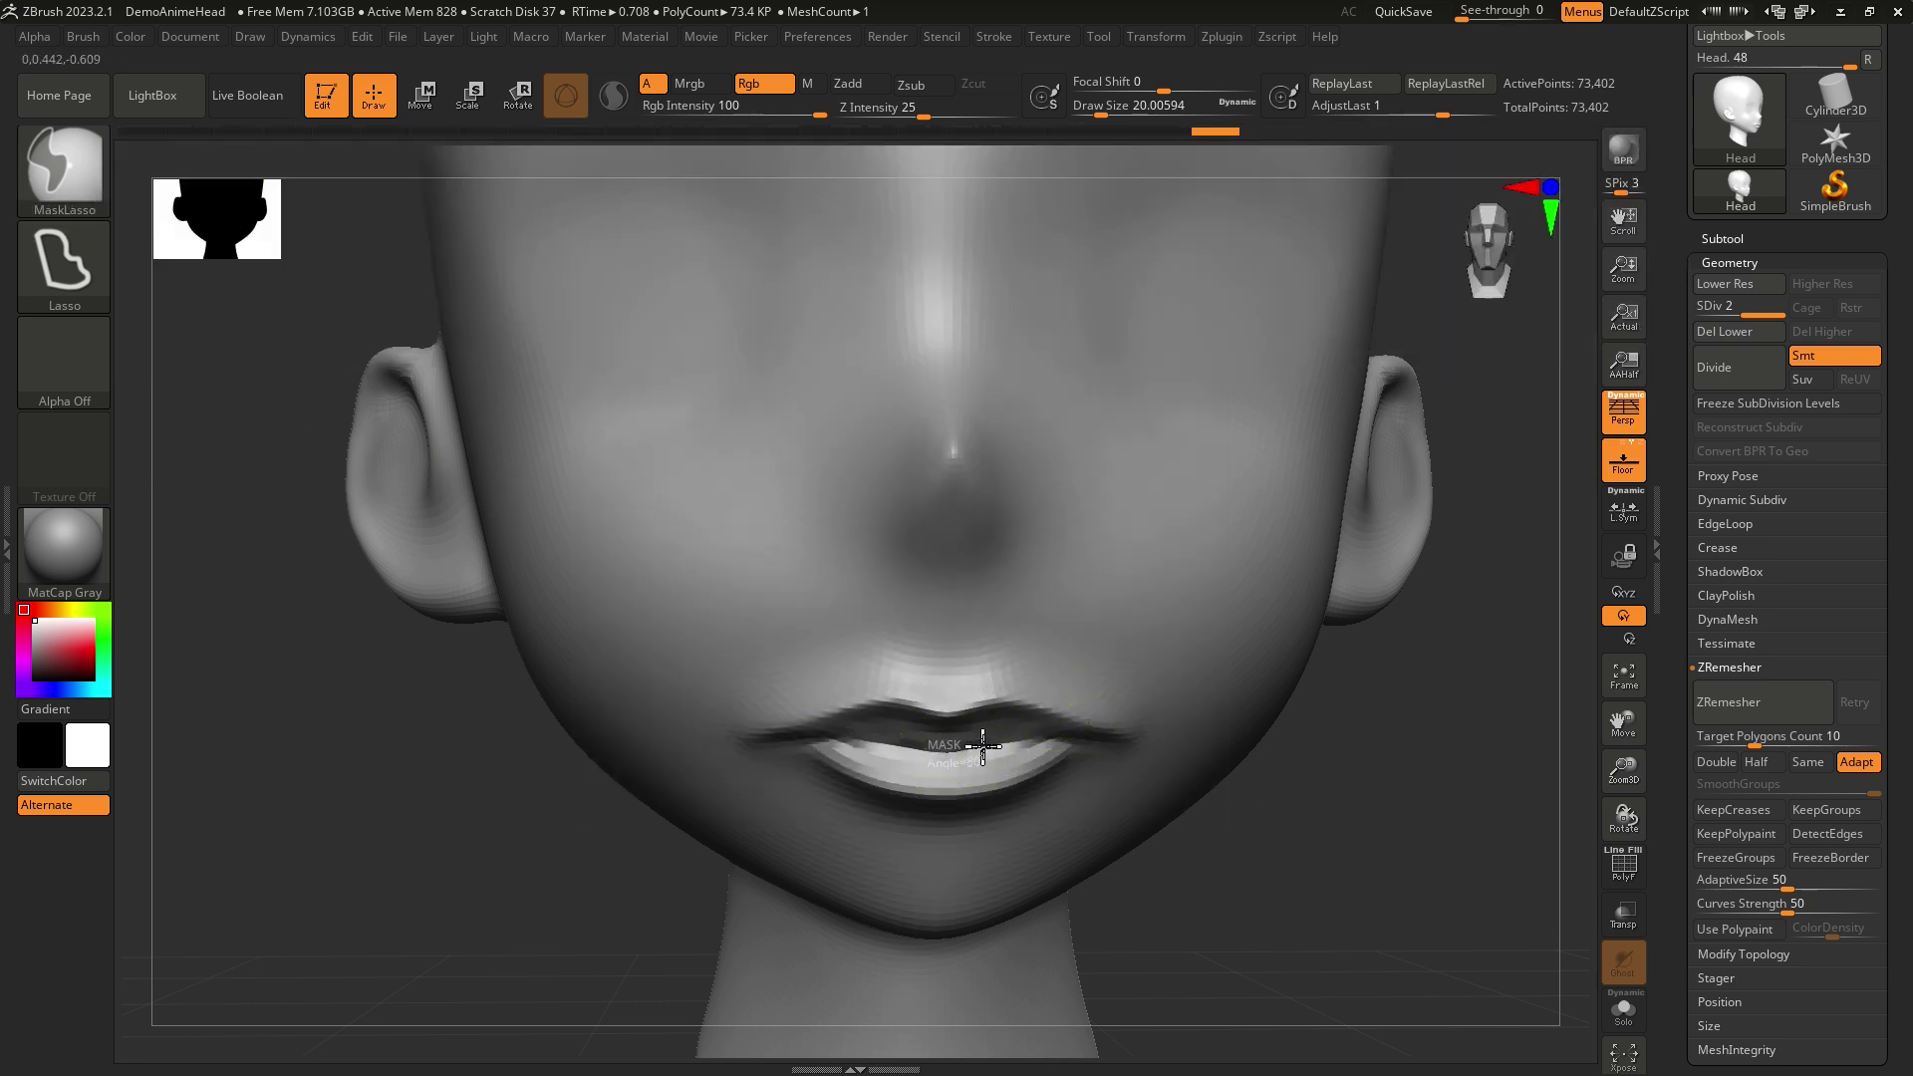
ctrl+drag(1025, 738, 1053, 755)
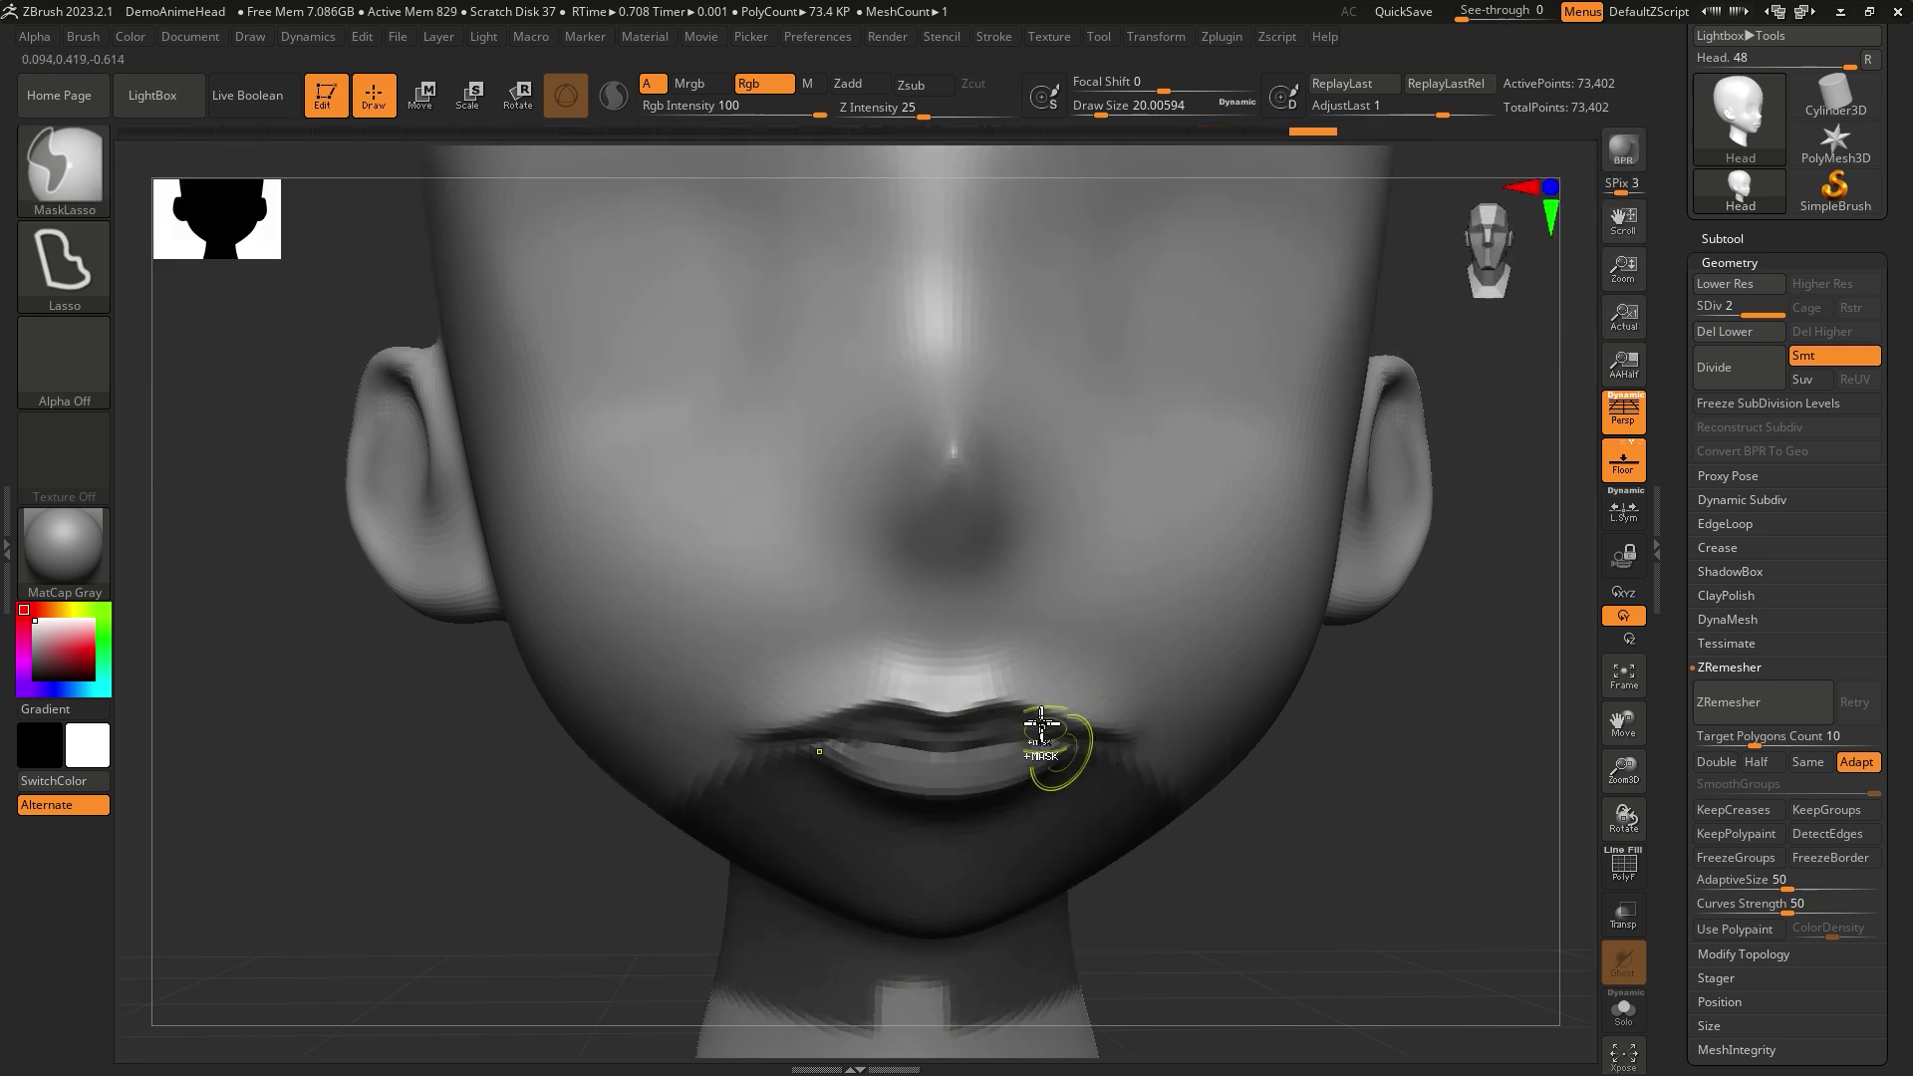
mouse_move(1276, 886)
mouse_down()
mouse_move(1319, 874)
mouse_move(982, 790)
mouse_move(1251, 923)
mouse_move(1279, 916)
mouse_up()
- Switch to the ClayBuildup brush with the soft round Alpha 06
key(b)
key(c)
key(b)
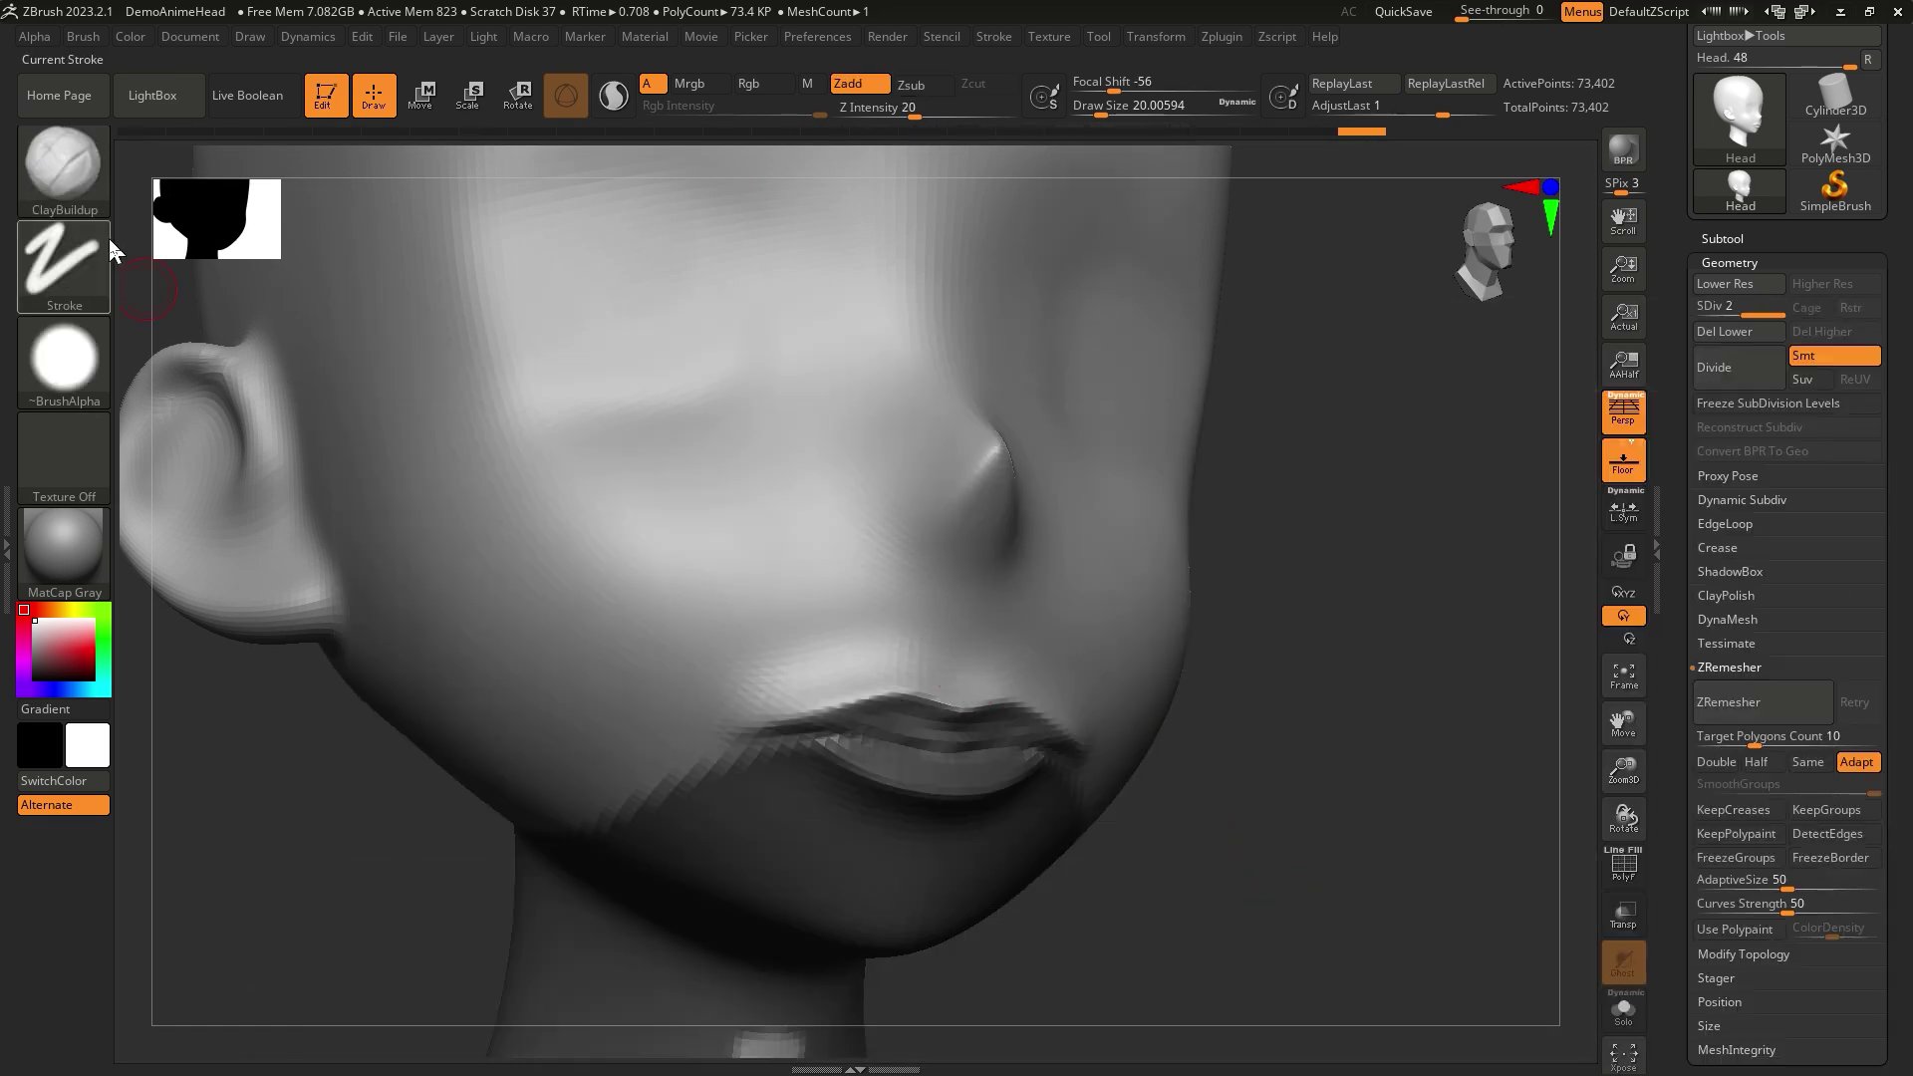
click(63, 359)
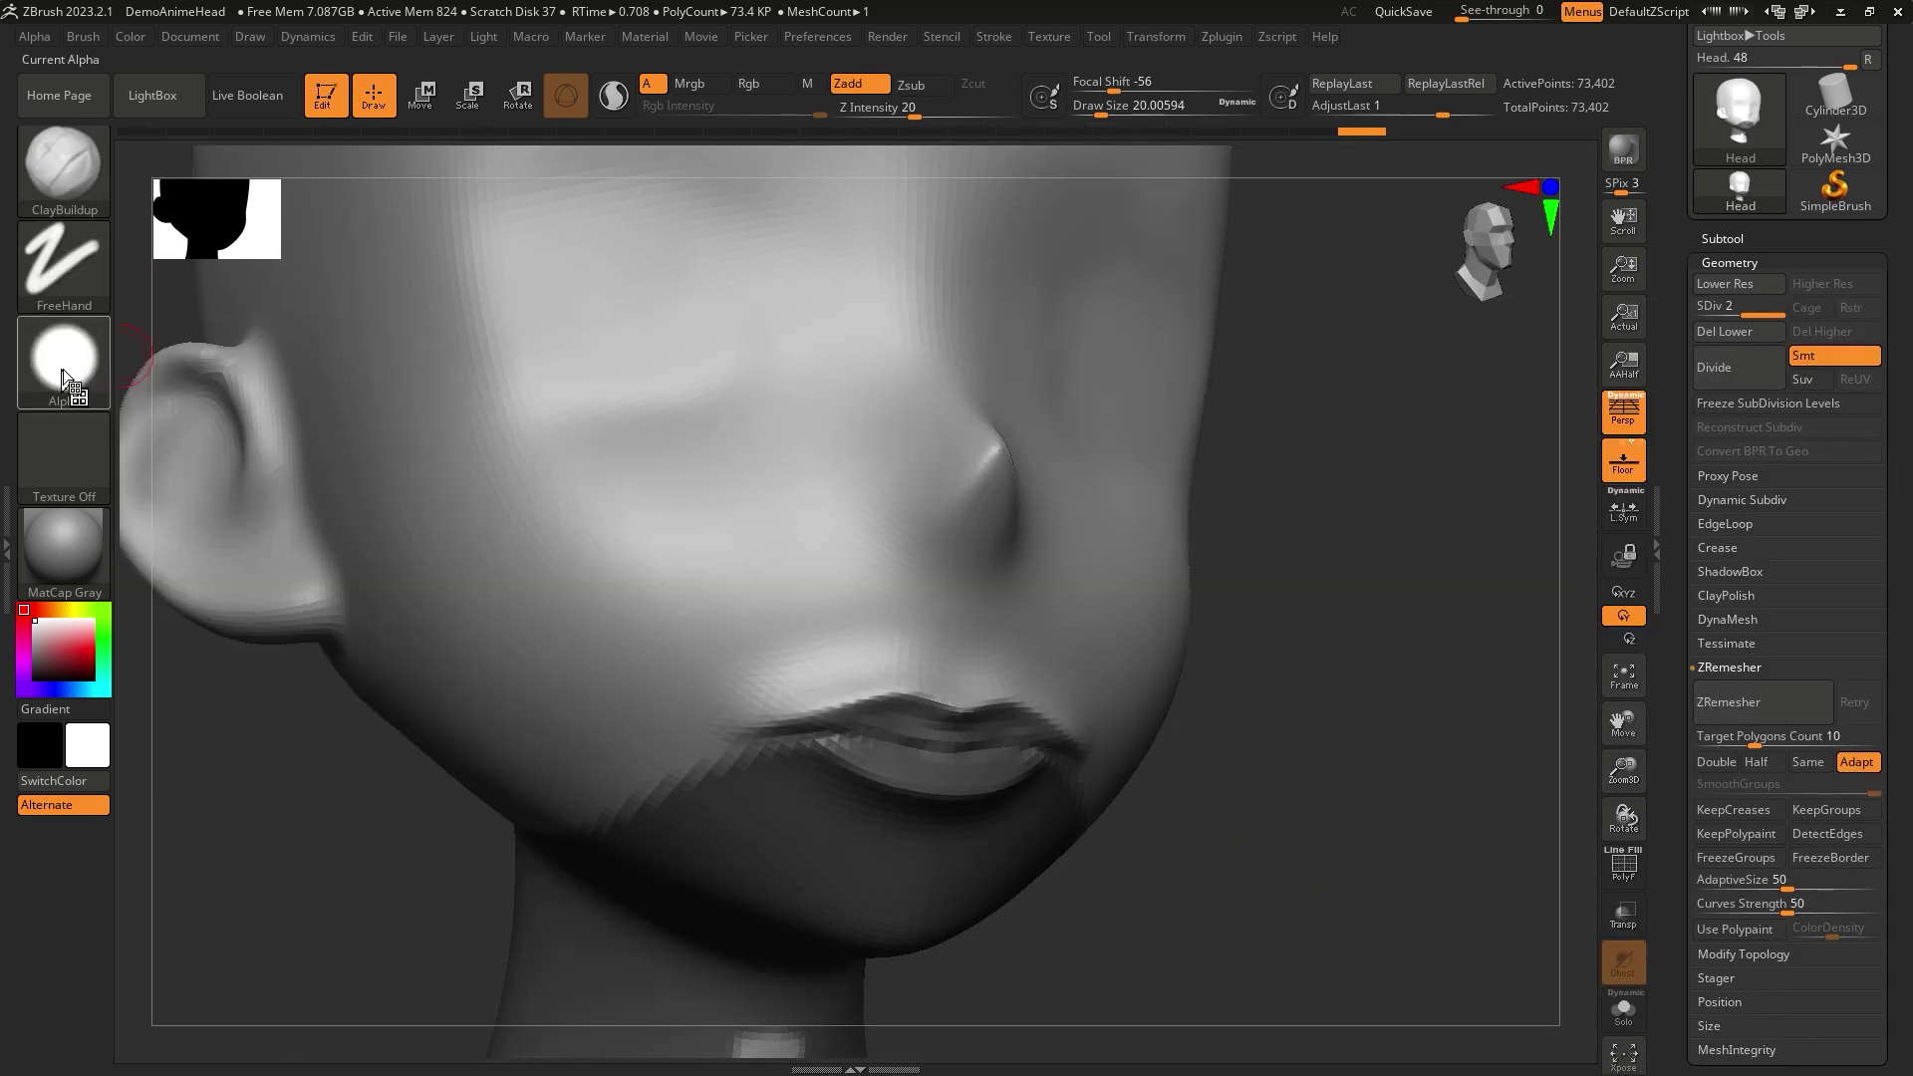
click(64, 359)
click(149, 389)
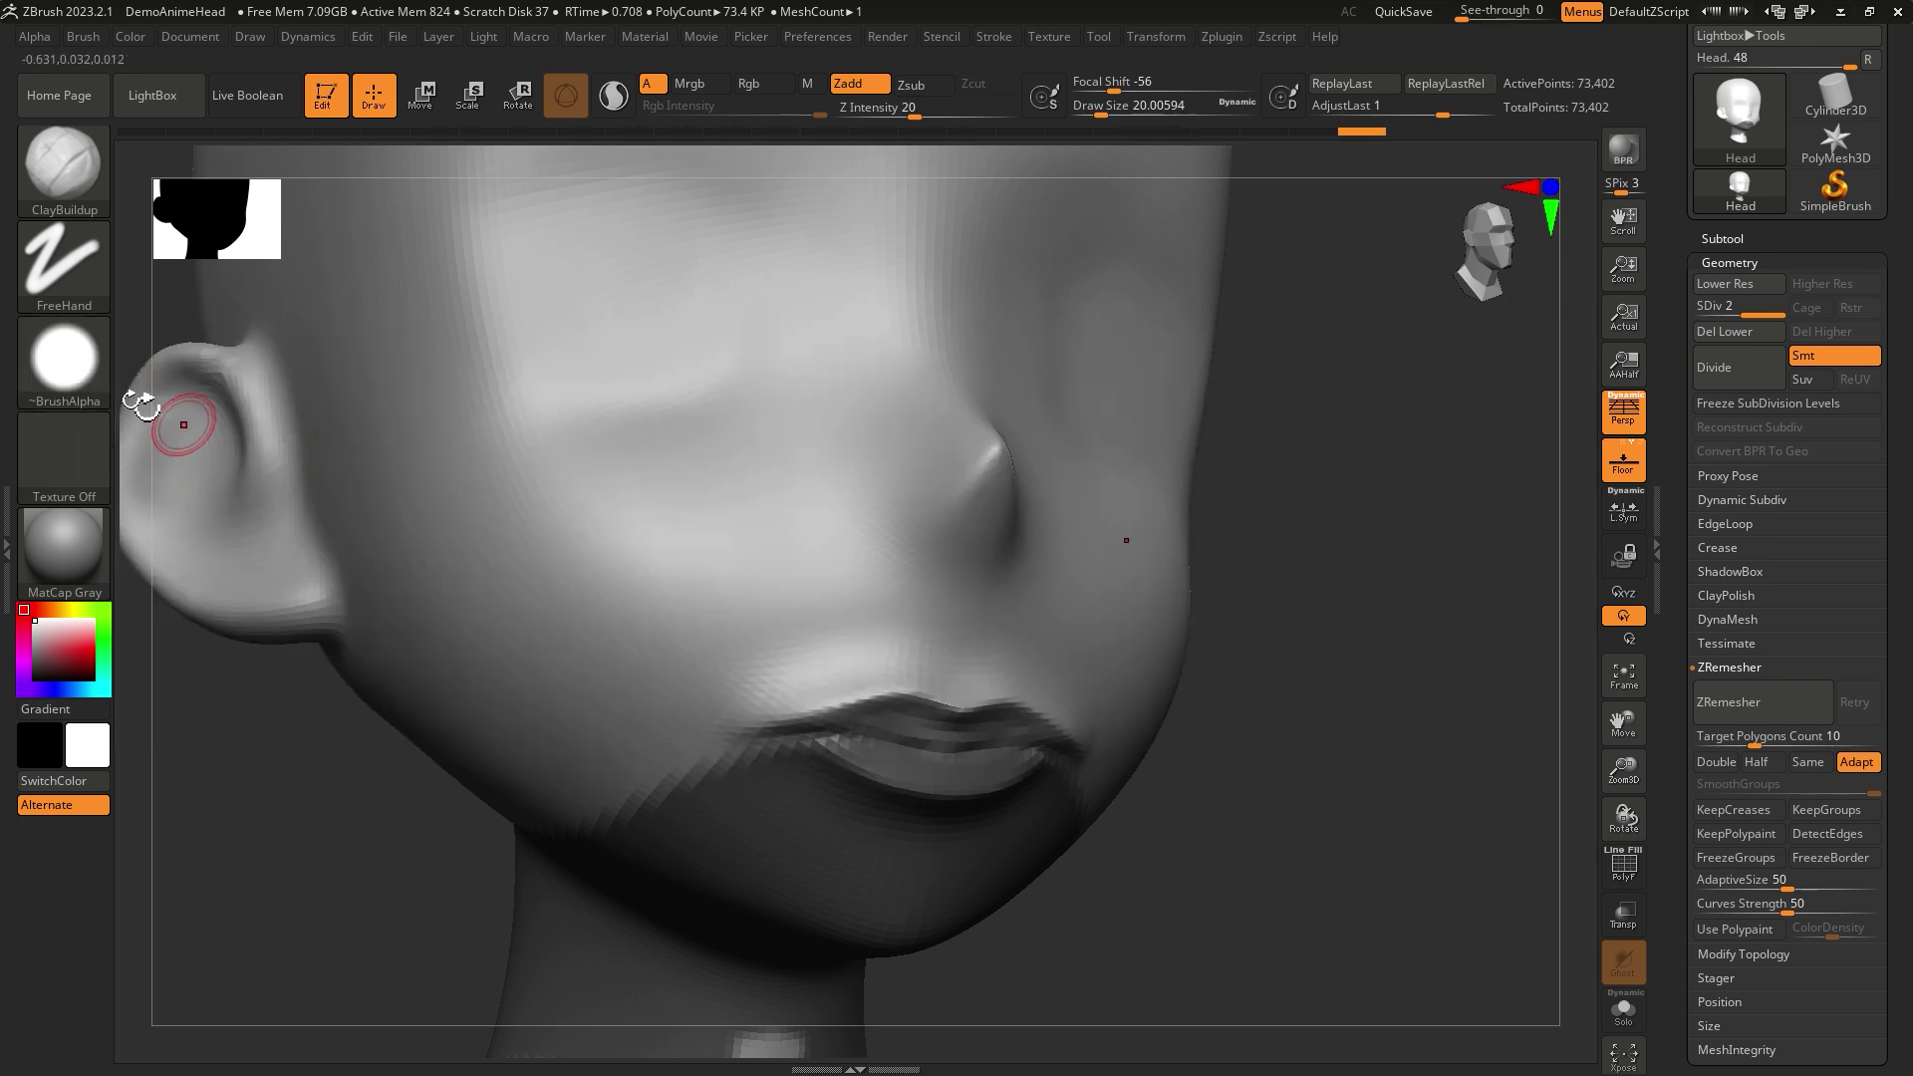
click(63, 358)
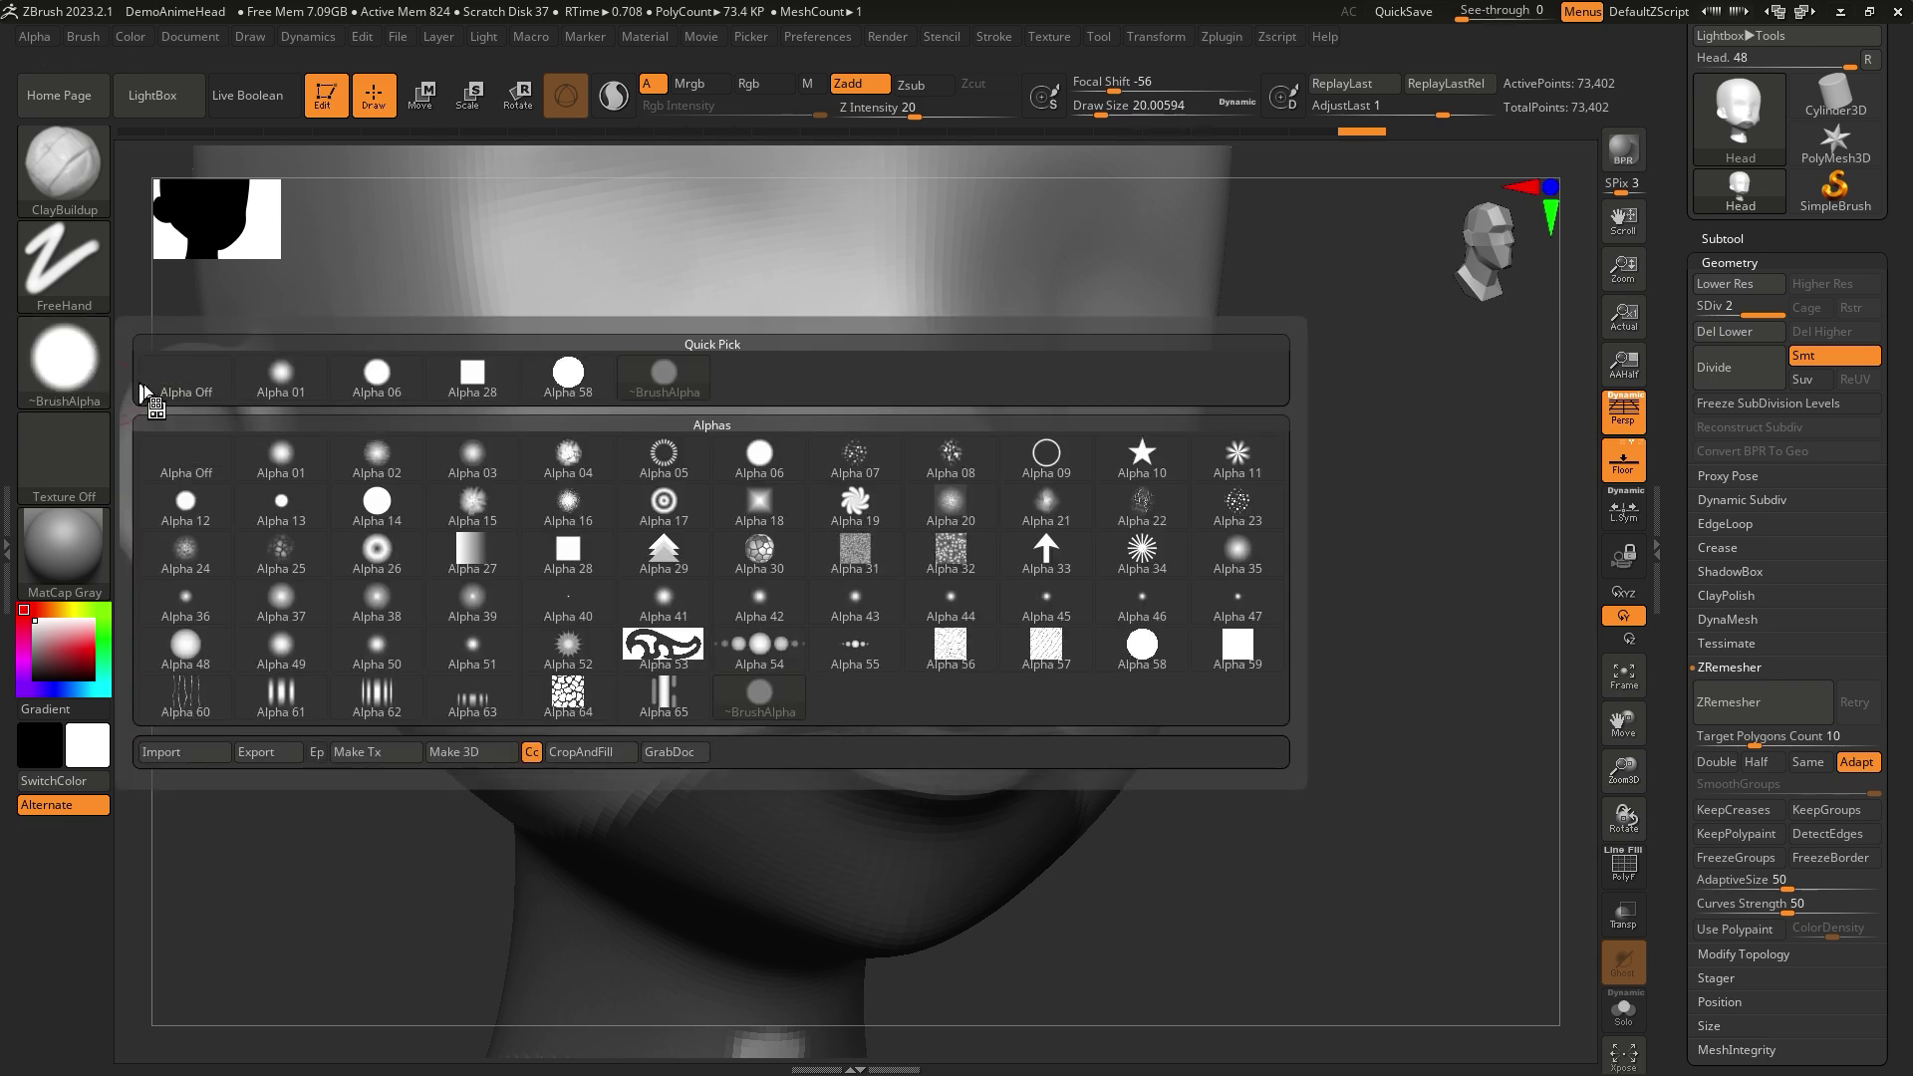
click(763, 459)
- Enlarge the brush and build up the upper lip from a side view
mouse_move(1192, 730)
mouse_down()
mouse_move(1272, 857)
mouse_move(976, 728)
mouse_up()
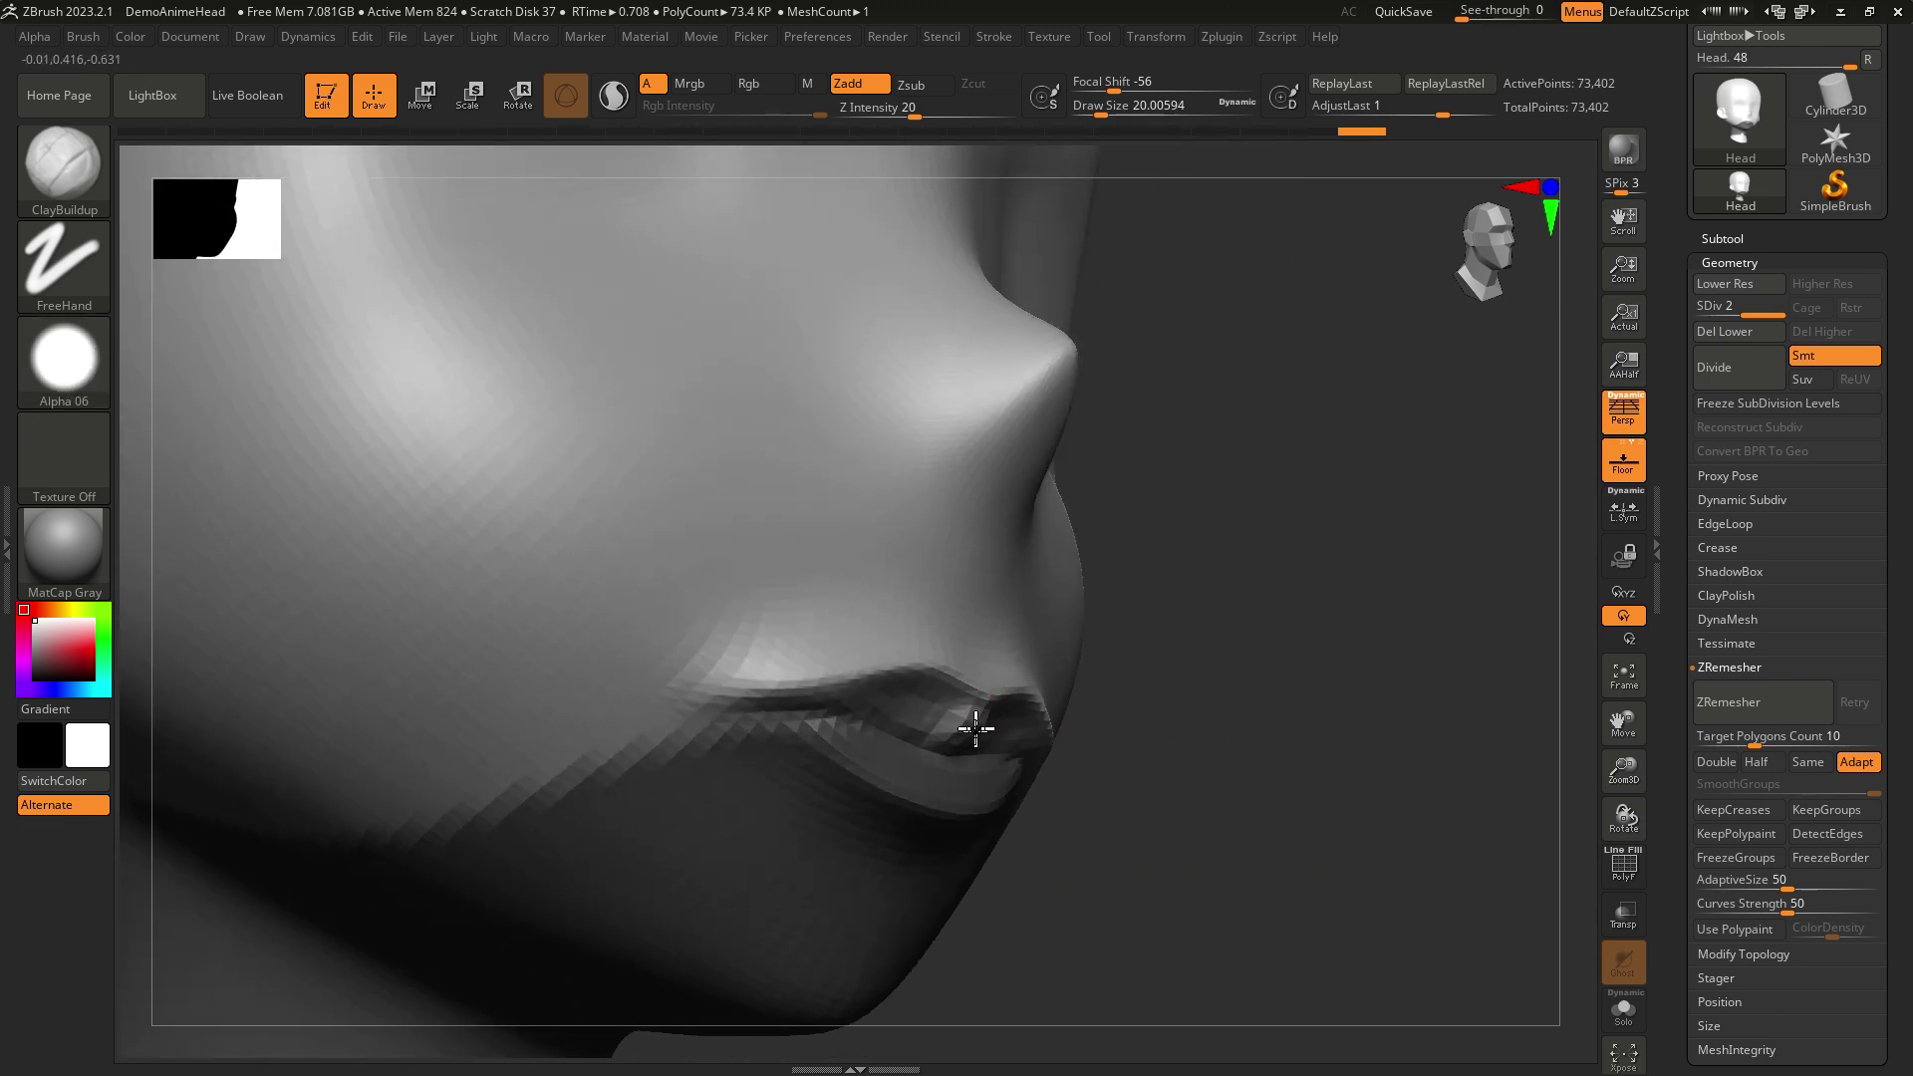
key(bracketright)
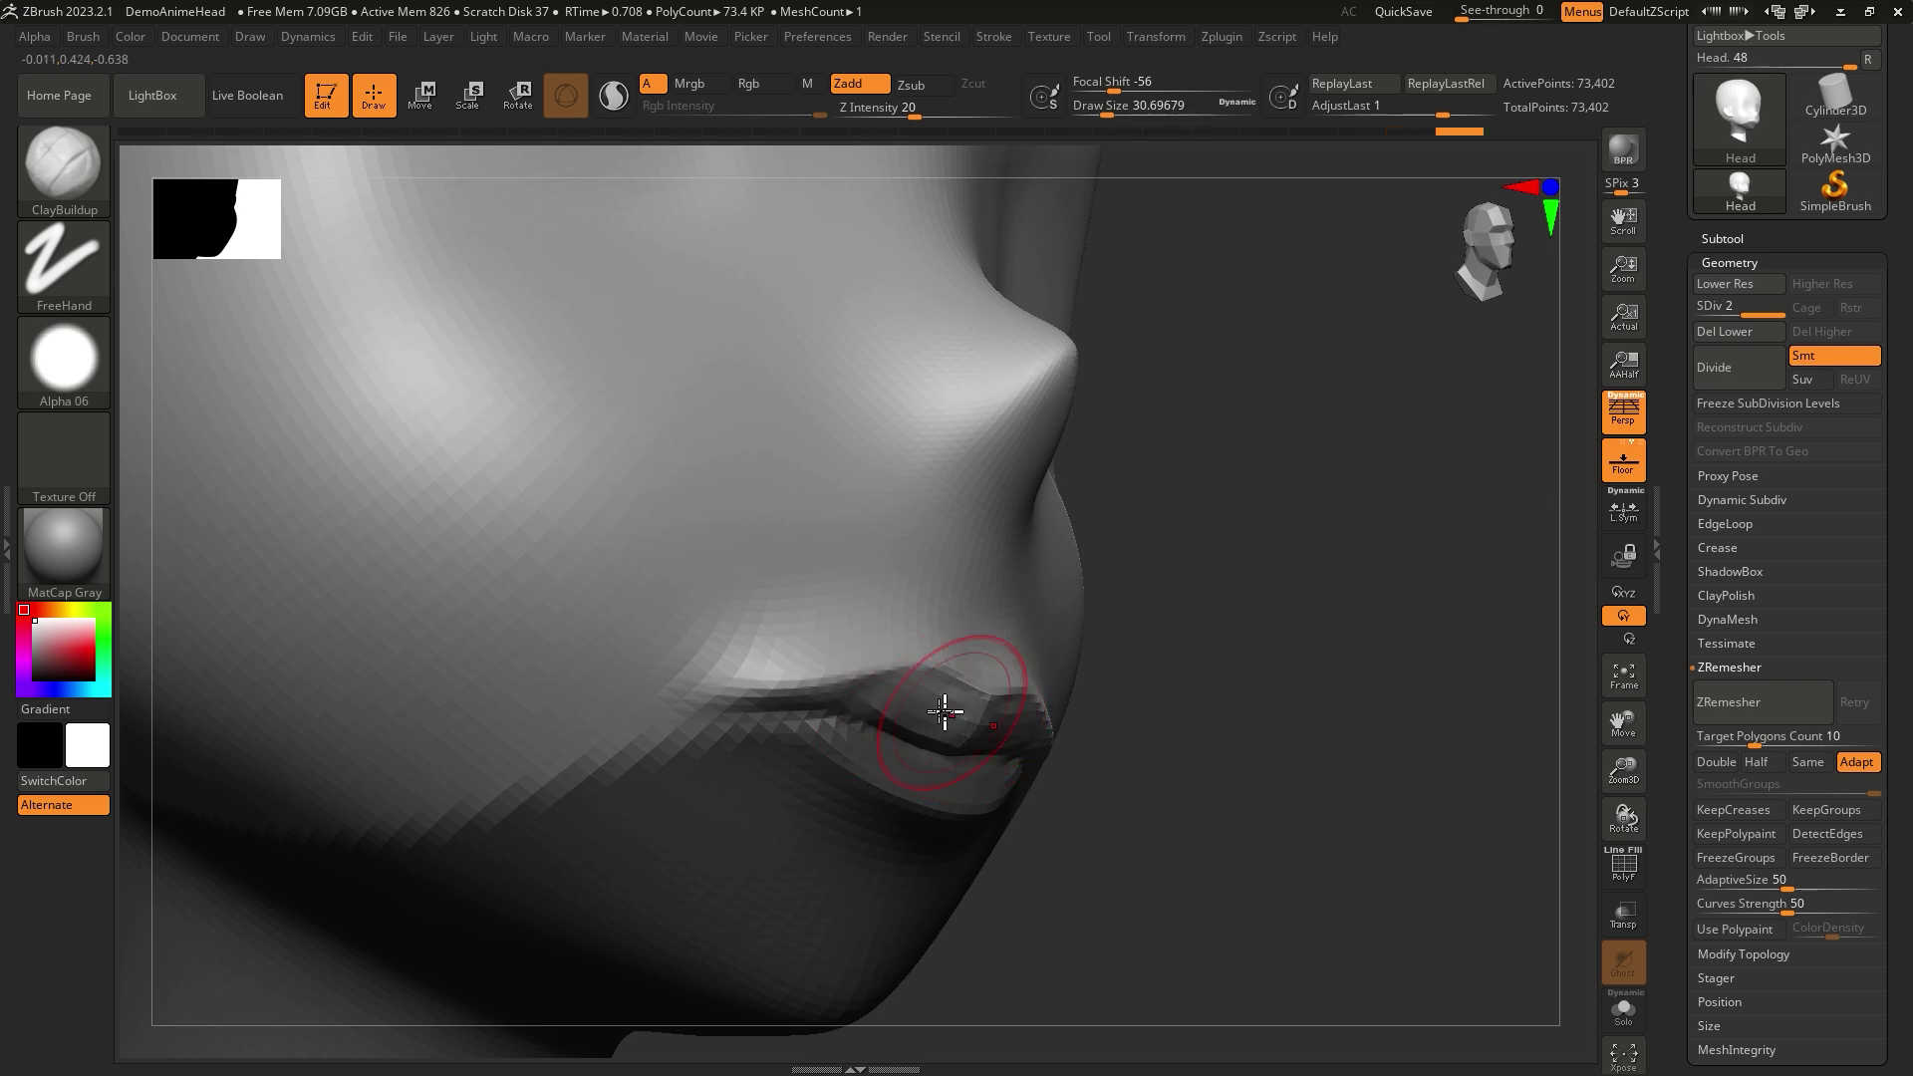
key(ctrl+z)
key(ctrl+z)
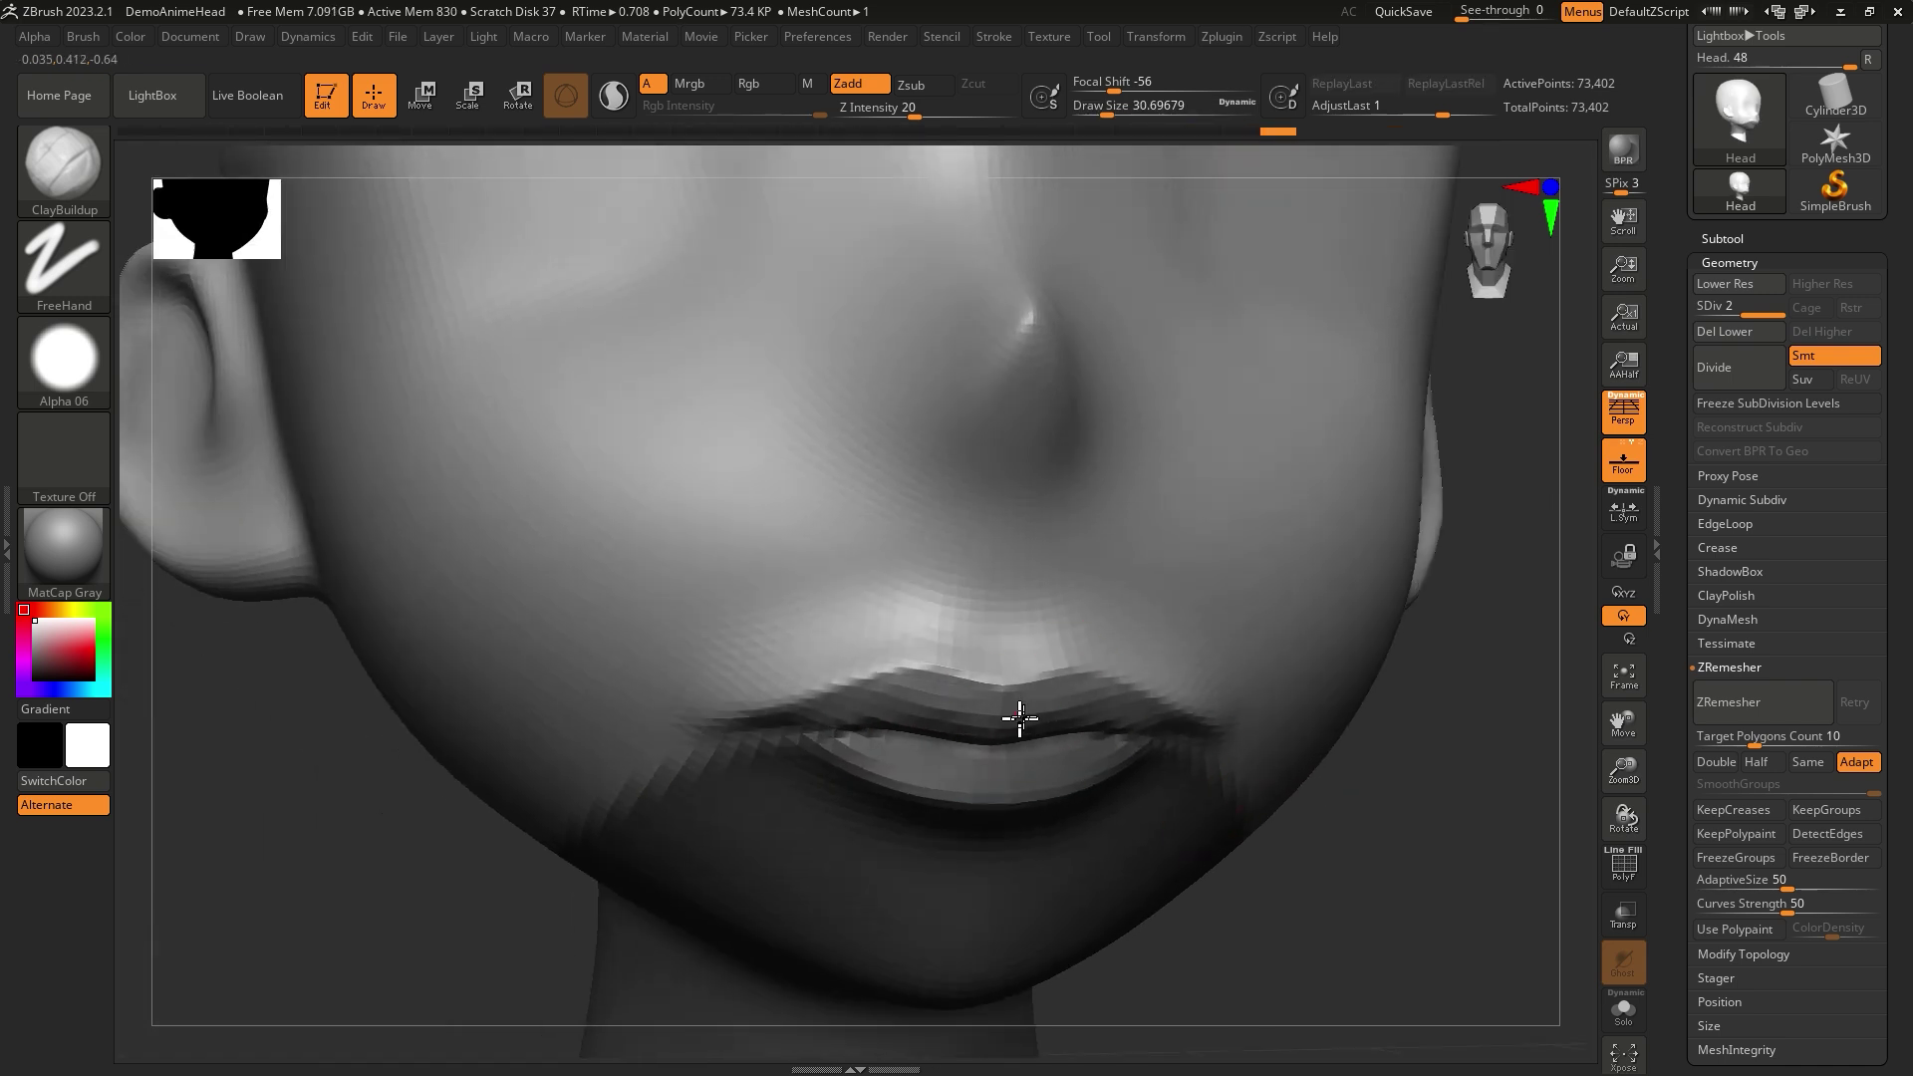
key(ctrl+shift+z)
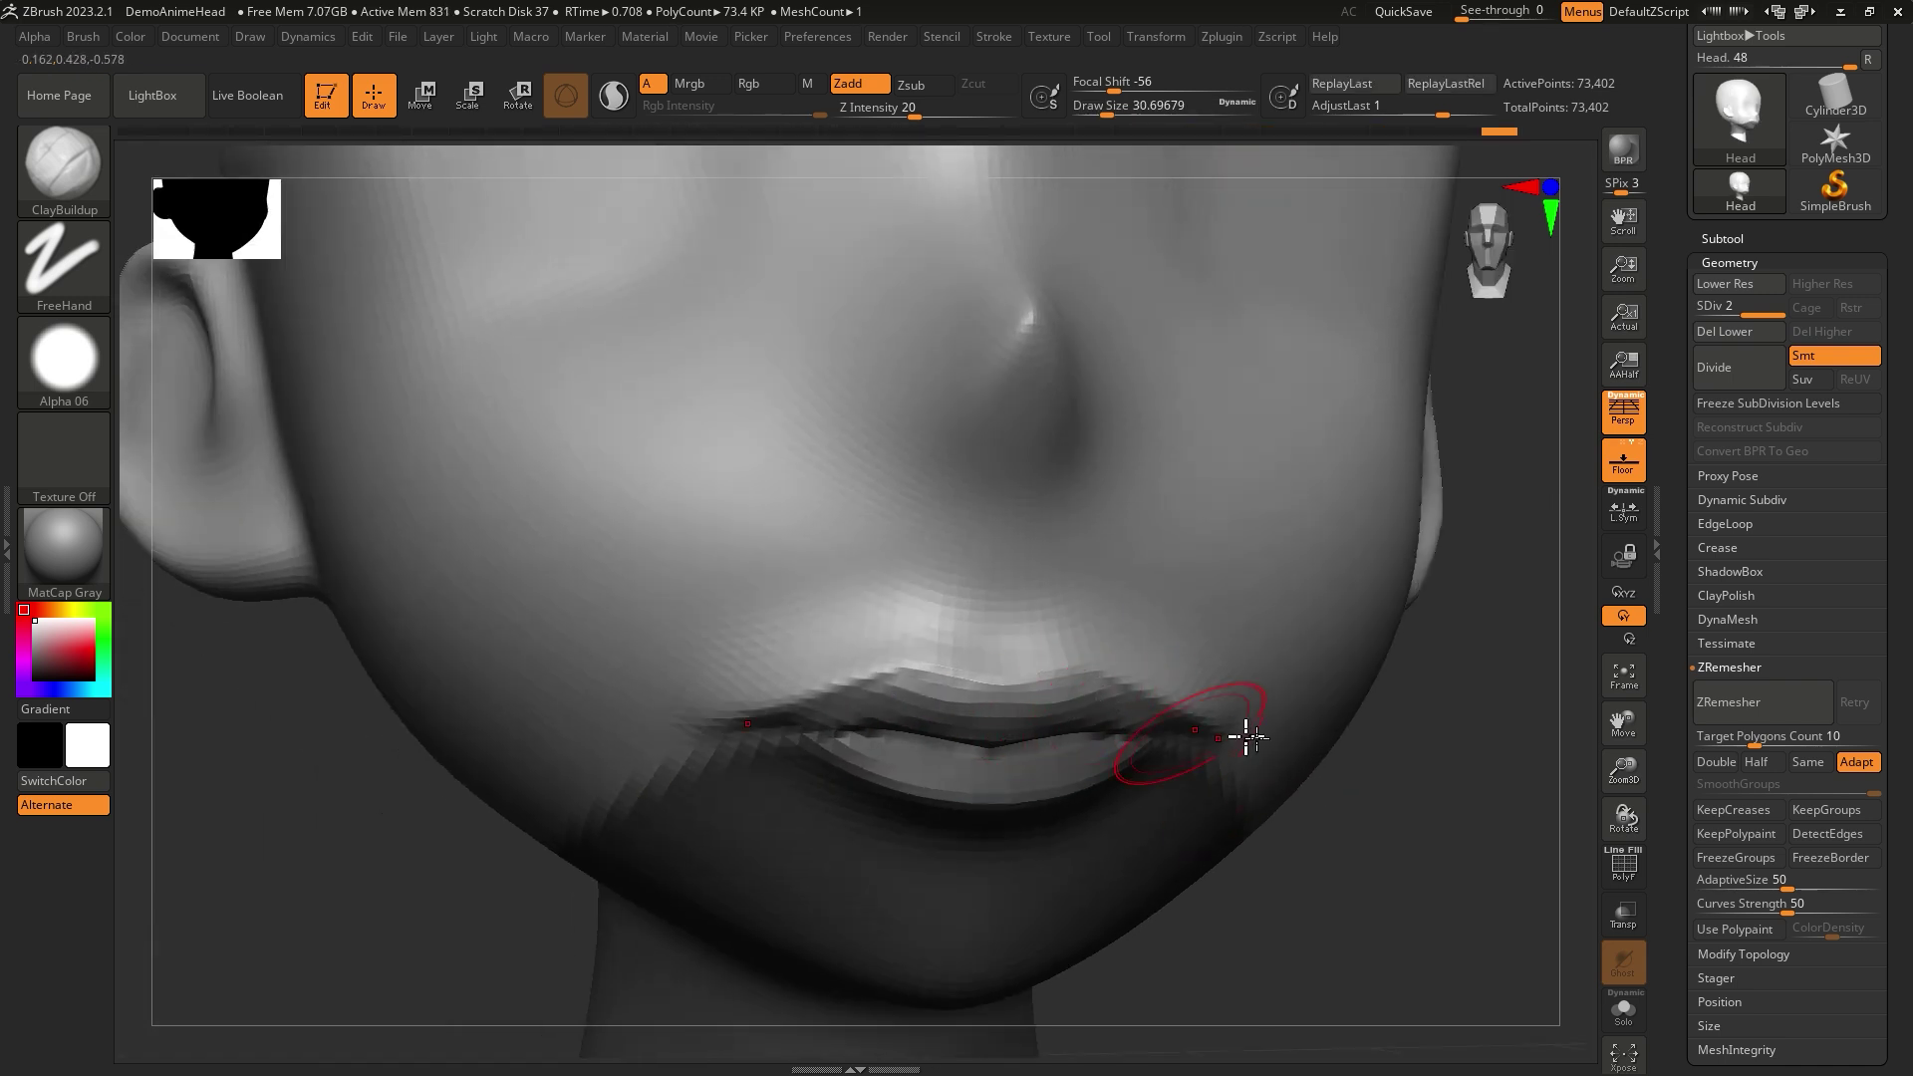
mouse_move(1420, 897)
mouse_down()
mouse_move(1425, 854)
mouse_move(1323, 947)
mouse_move(1108, 680)
mouse_move(1310, 760)
mouse_move(1074, 719)
mouse_up()
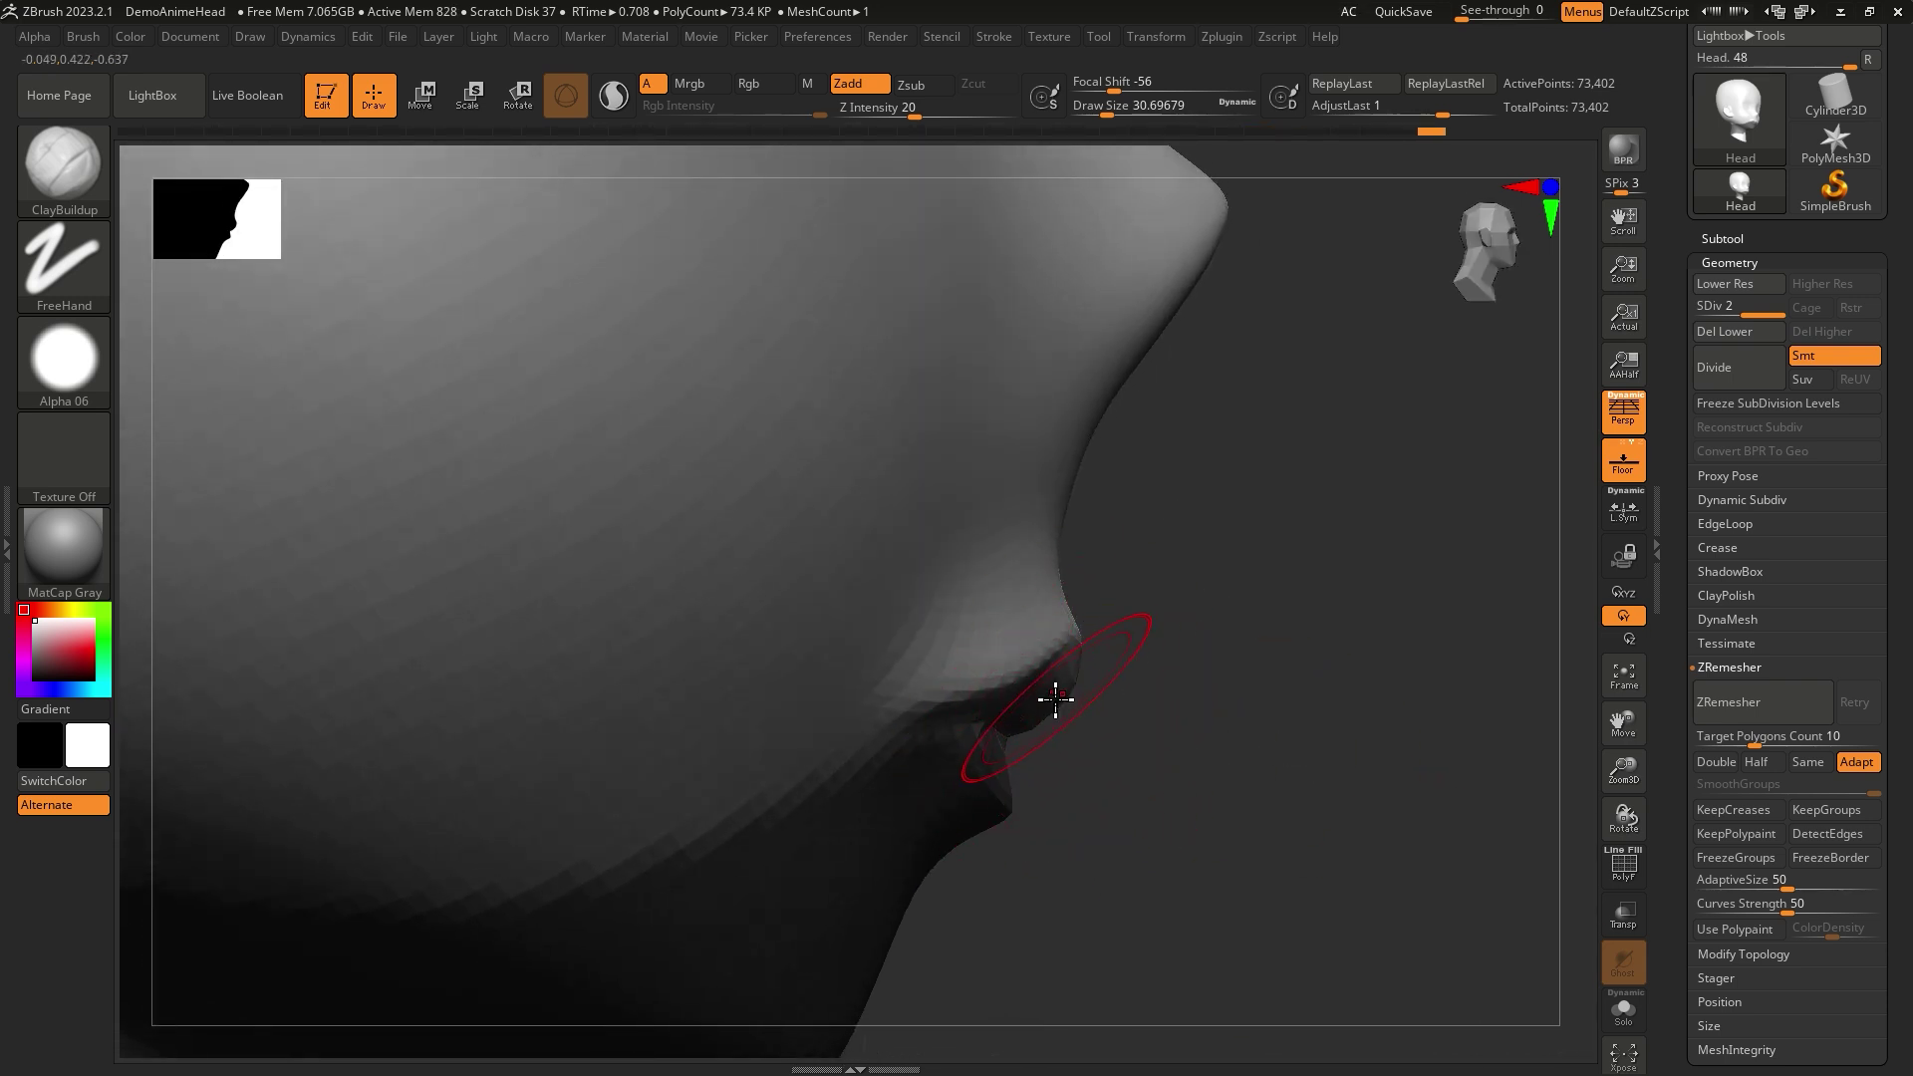
- Clear the mask from the lower face and check the lips in profile and front
key(ctrl)
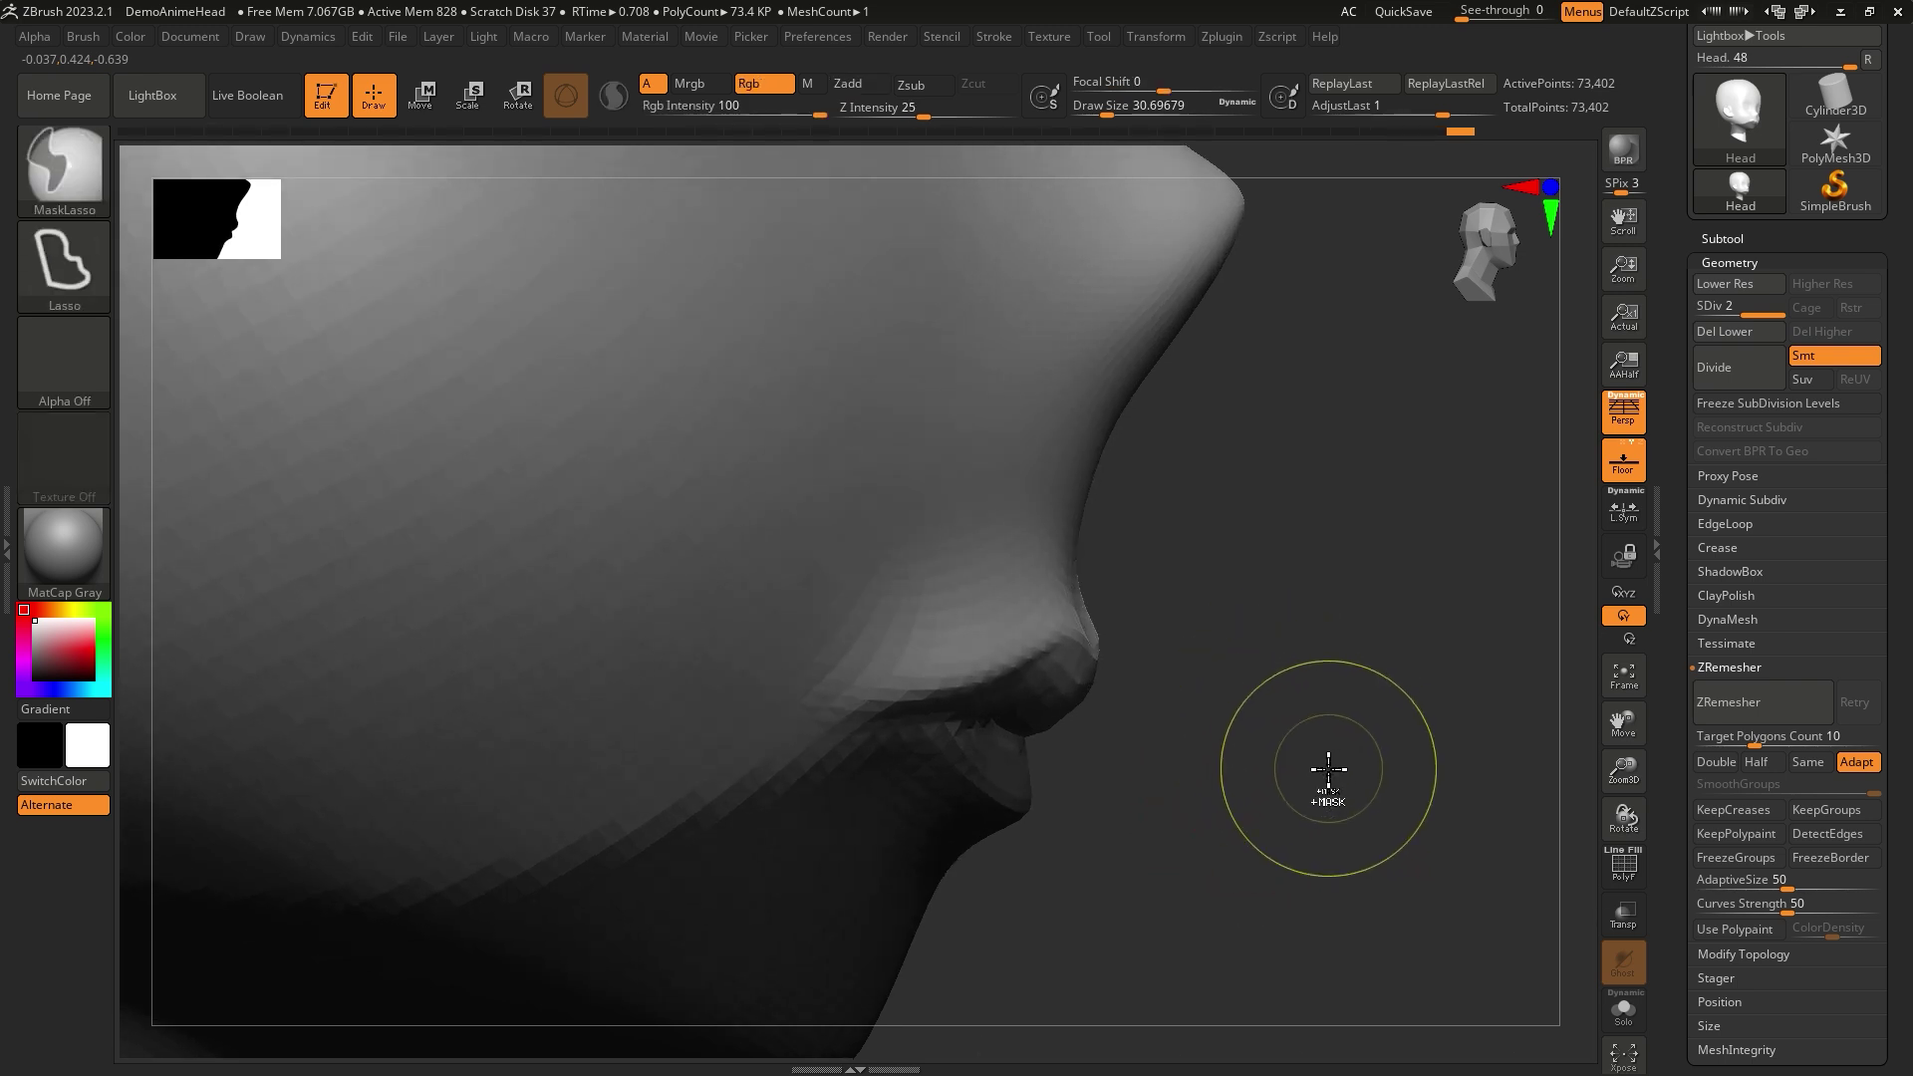
mouse_move(1319, 773)
mouse_down()
mouse_move(1226, 810)
mouse_move(1139, 749)
mouse_up()
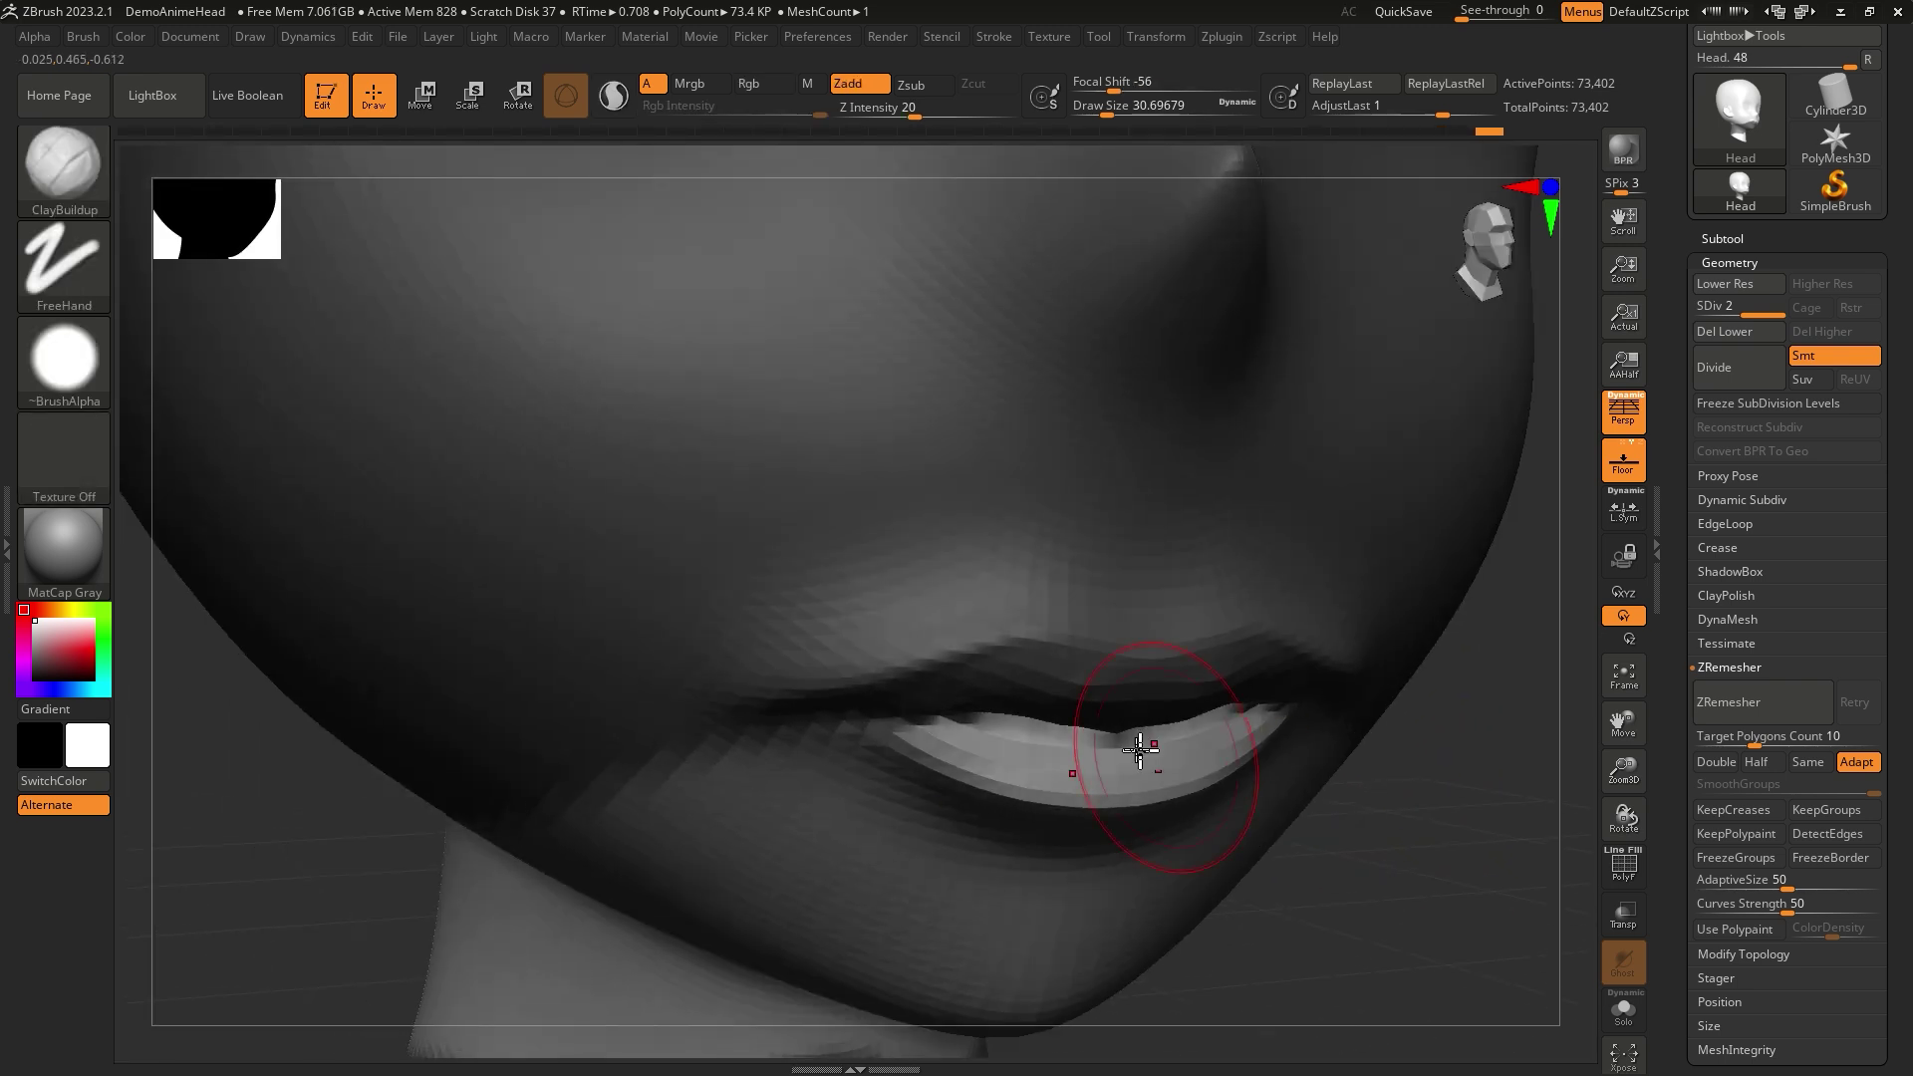
key(ctrl)
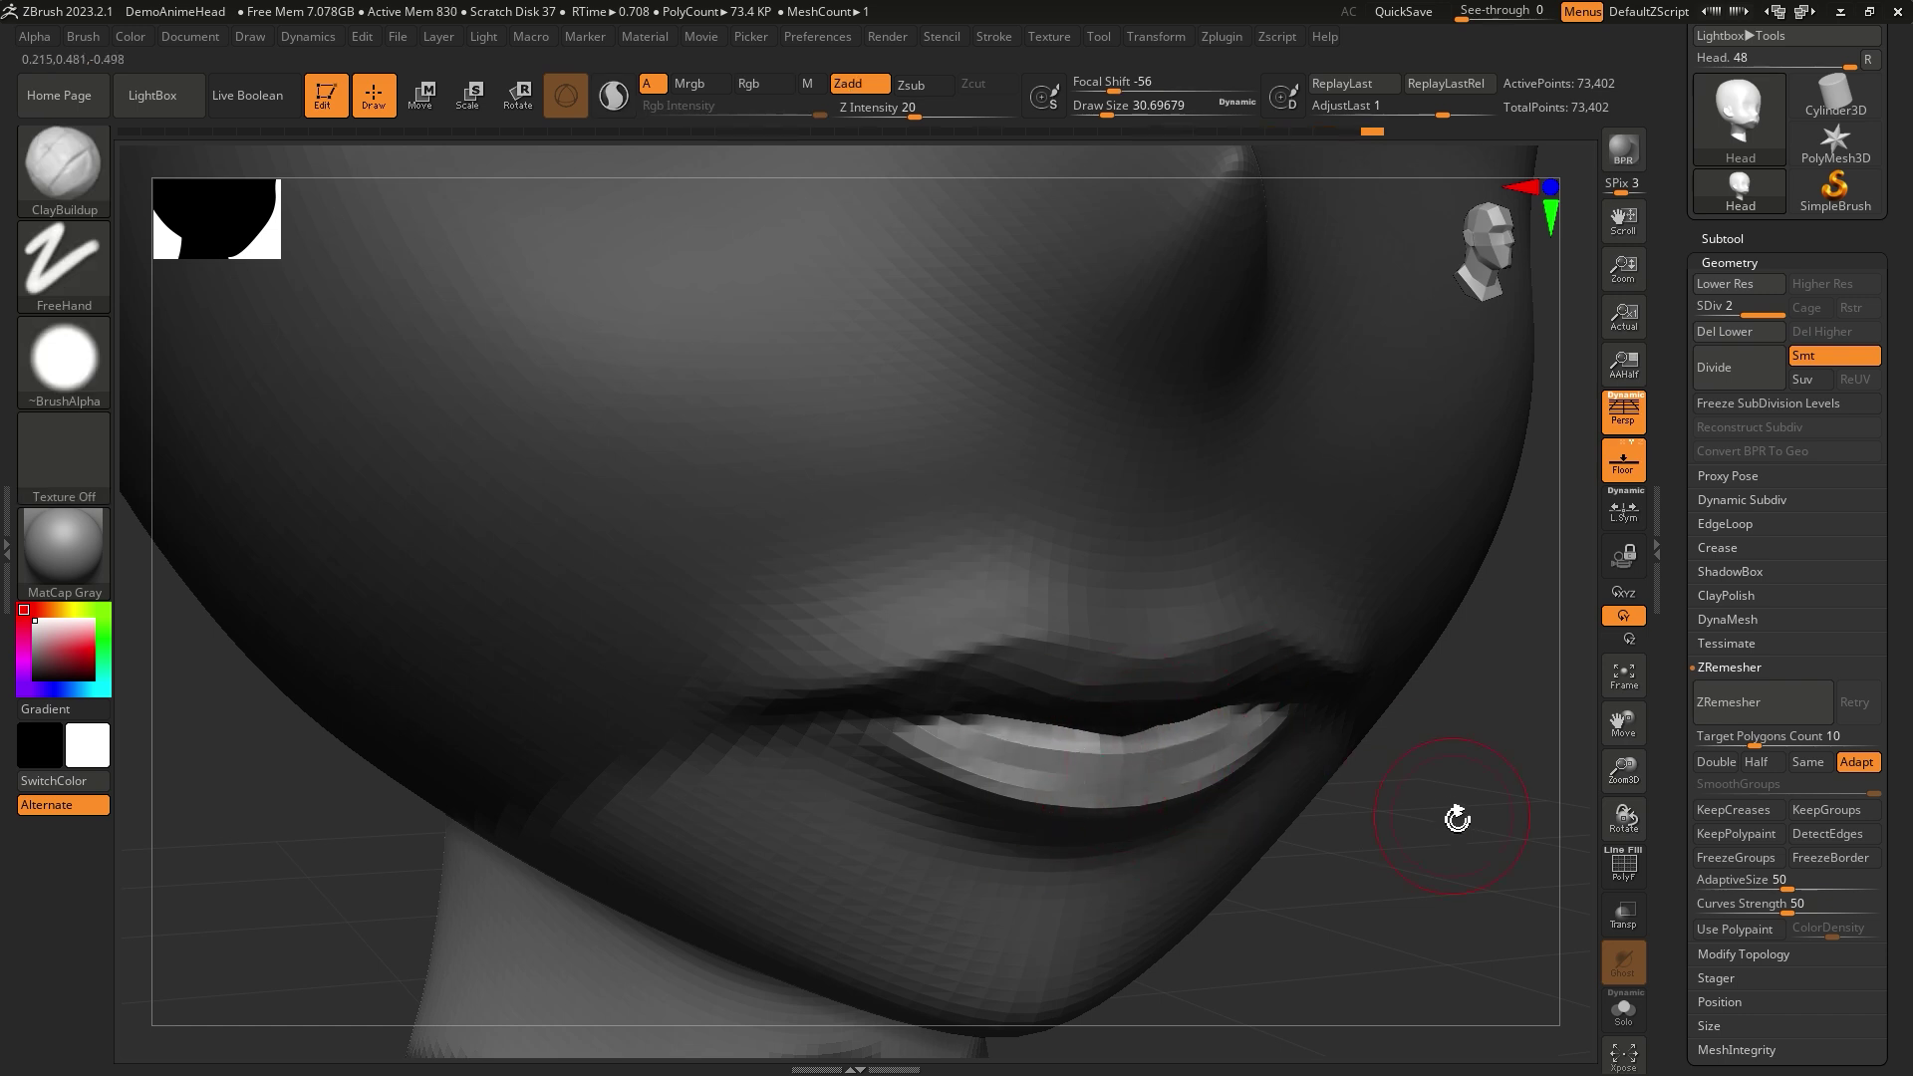
mouse_move(1457, 819)
mouse_down()
mouse_move(1233, 781)
mouse_move(1310, 777)
mouse_up()
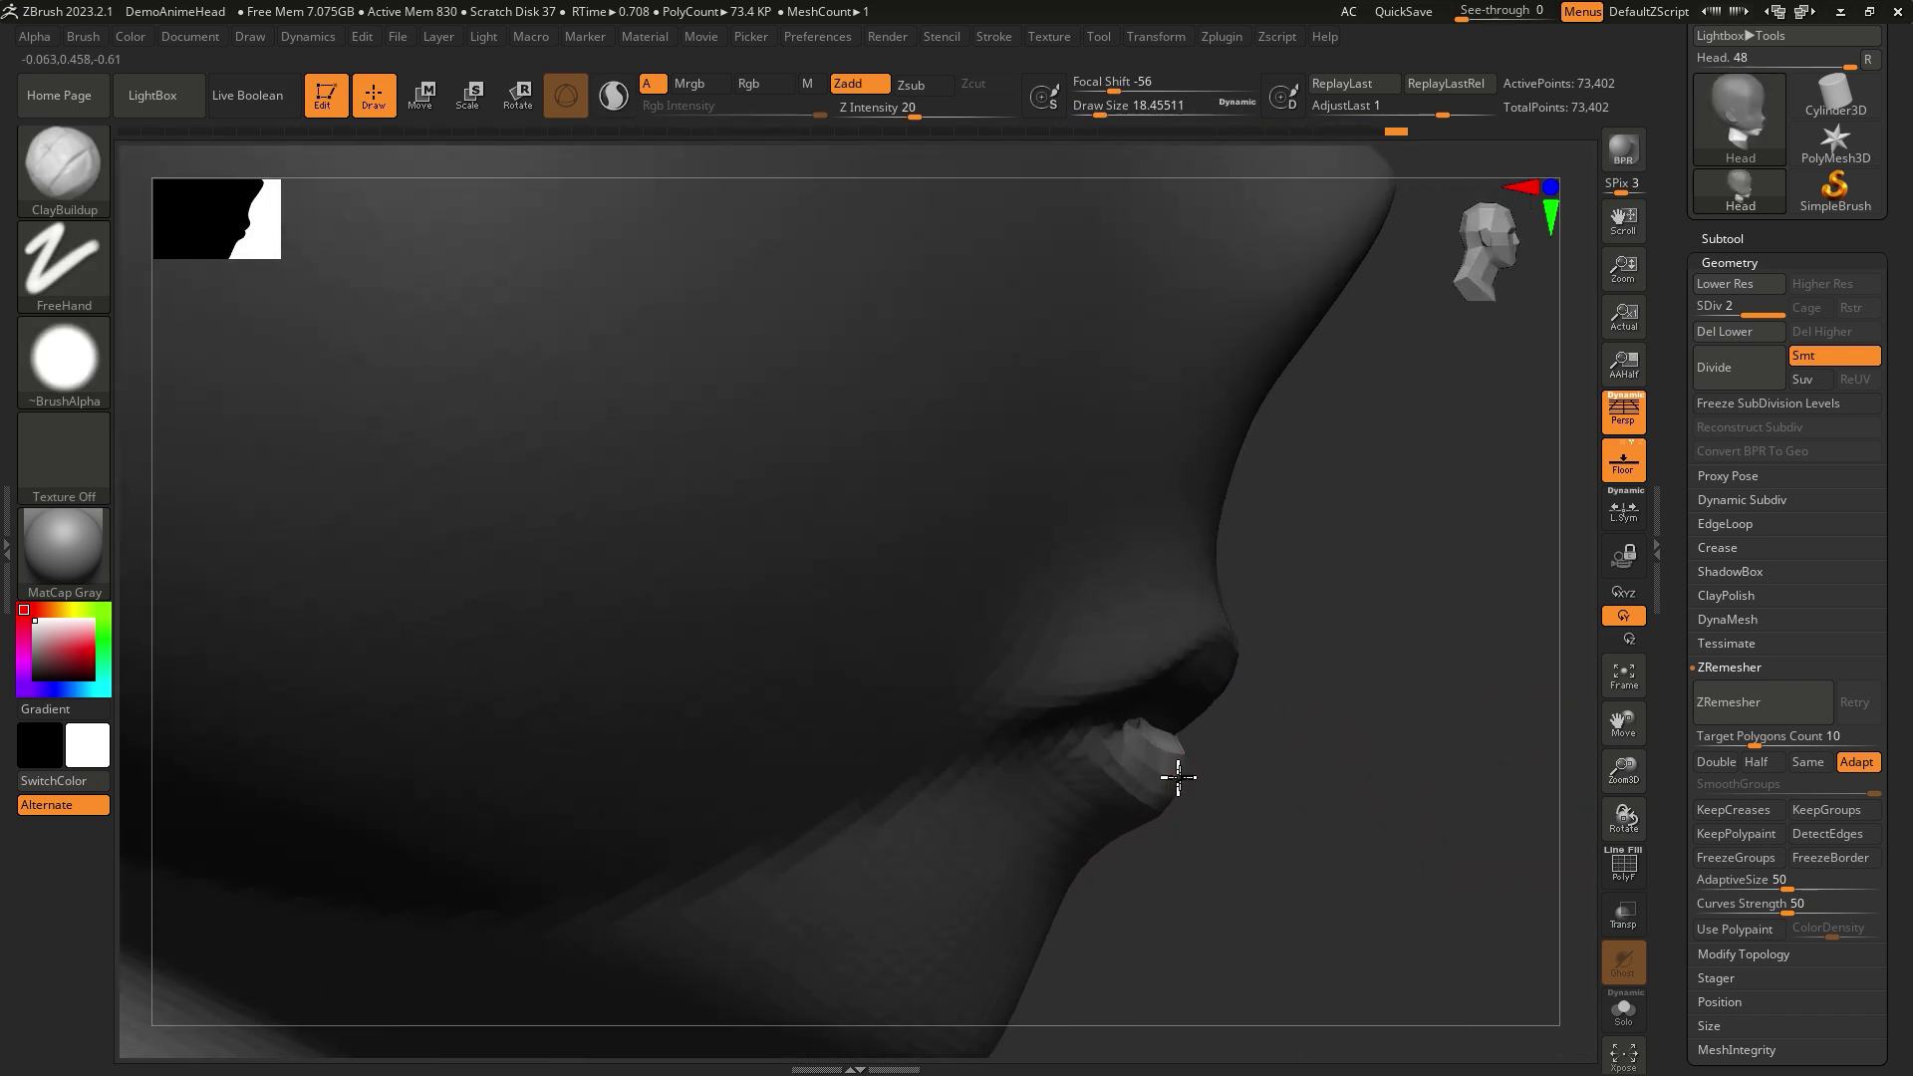
mouse_move(1178, 776)
mouse_down()
mouse_move(1350, 769)
mouse_move(1558, 717)
mouse_move(1255, 828)
mouse_up()
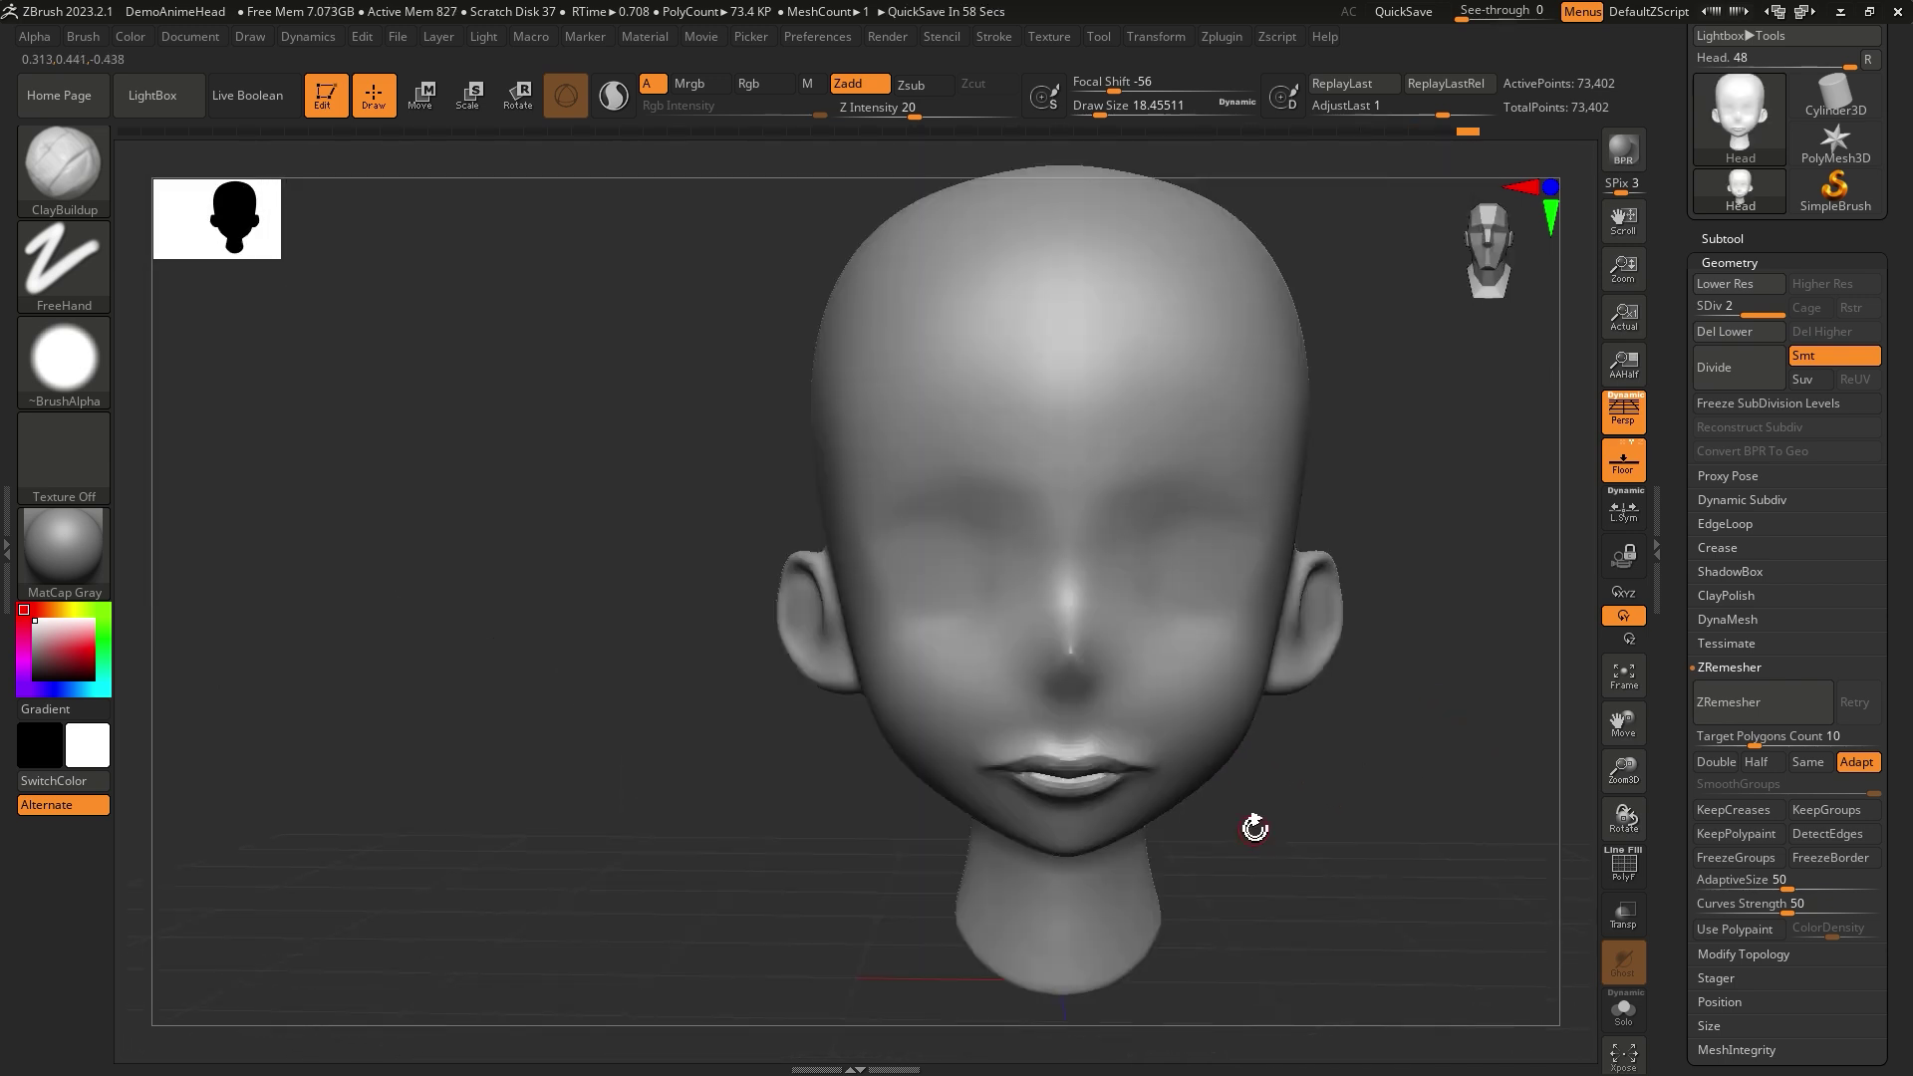
- Switch to the Move brush, sizing it to about 120, then smaller for the lips
alt+drag(1315, 810, 1250, 783)
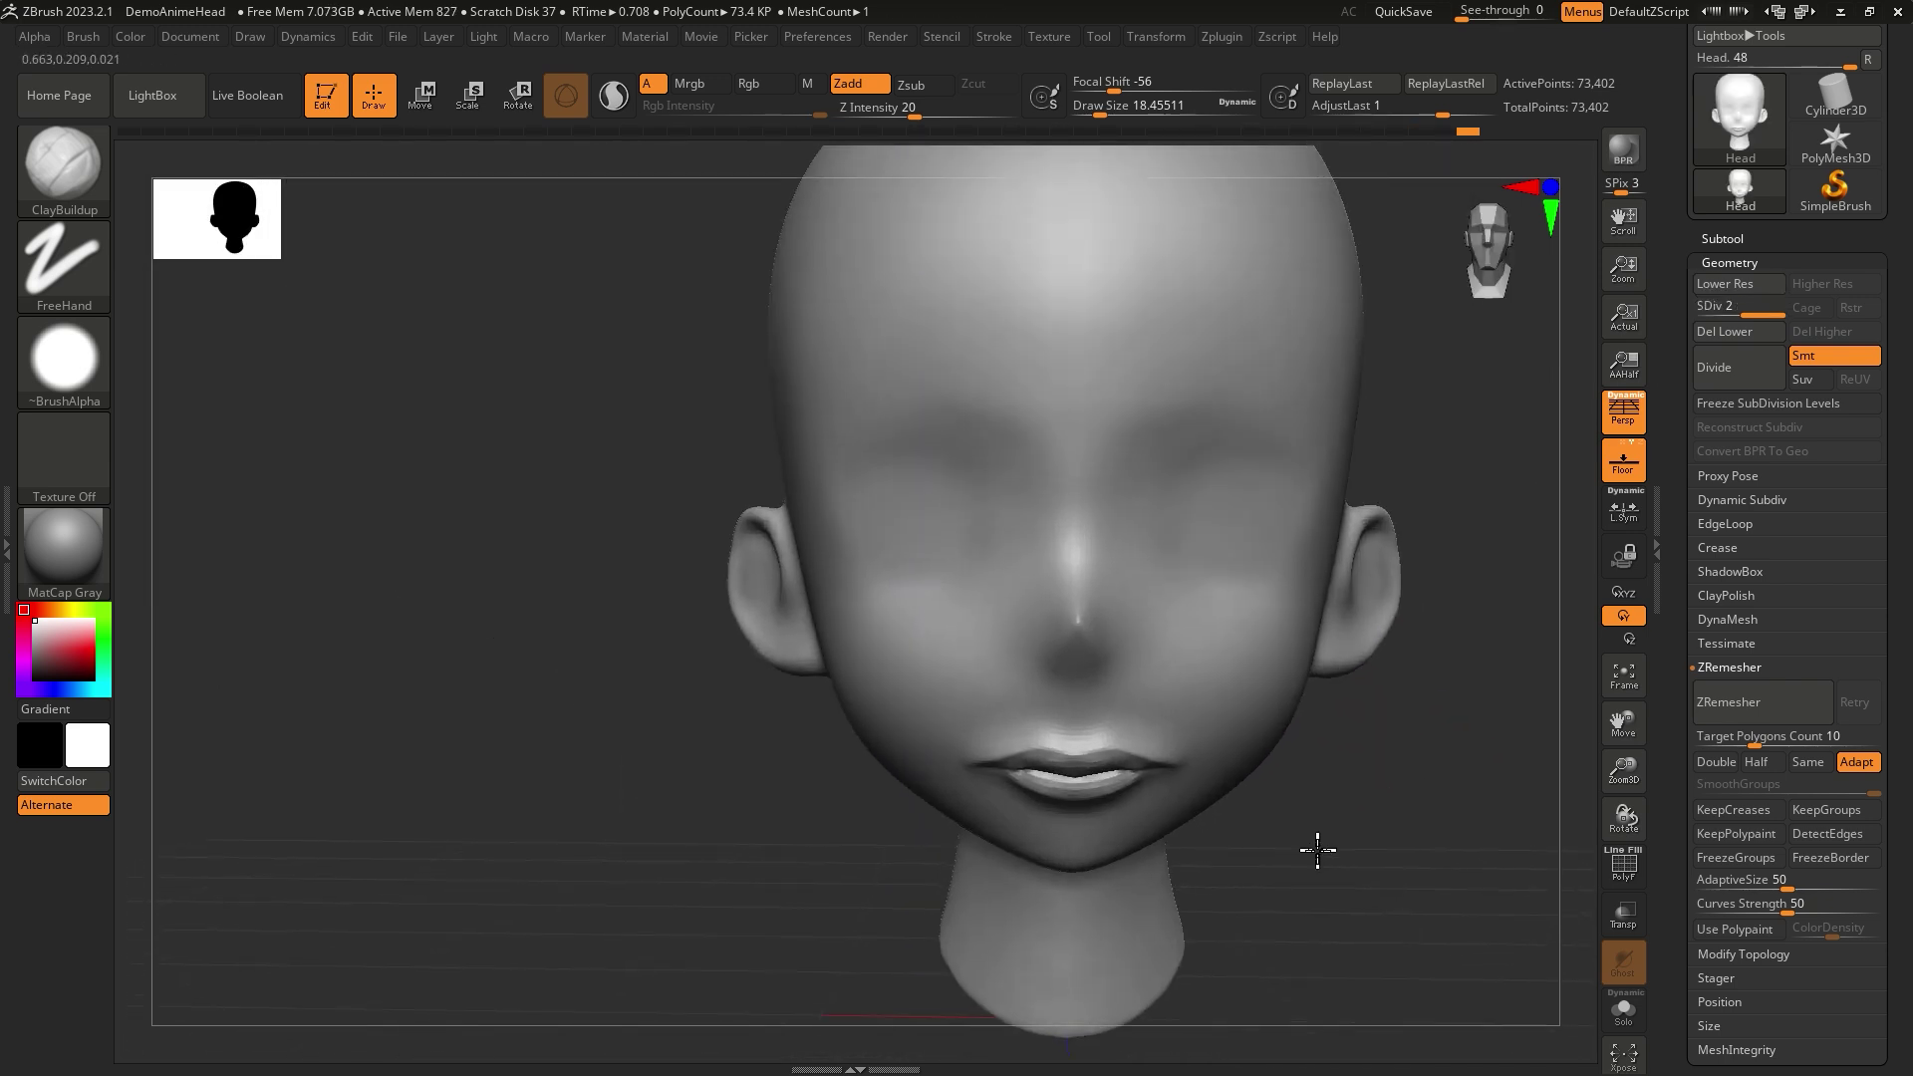
key(b)
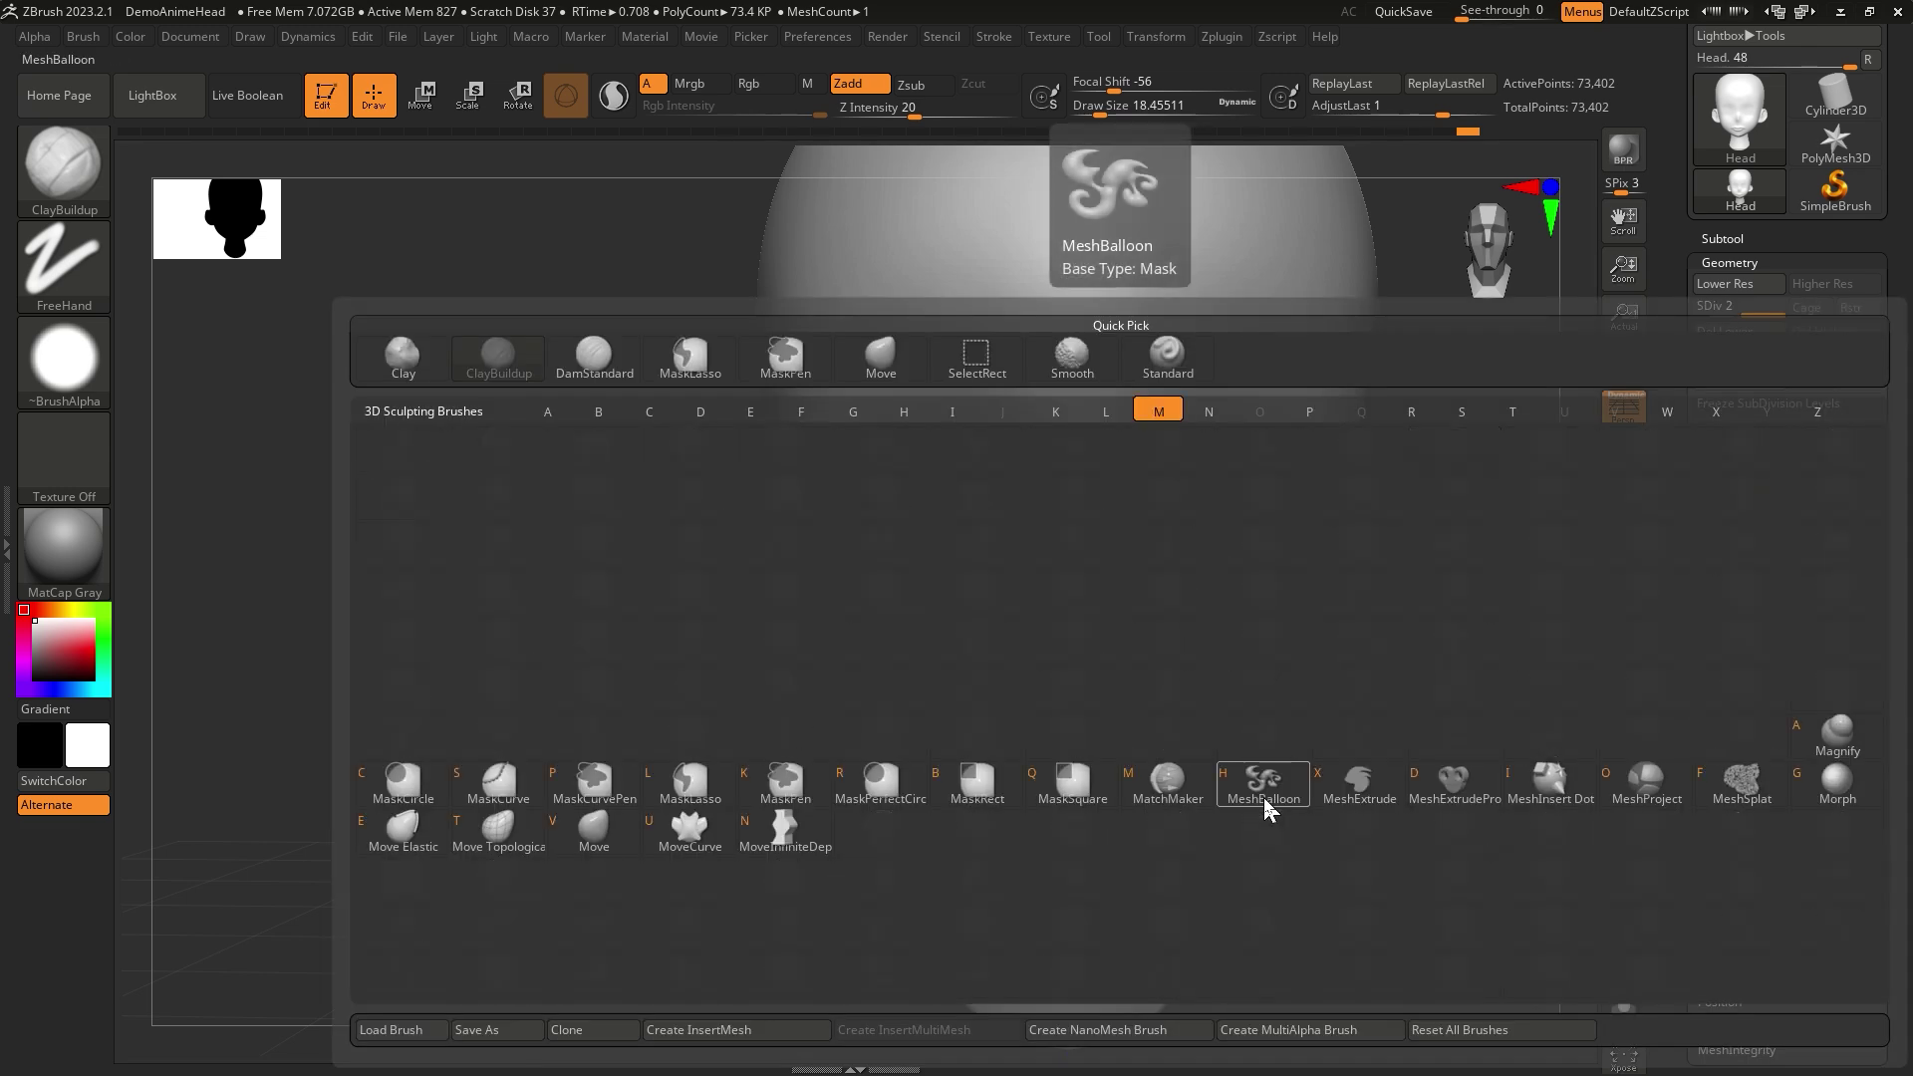
key(m)
key(v)
key(s)
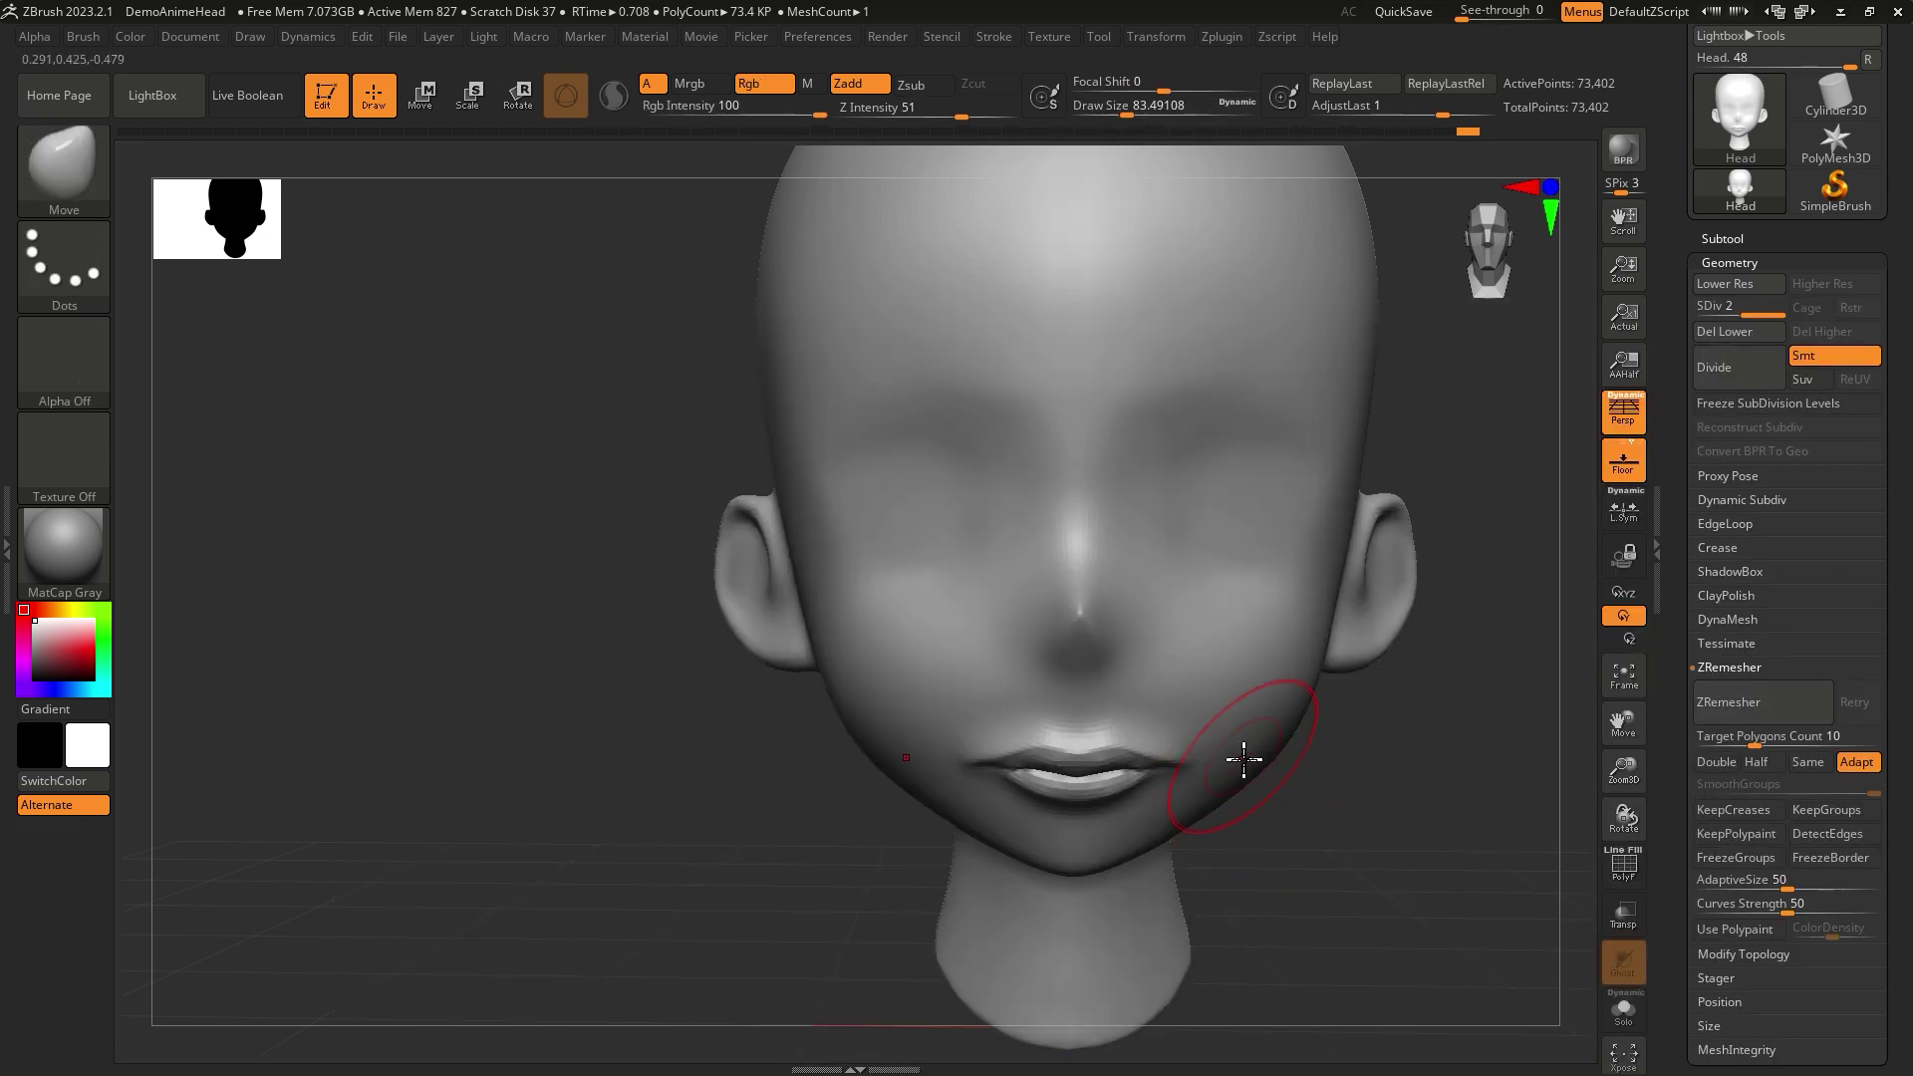
key(s)
drag(1248, 777, 1257, 777)
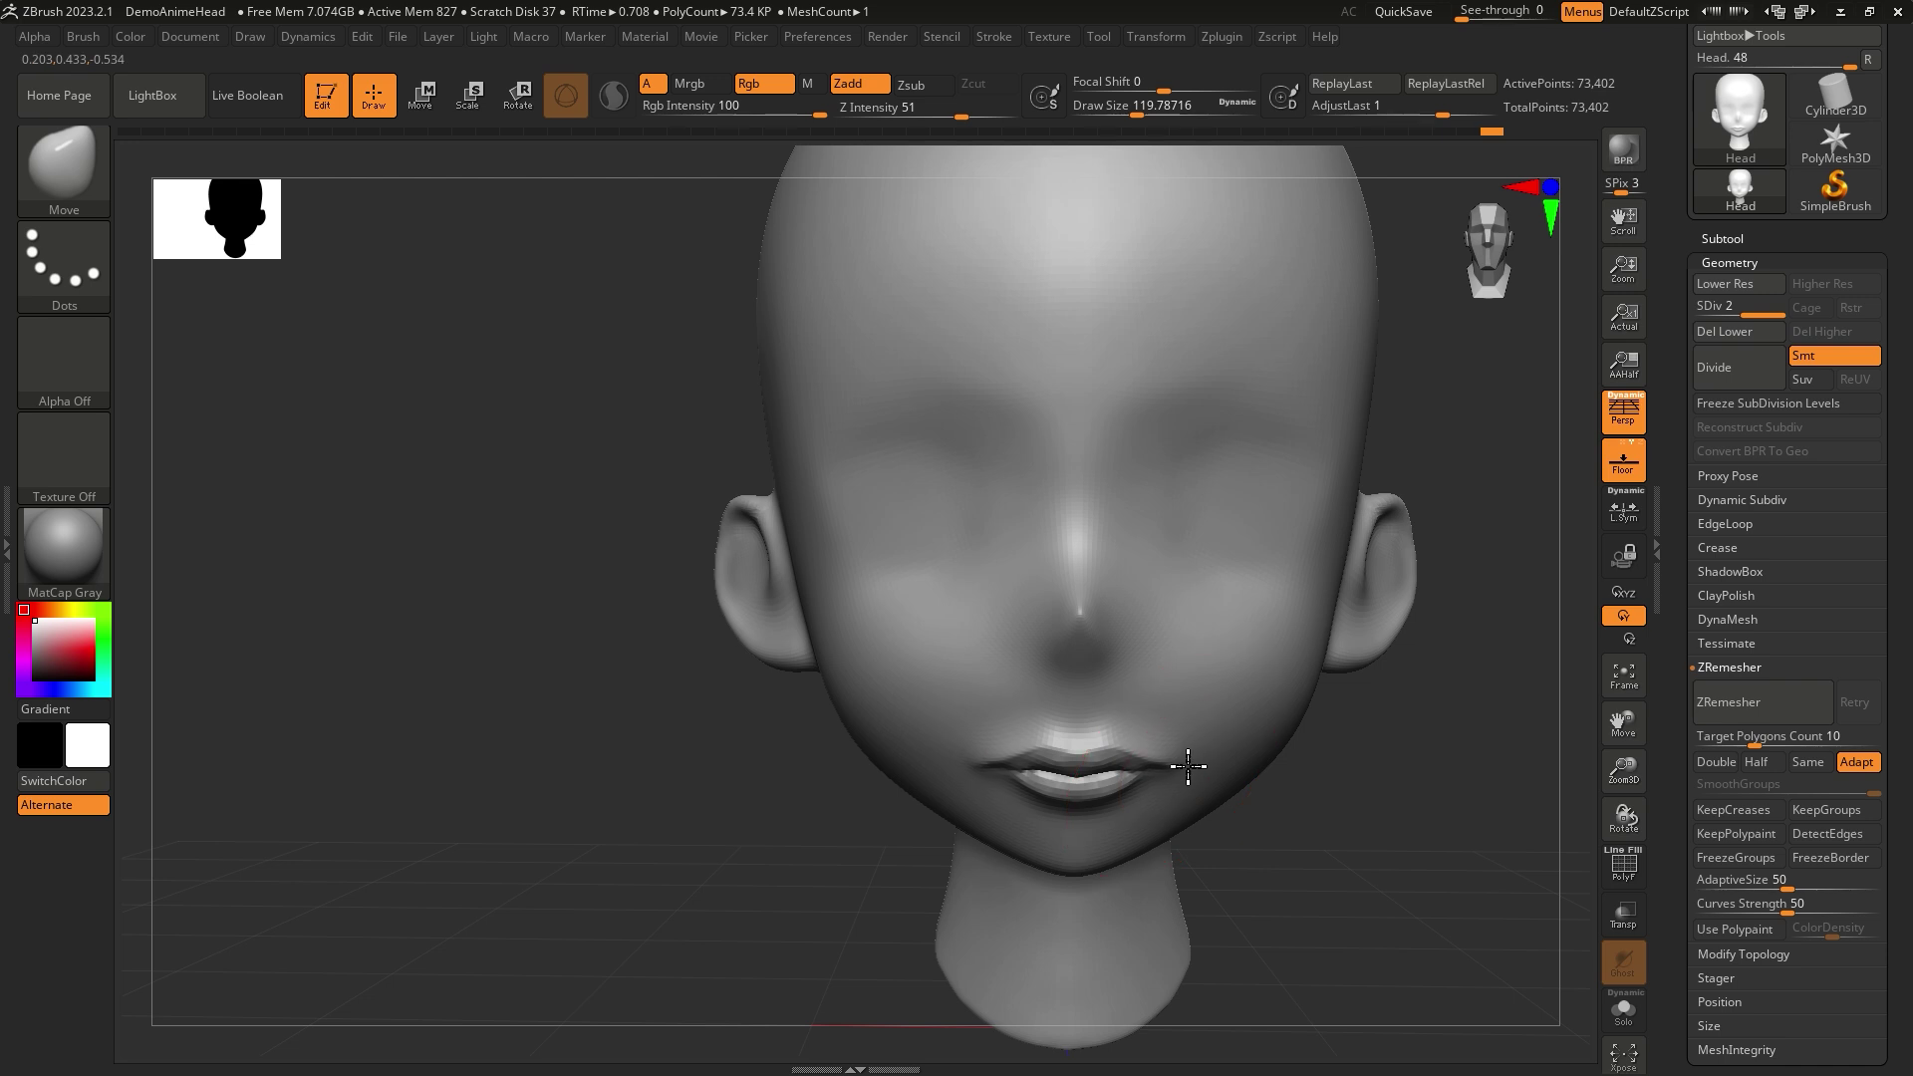
key(s)
drag(1130, 723, 1101, 740)
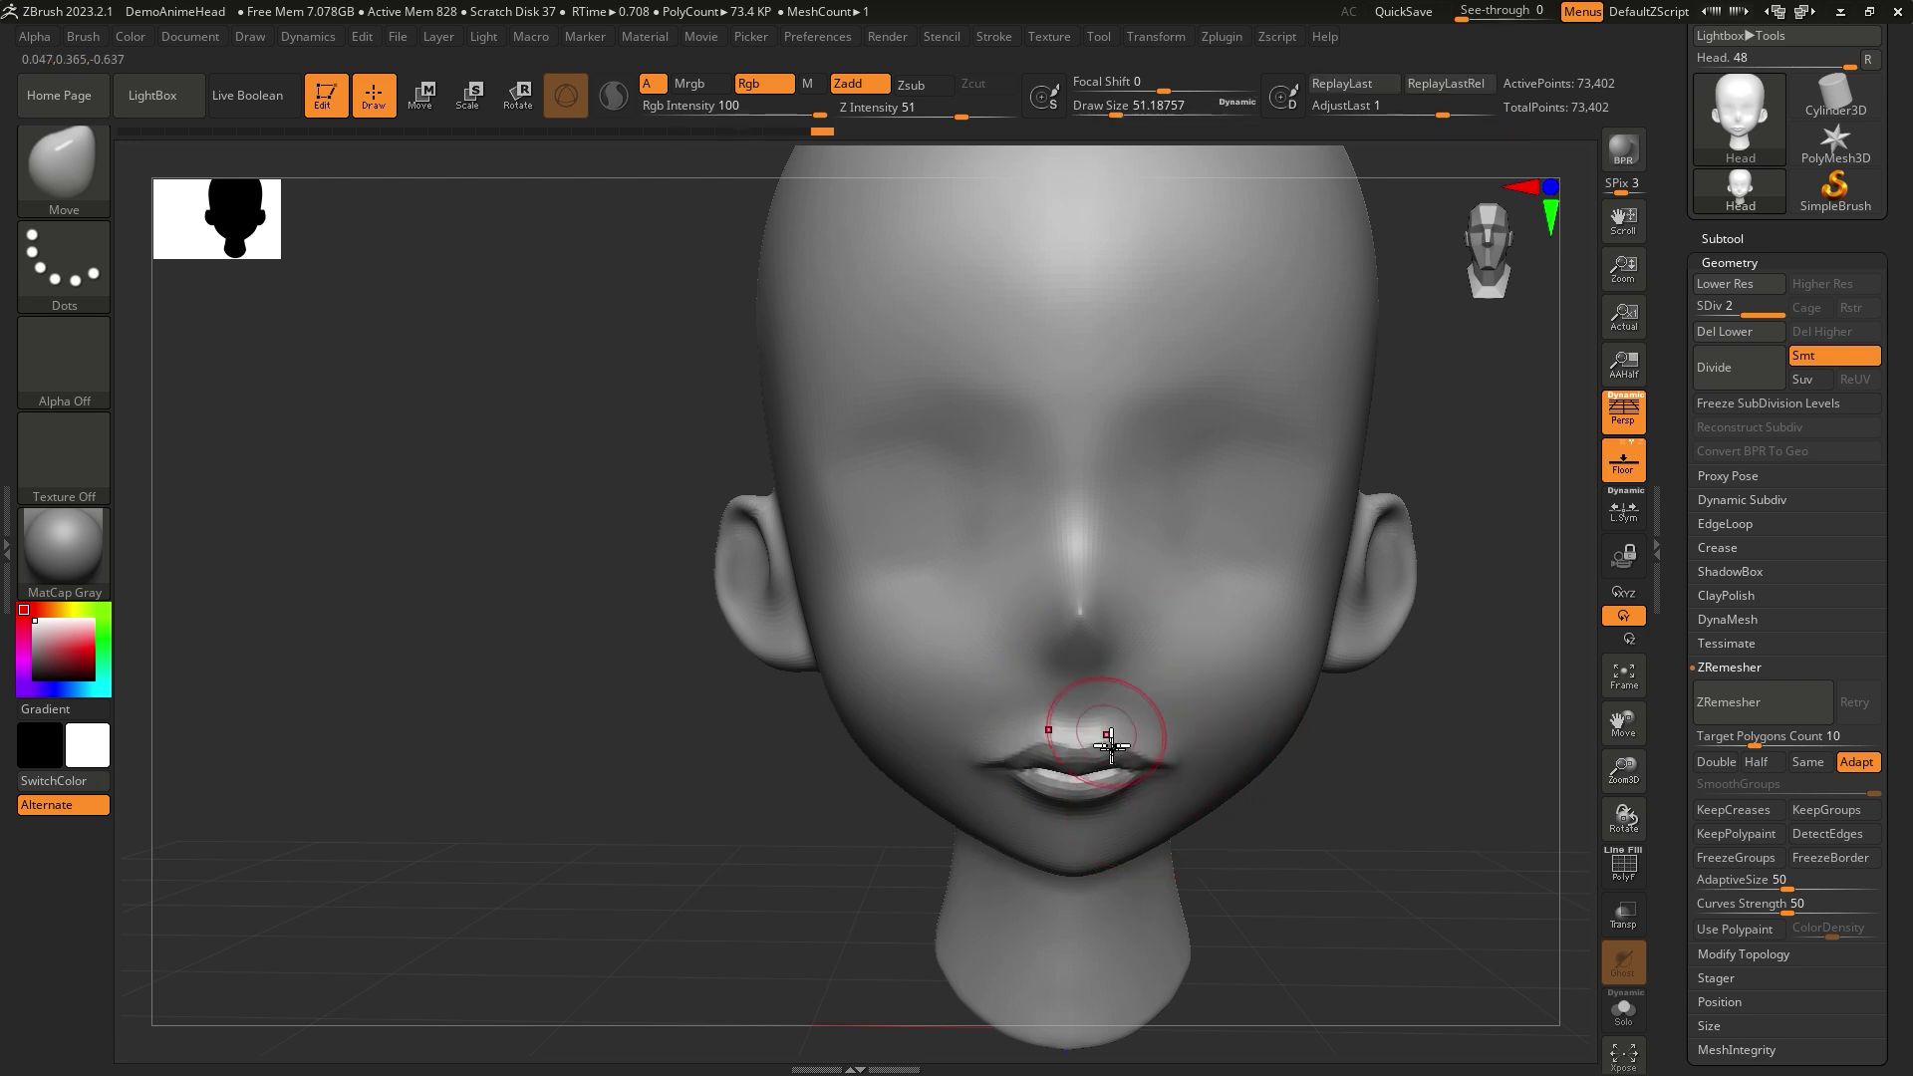
- Pull the upper lip into a fuller curve, then frame the head and view it sideways
ctrl+right_drag(1355, 858, 1283, 811)
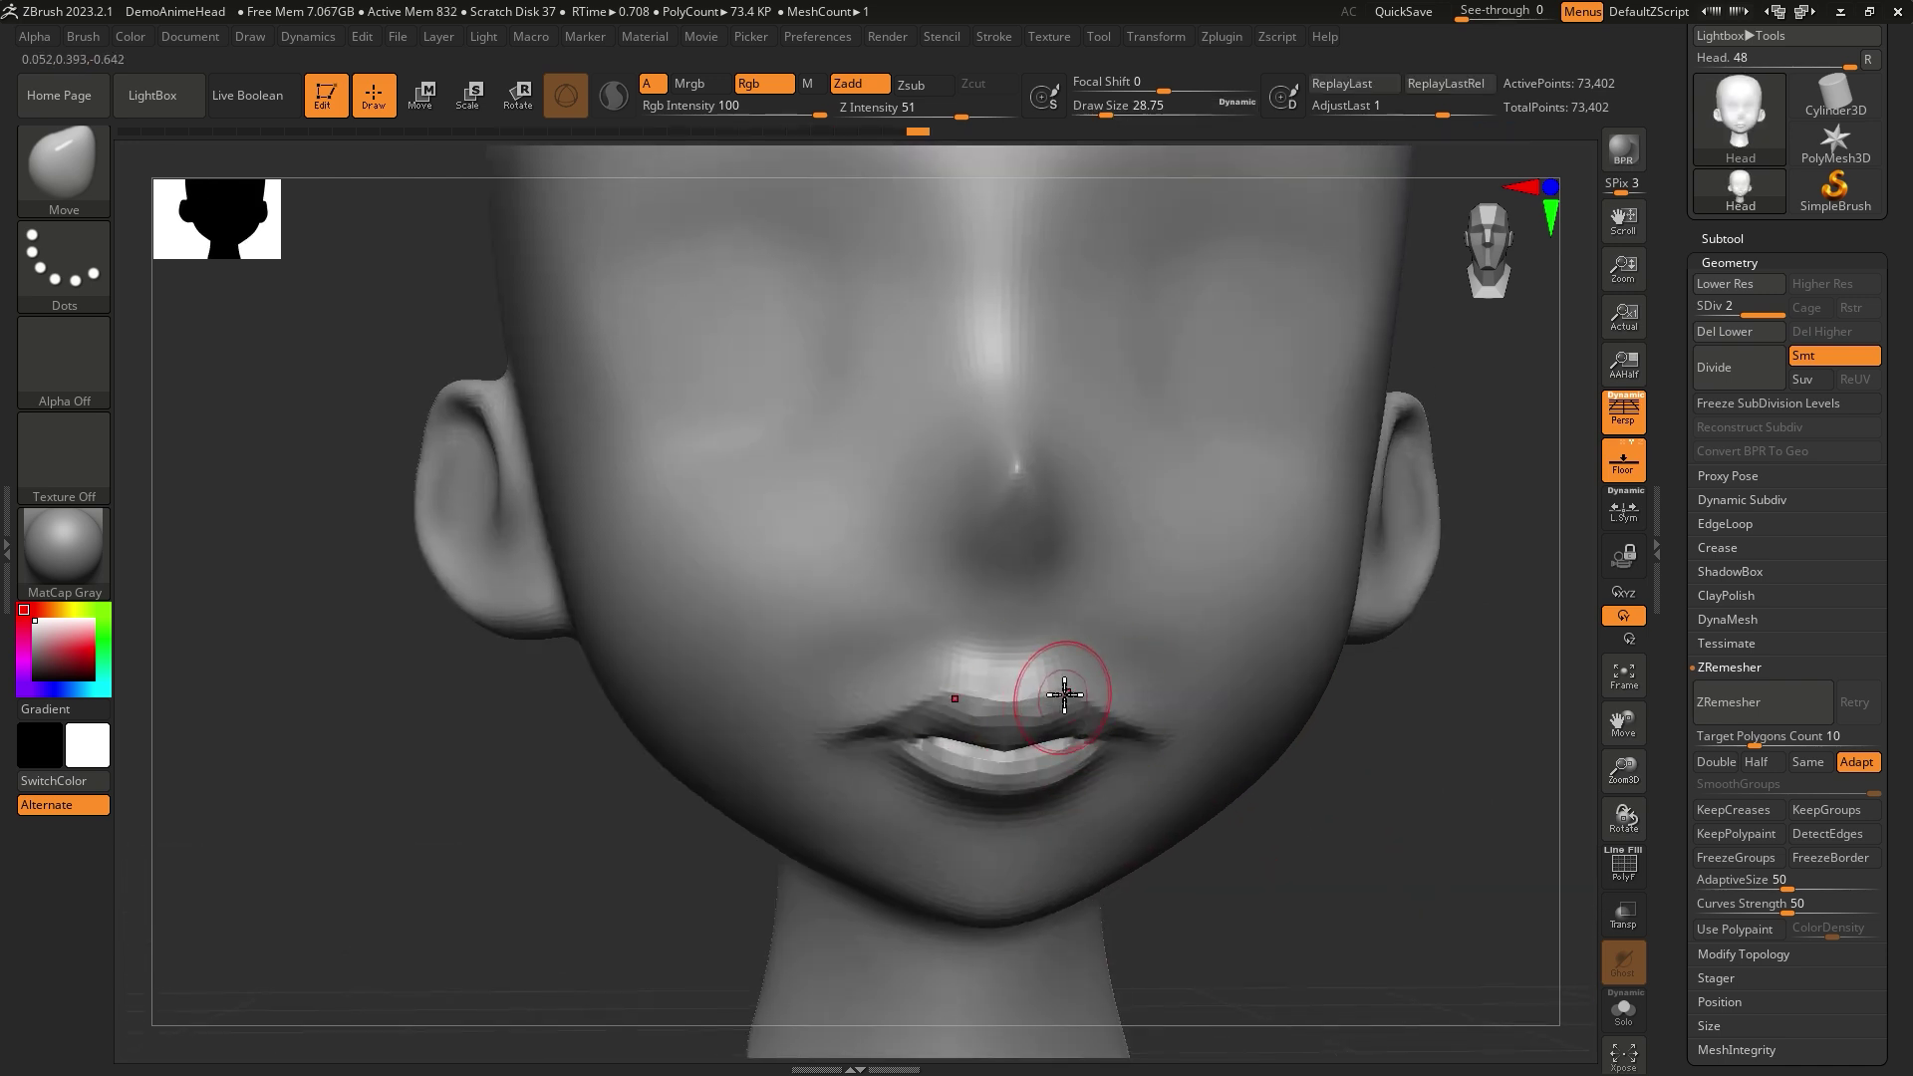
drag(1092, 707, 1095, 707)
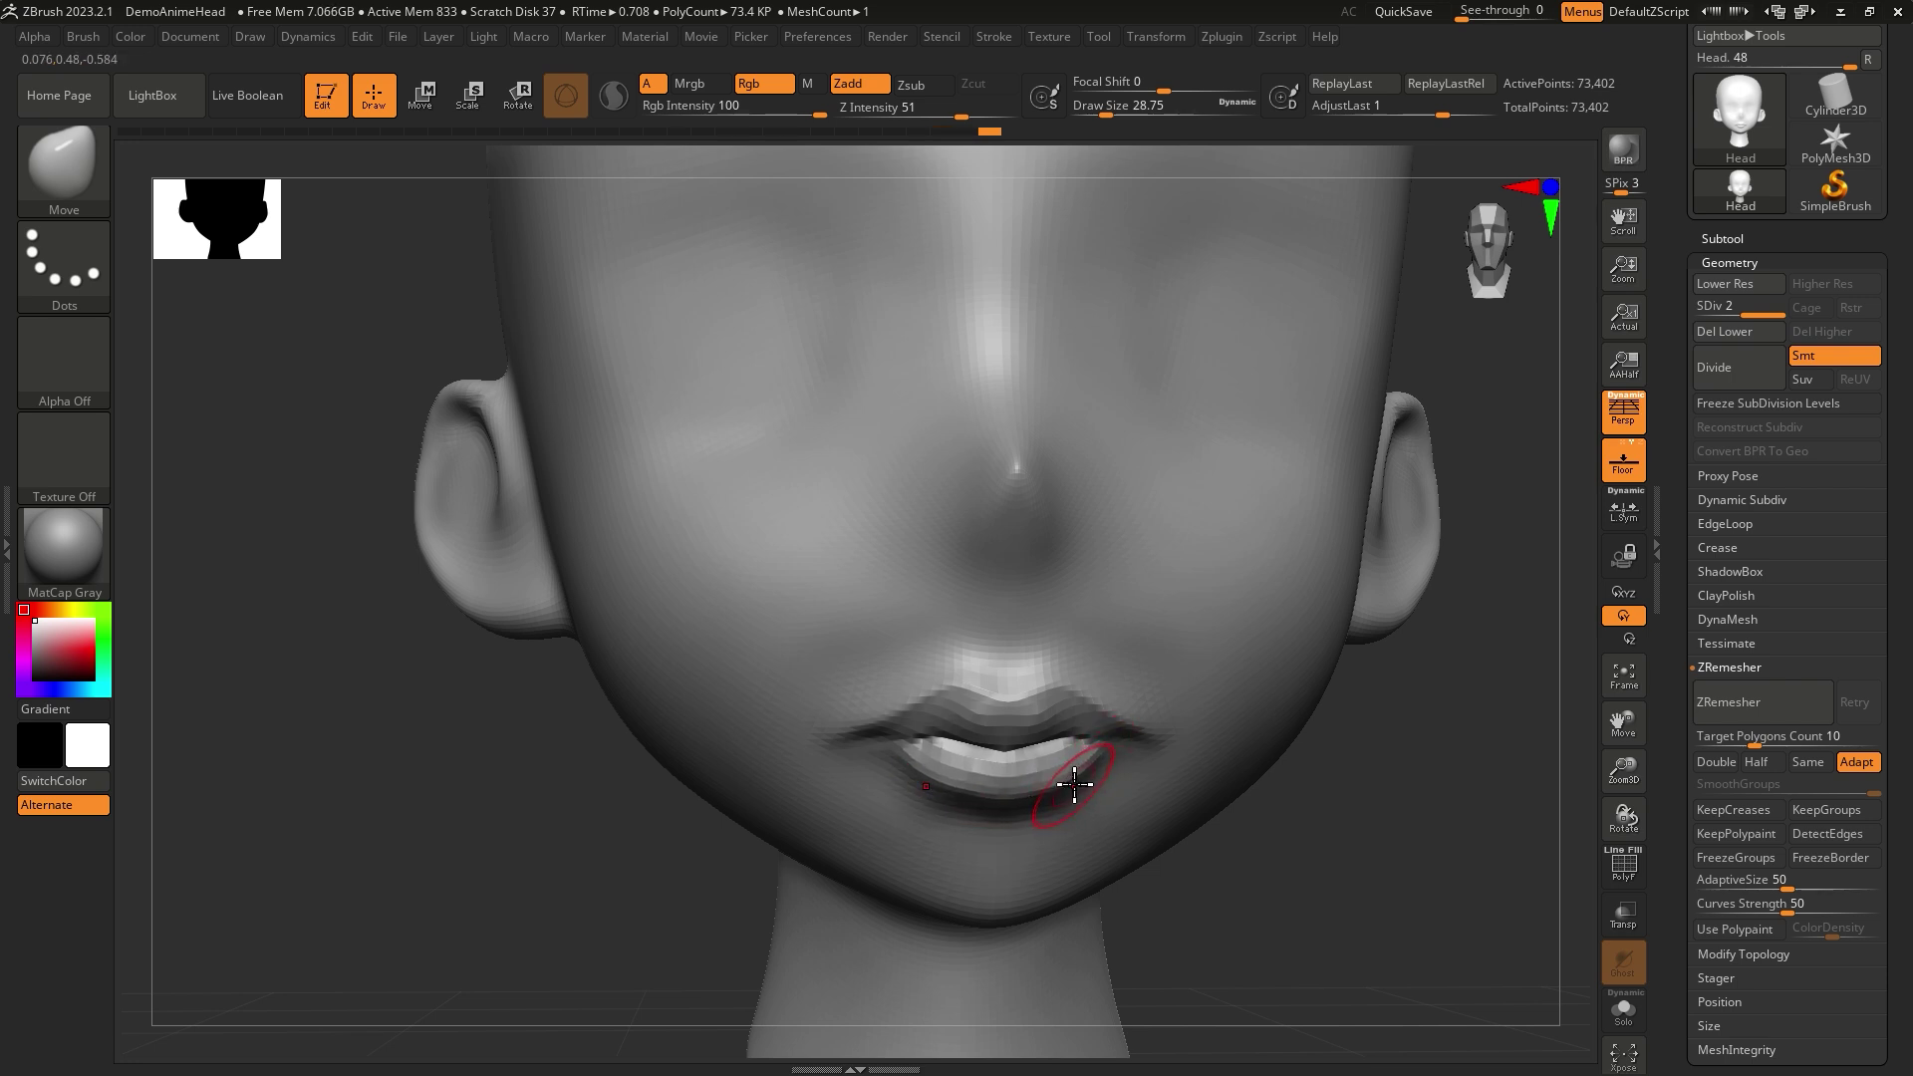
key(f)
mouse_move(1376, 832)
right_down()
mouse_move(1338, 842)
mouse_move(1342, 865)
mouse_move(1180, 695)
right_up()
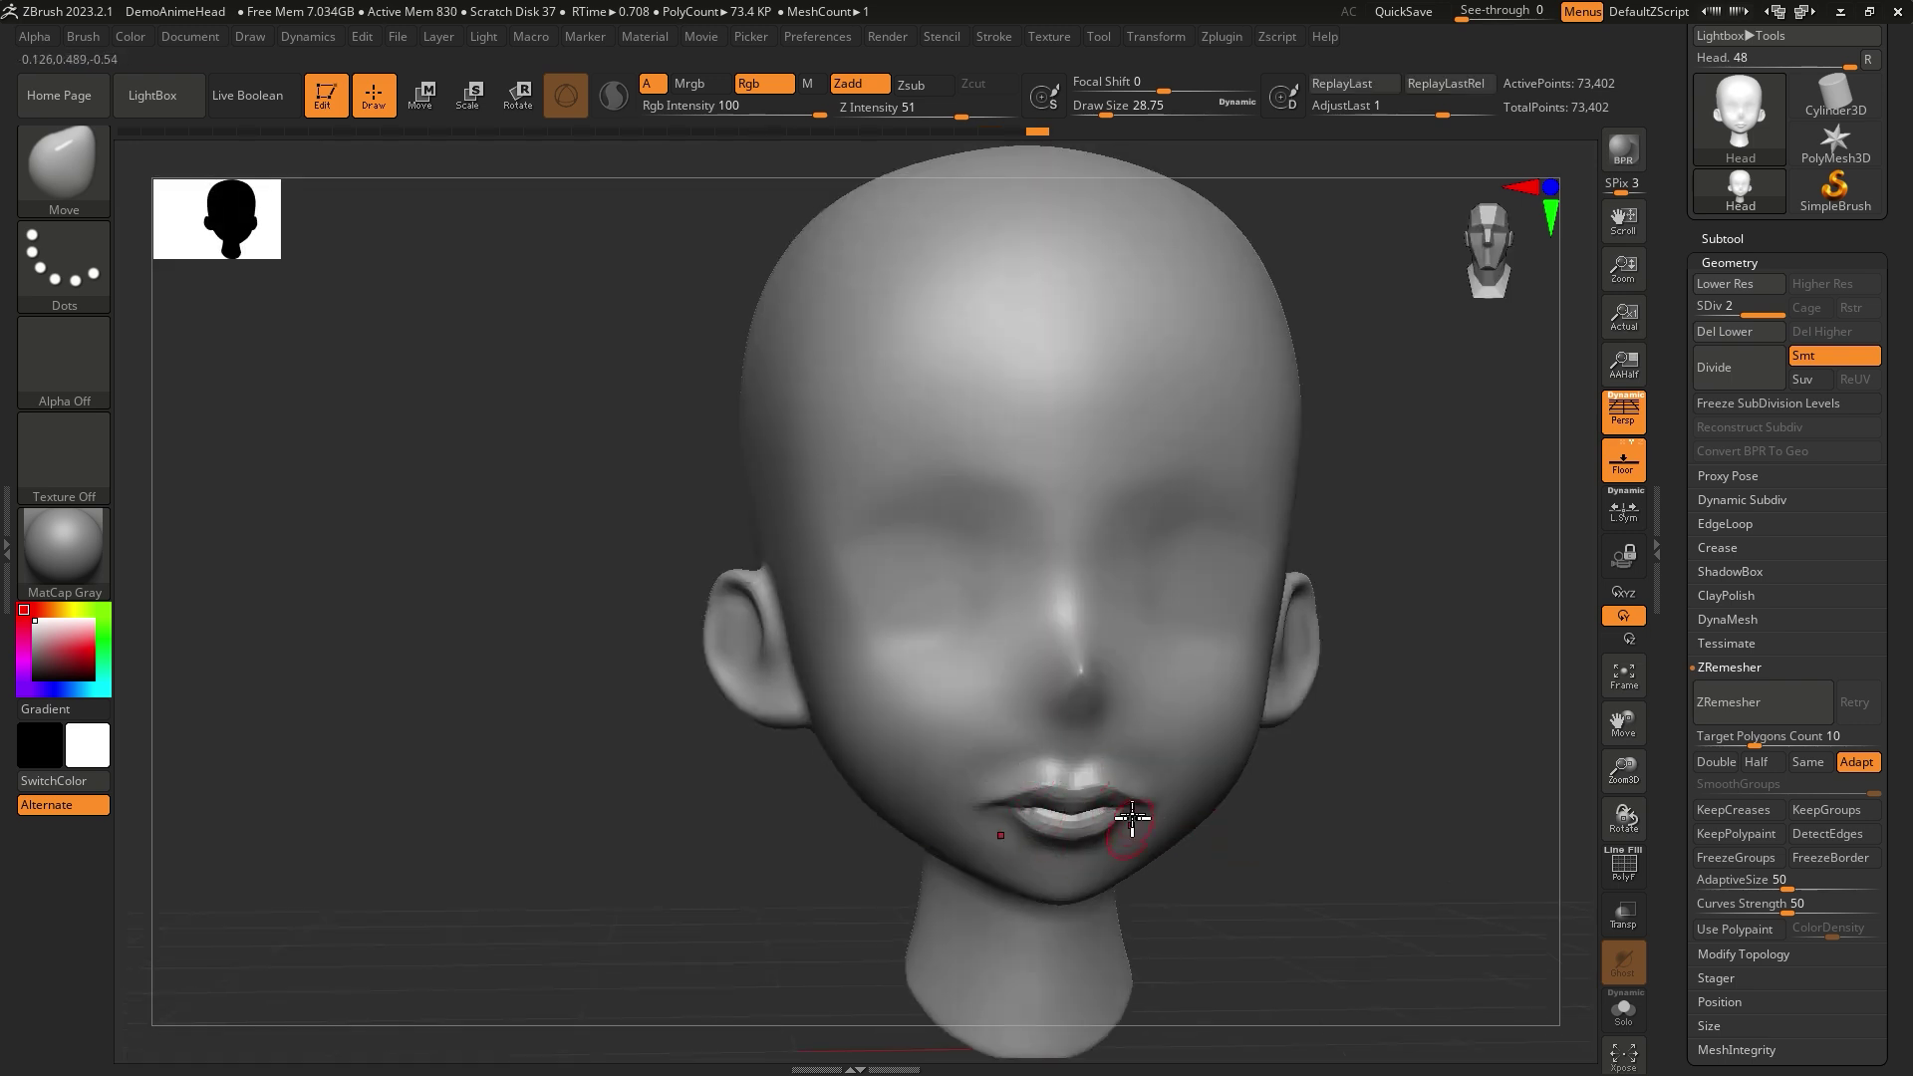
- Drop to SDiv 1, enlarge the brush to about 149, then return to SDiv 2
drag(1278, 802, 1350, 859)
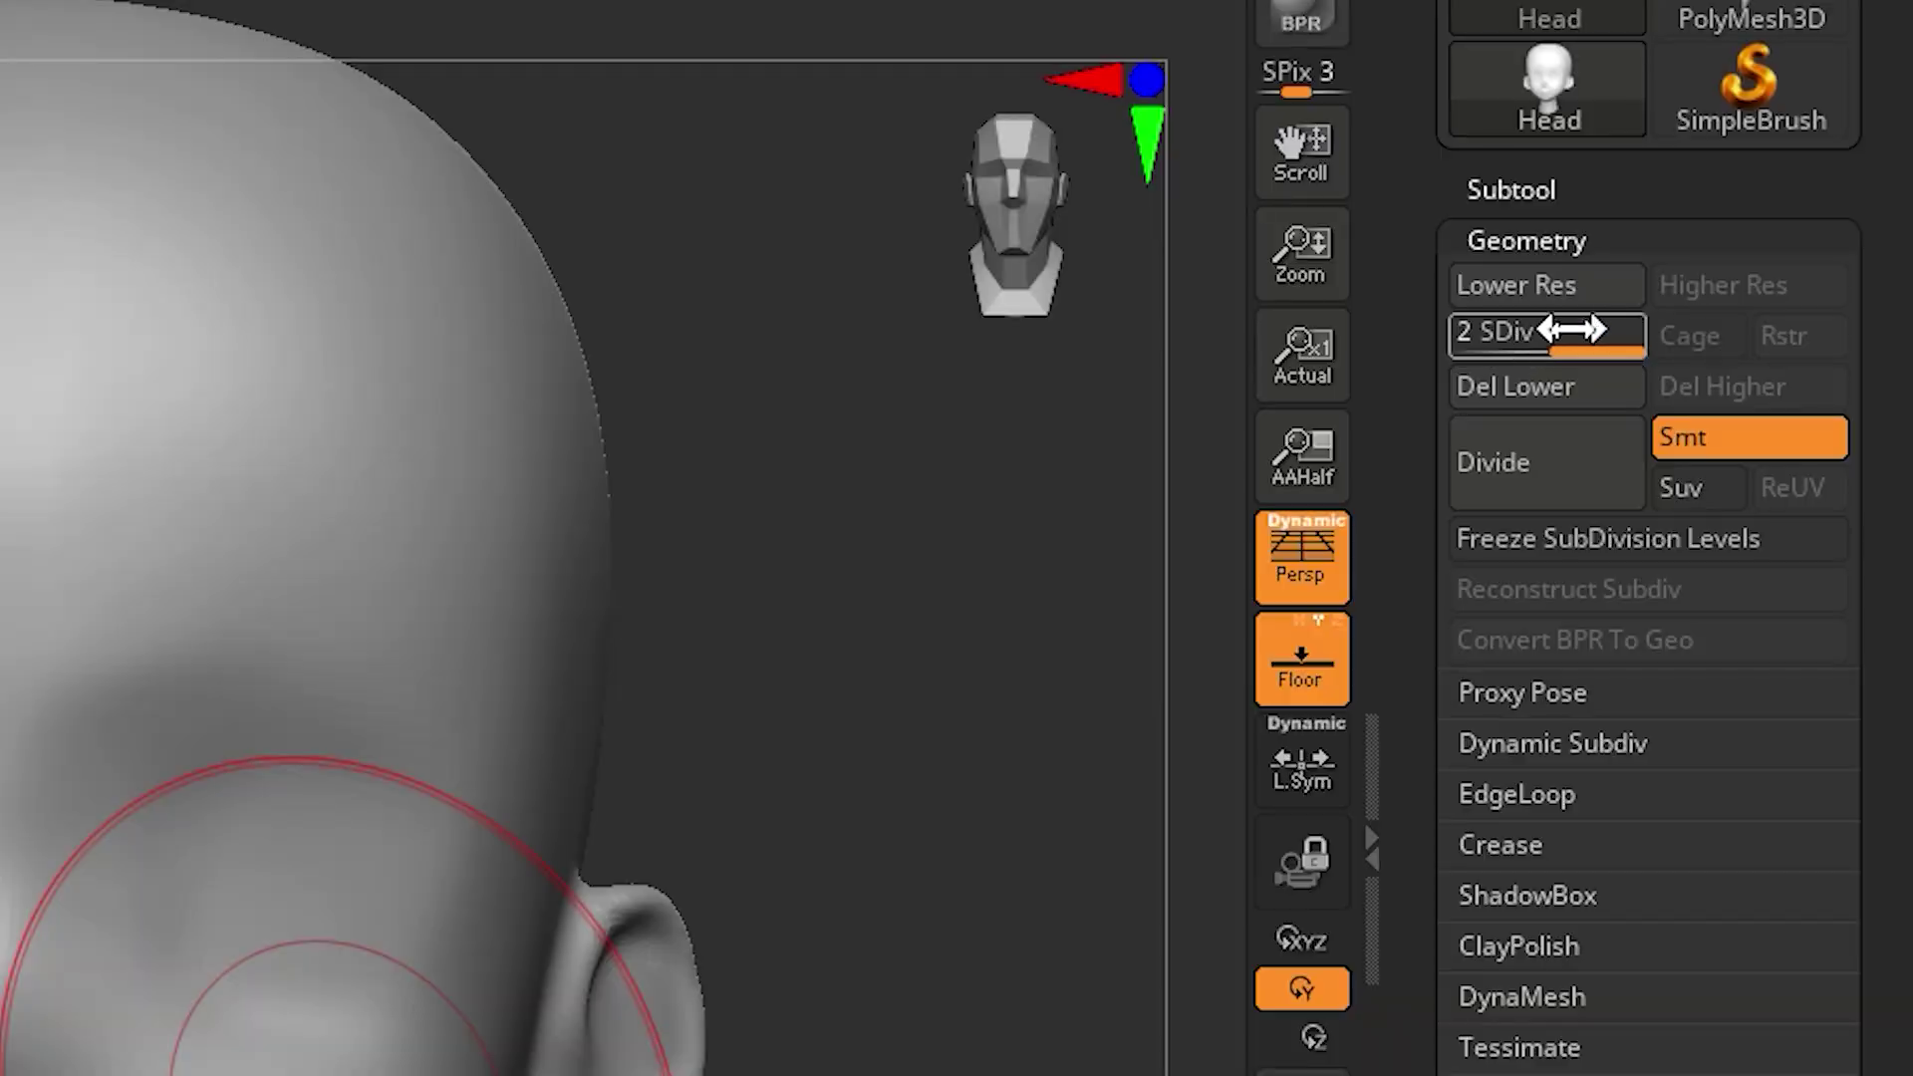
drag(1744, 306, 1695, 308)
key(s)
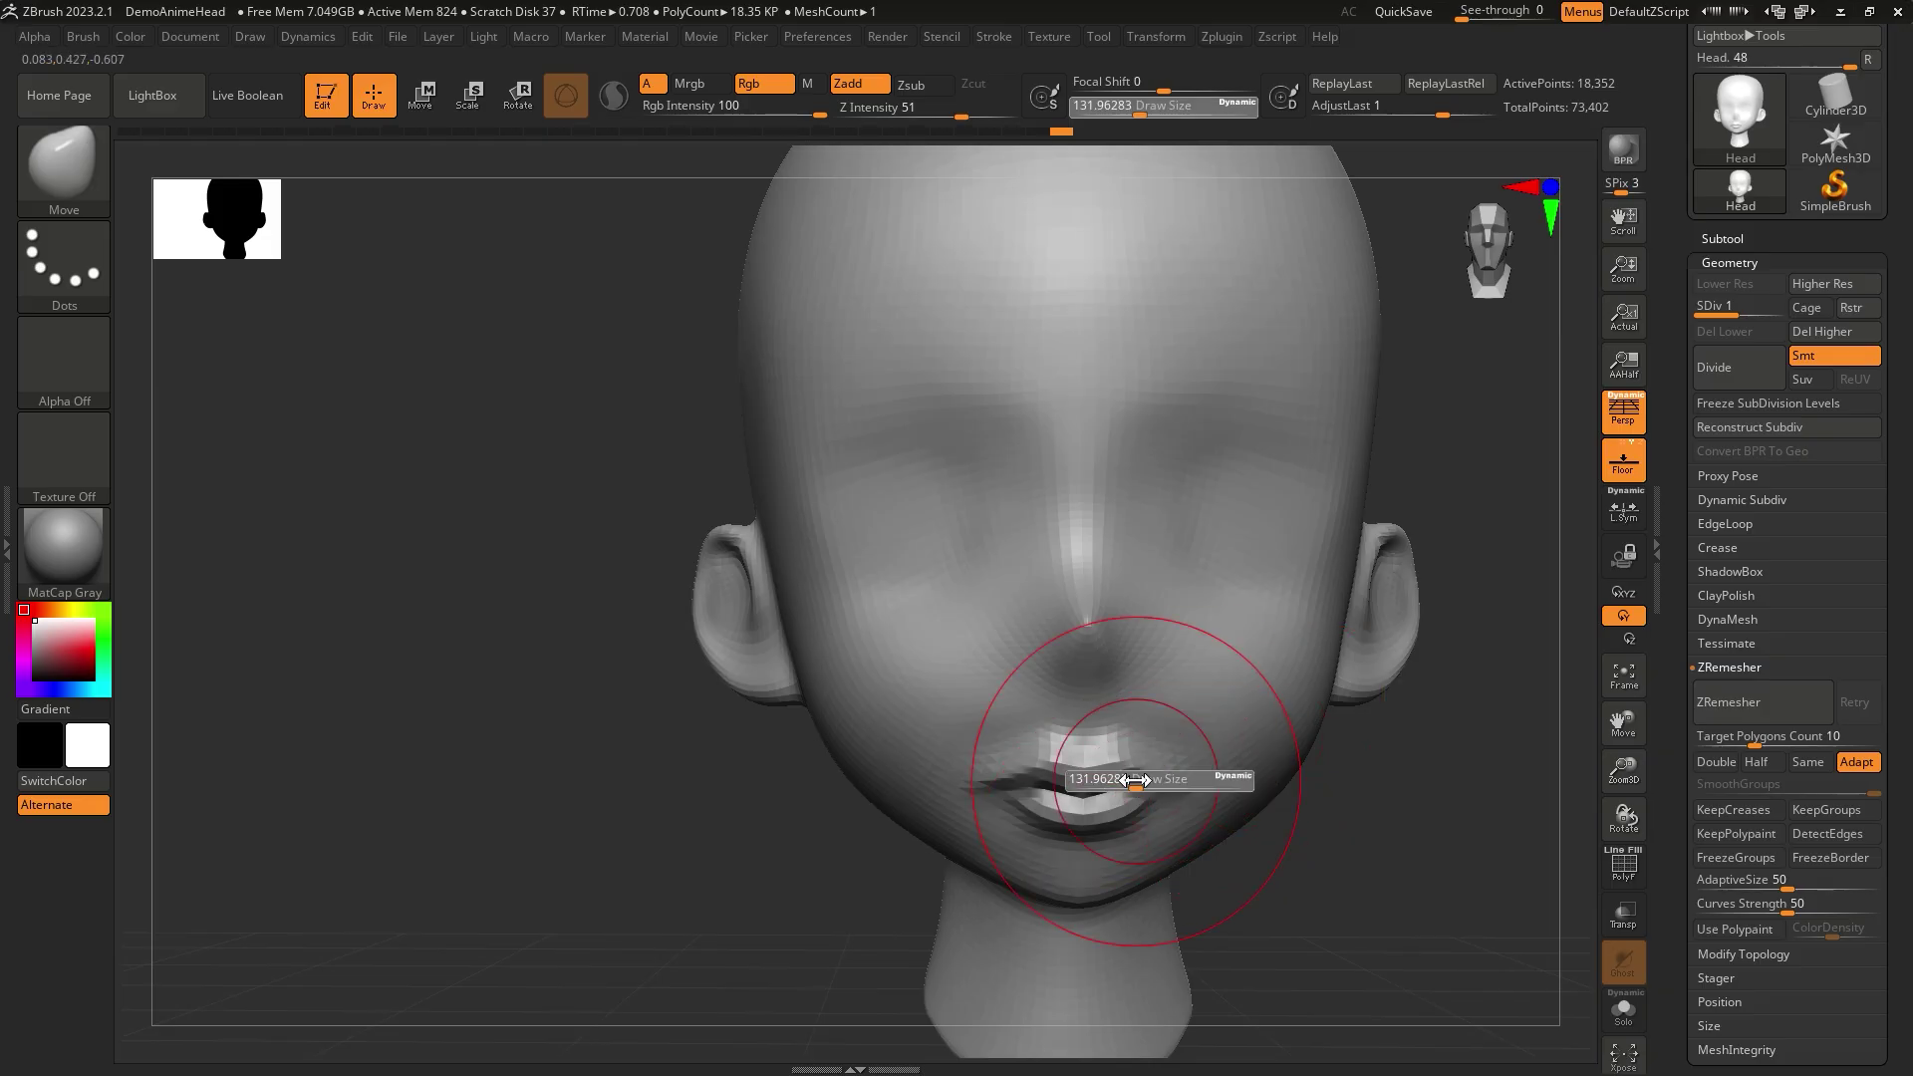
drag(1155, 779, 1136, 783)
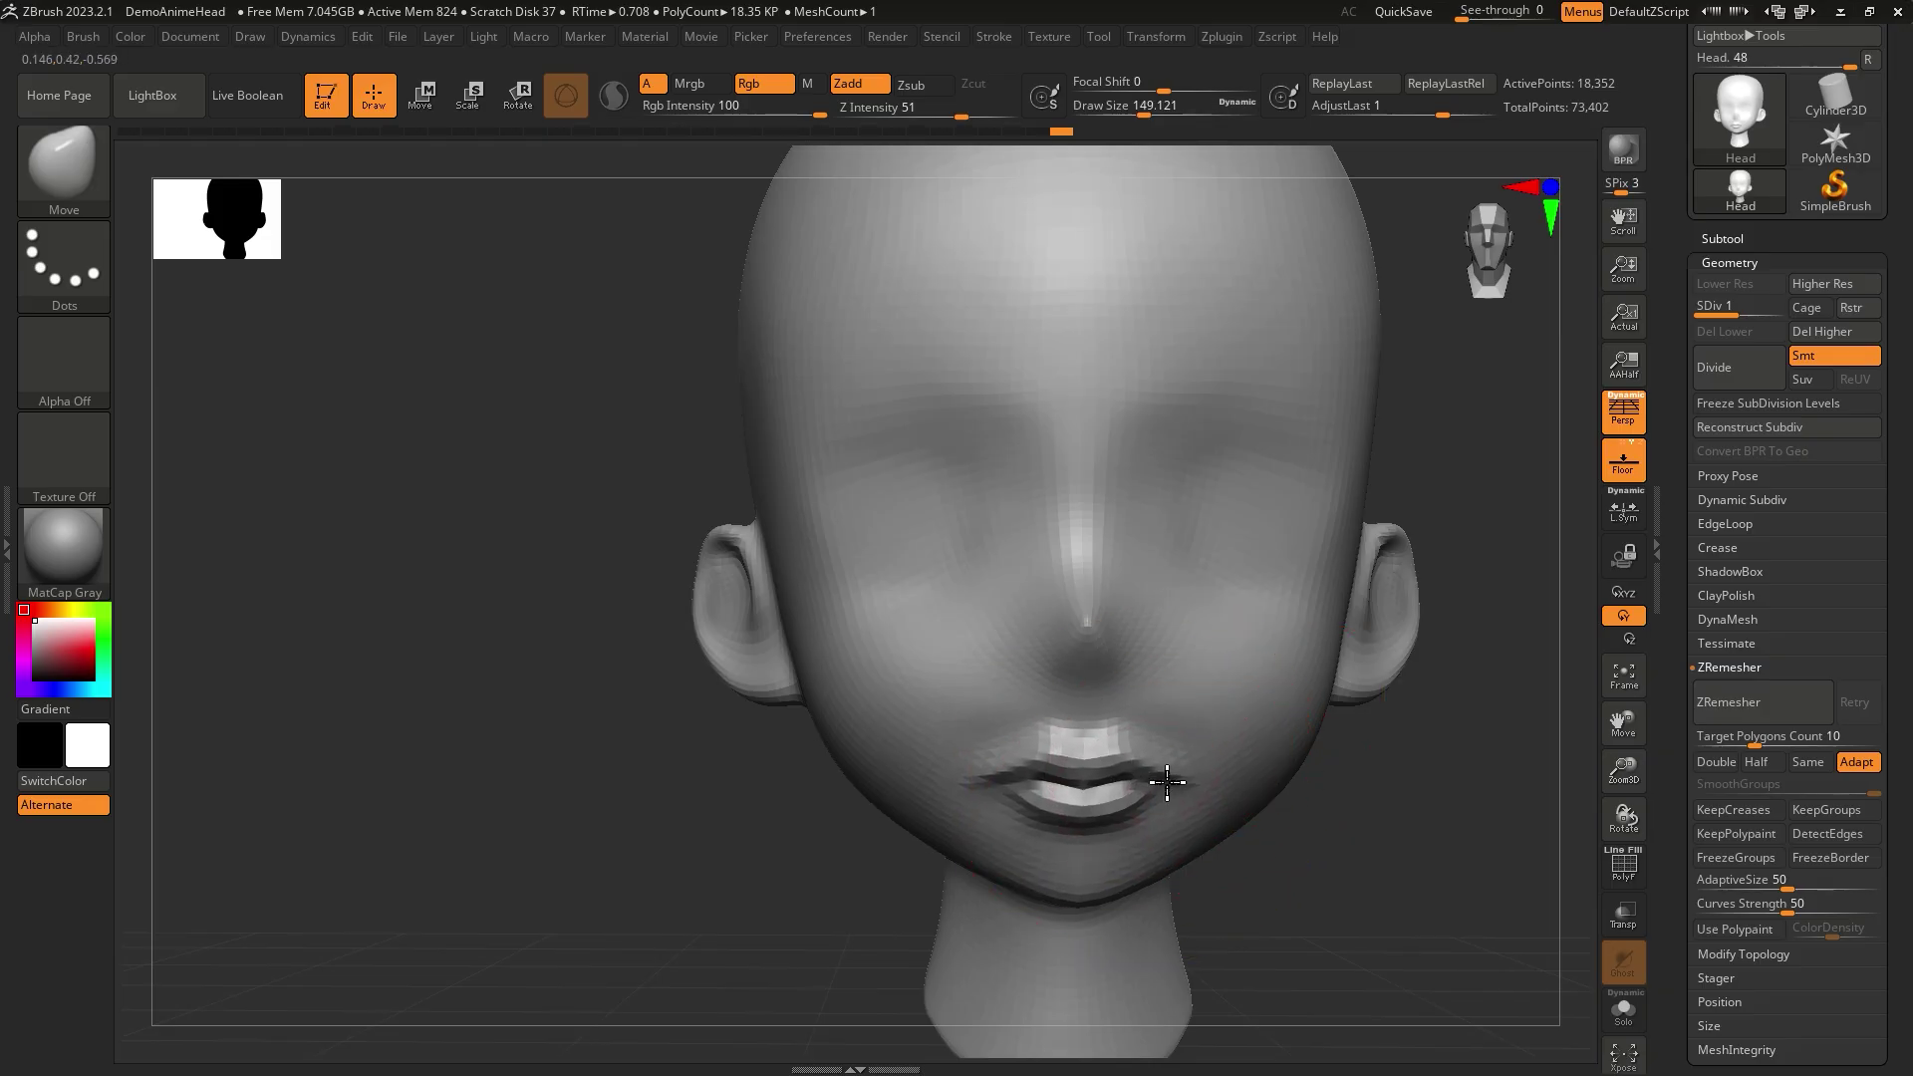
mouse_move(1295, 792)
mouse_down()
mouse_move(1365, 794)
mouse_move(1401, 820)
mouse_move(1370, 807)
mouse_up()
drag(1718, 311, 1743, 312)
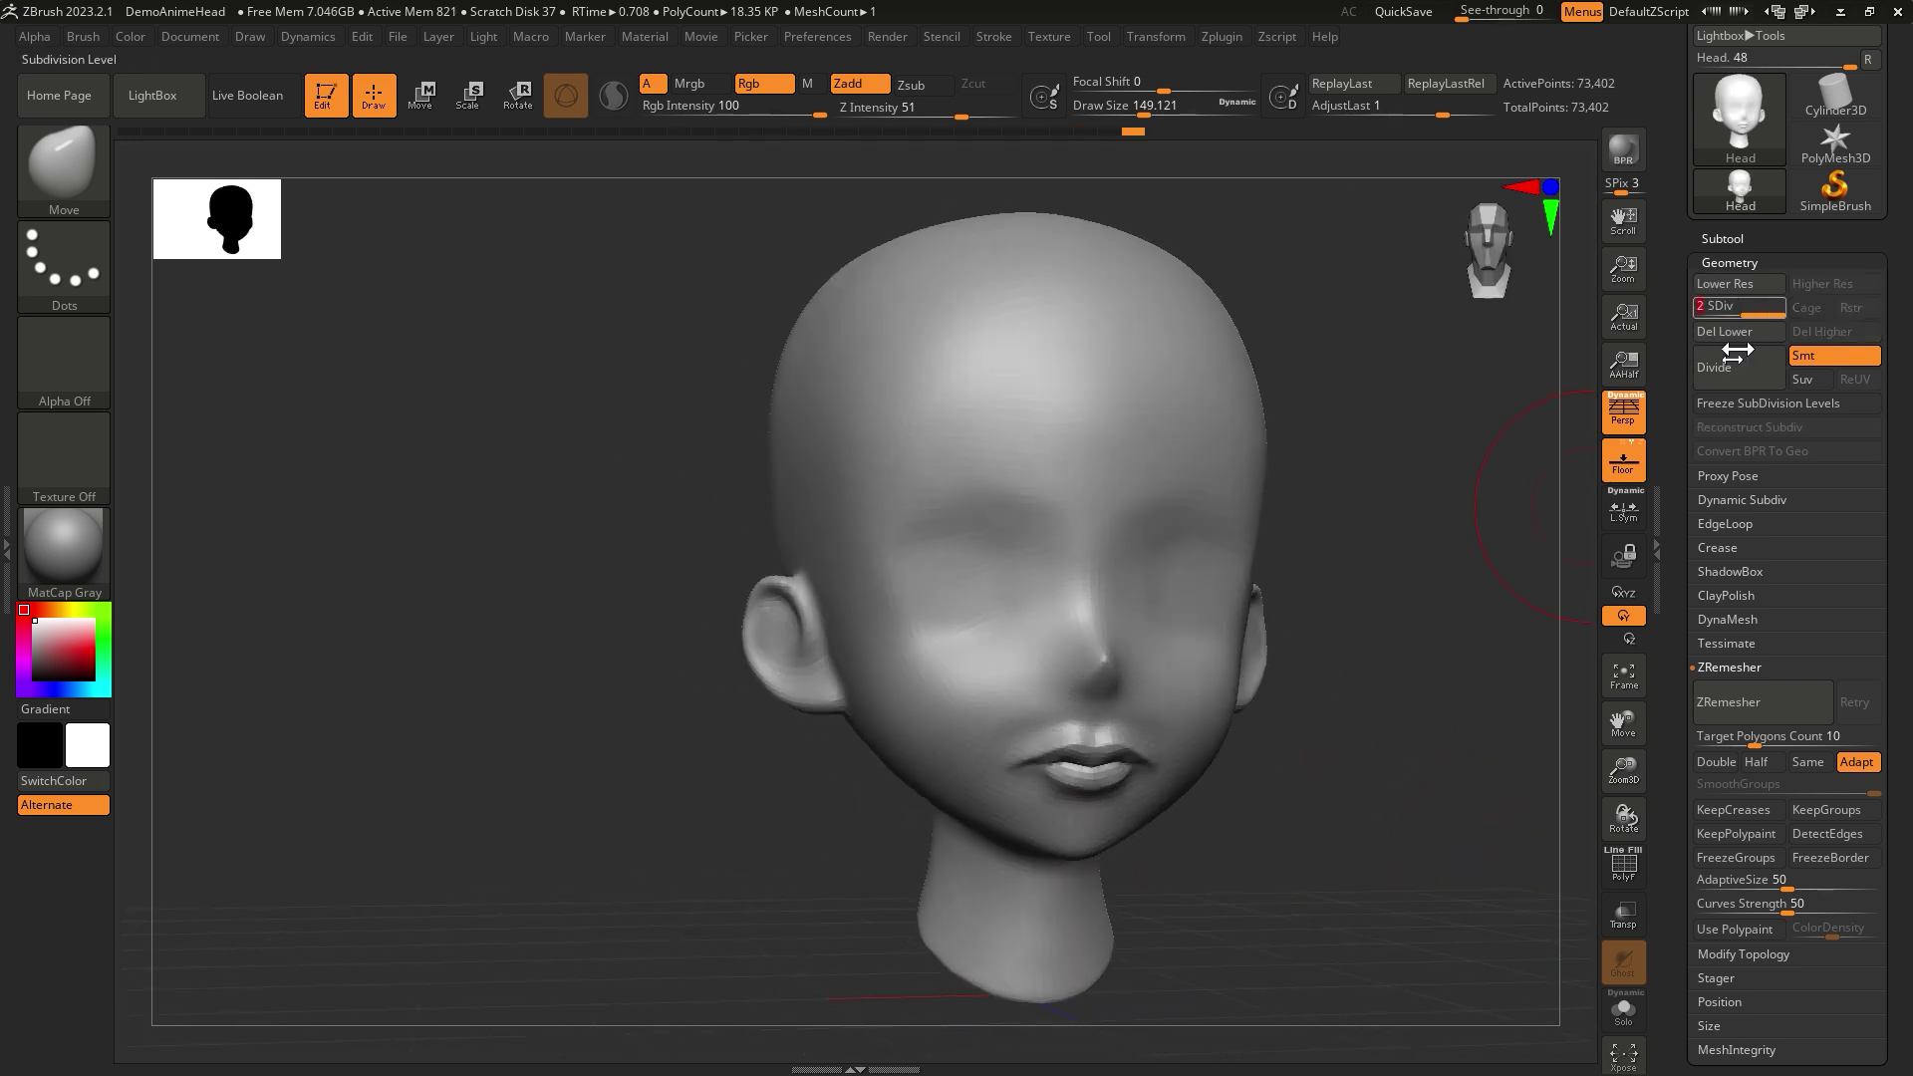
mouse_move(1265, 825)
mouse_down()
mouse_move(1282, 825)
mouse_move(1222, 874)
mouse_up()
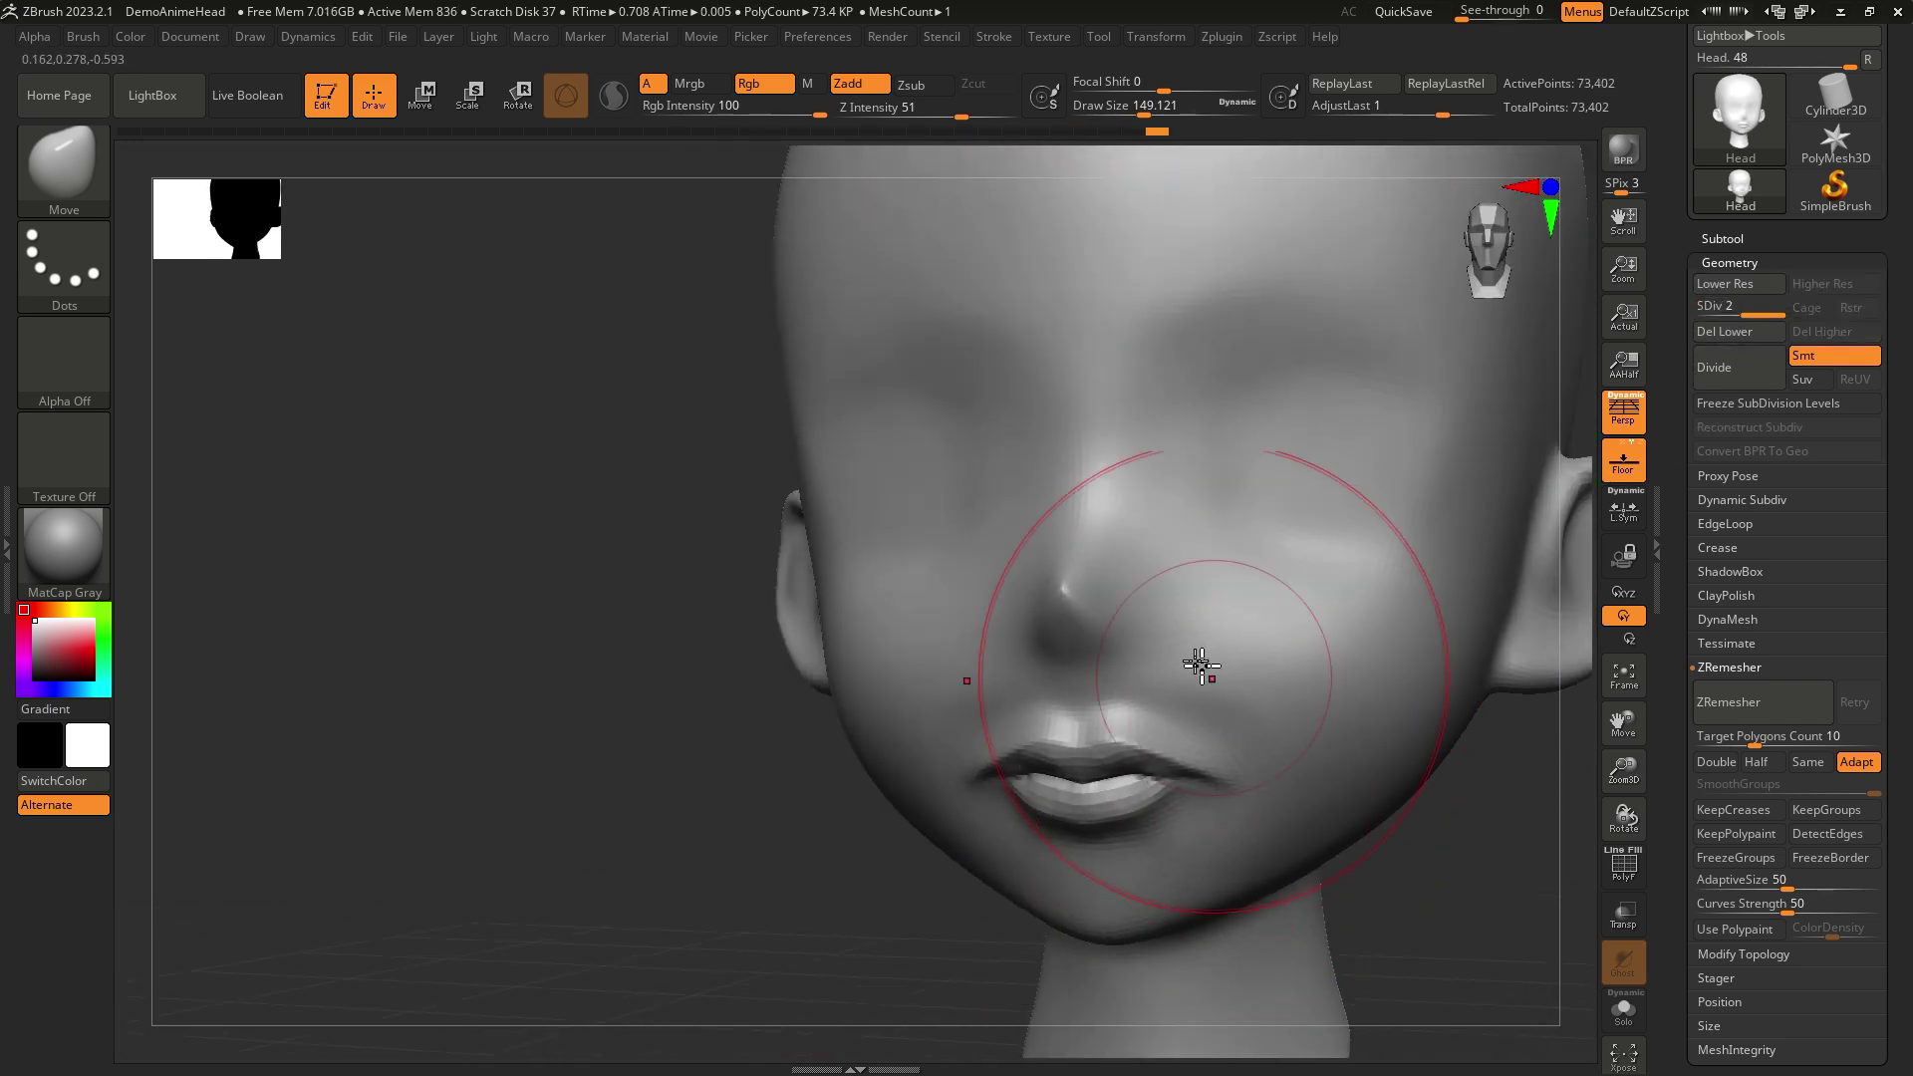
- Switch to ClayBuildup with a smaller brush and add volume around the lips near the nose
mouse_move(772, 881)
mouse_down()
mouse_move(810, 916)
mouse_move(1332, 696)
mouse_up()
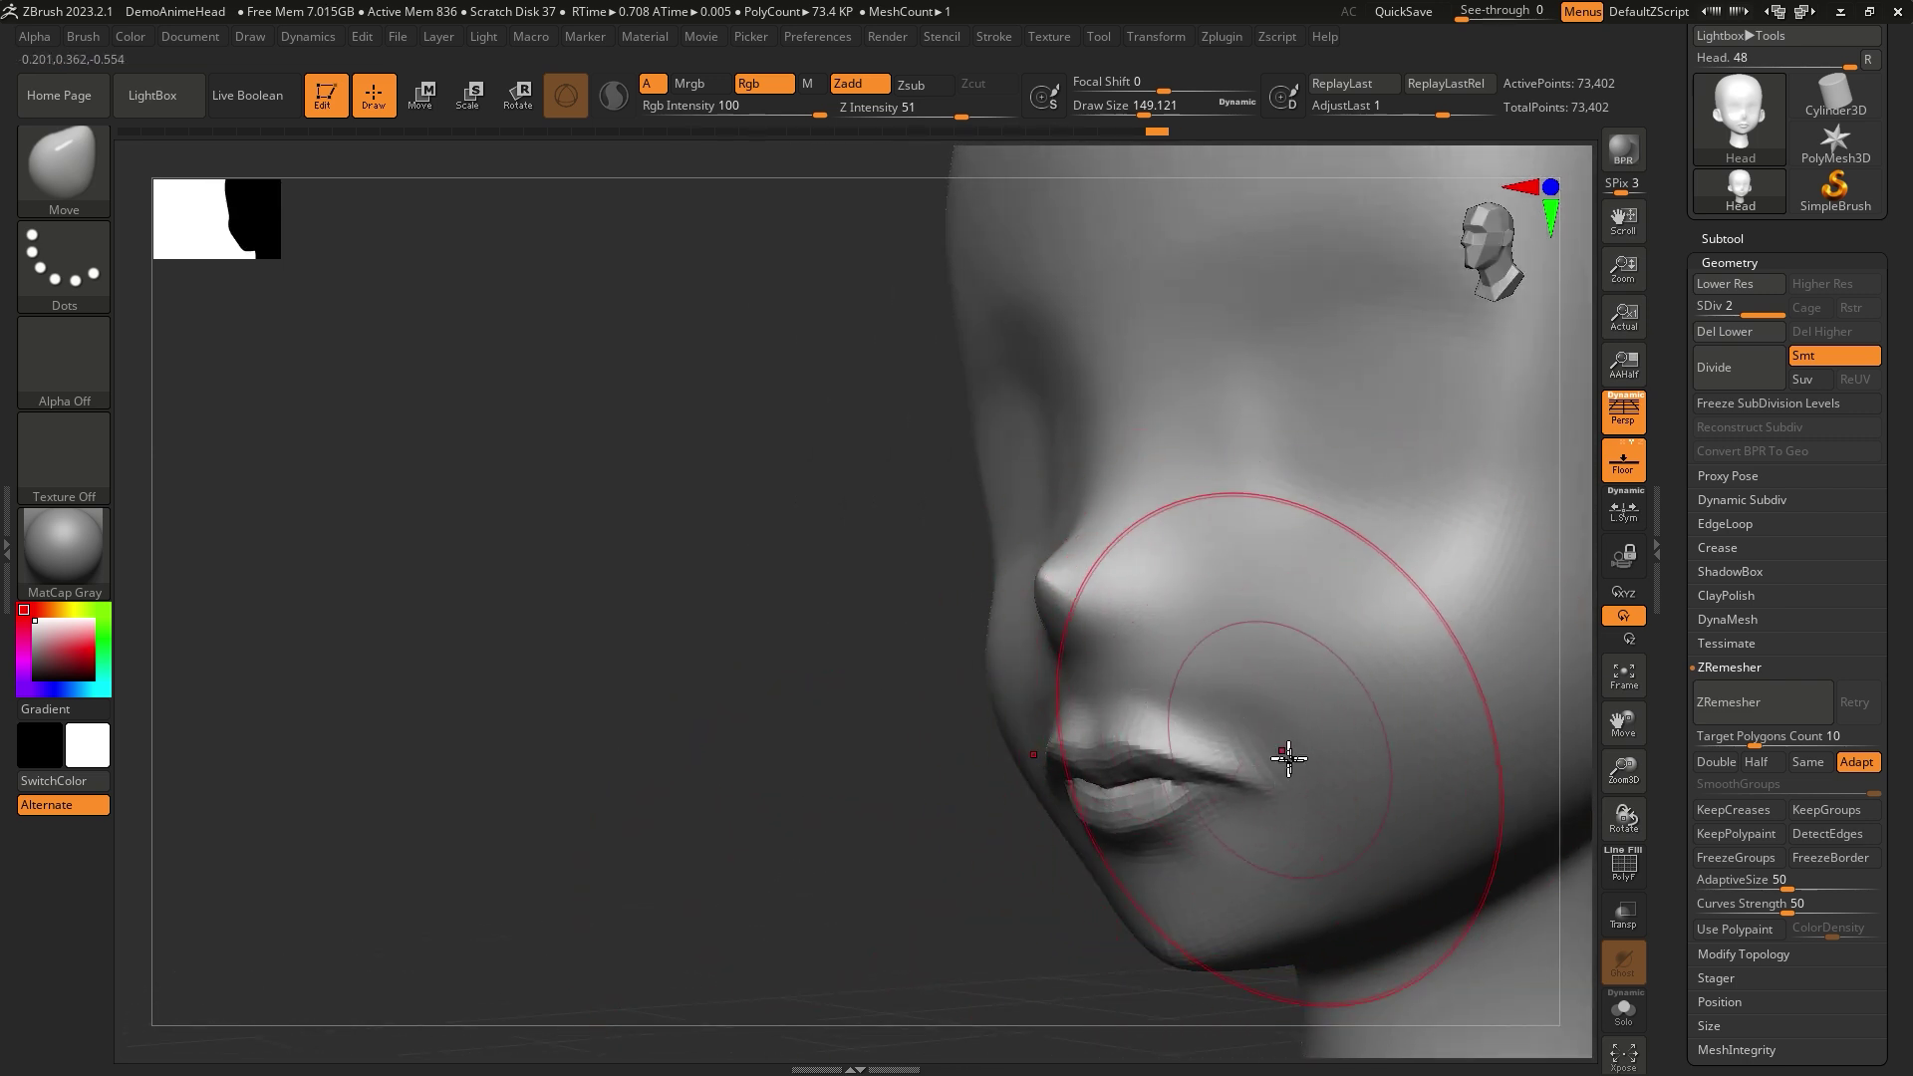
drag(833, 866, 996, 847)
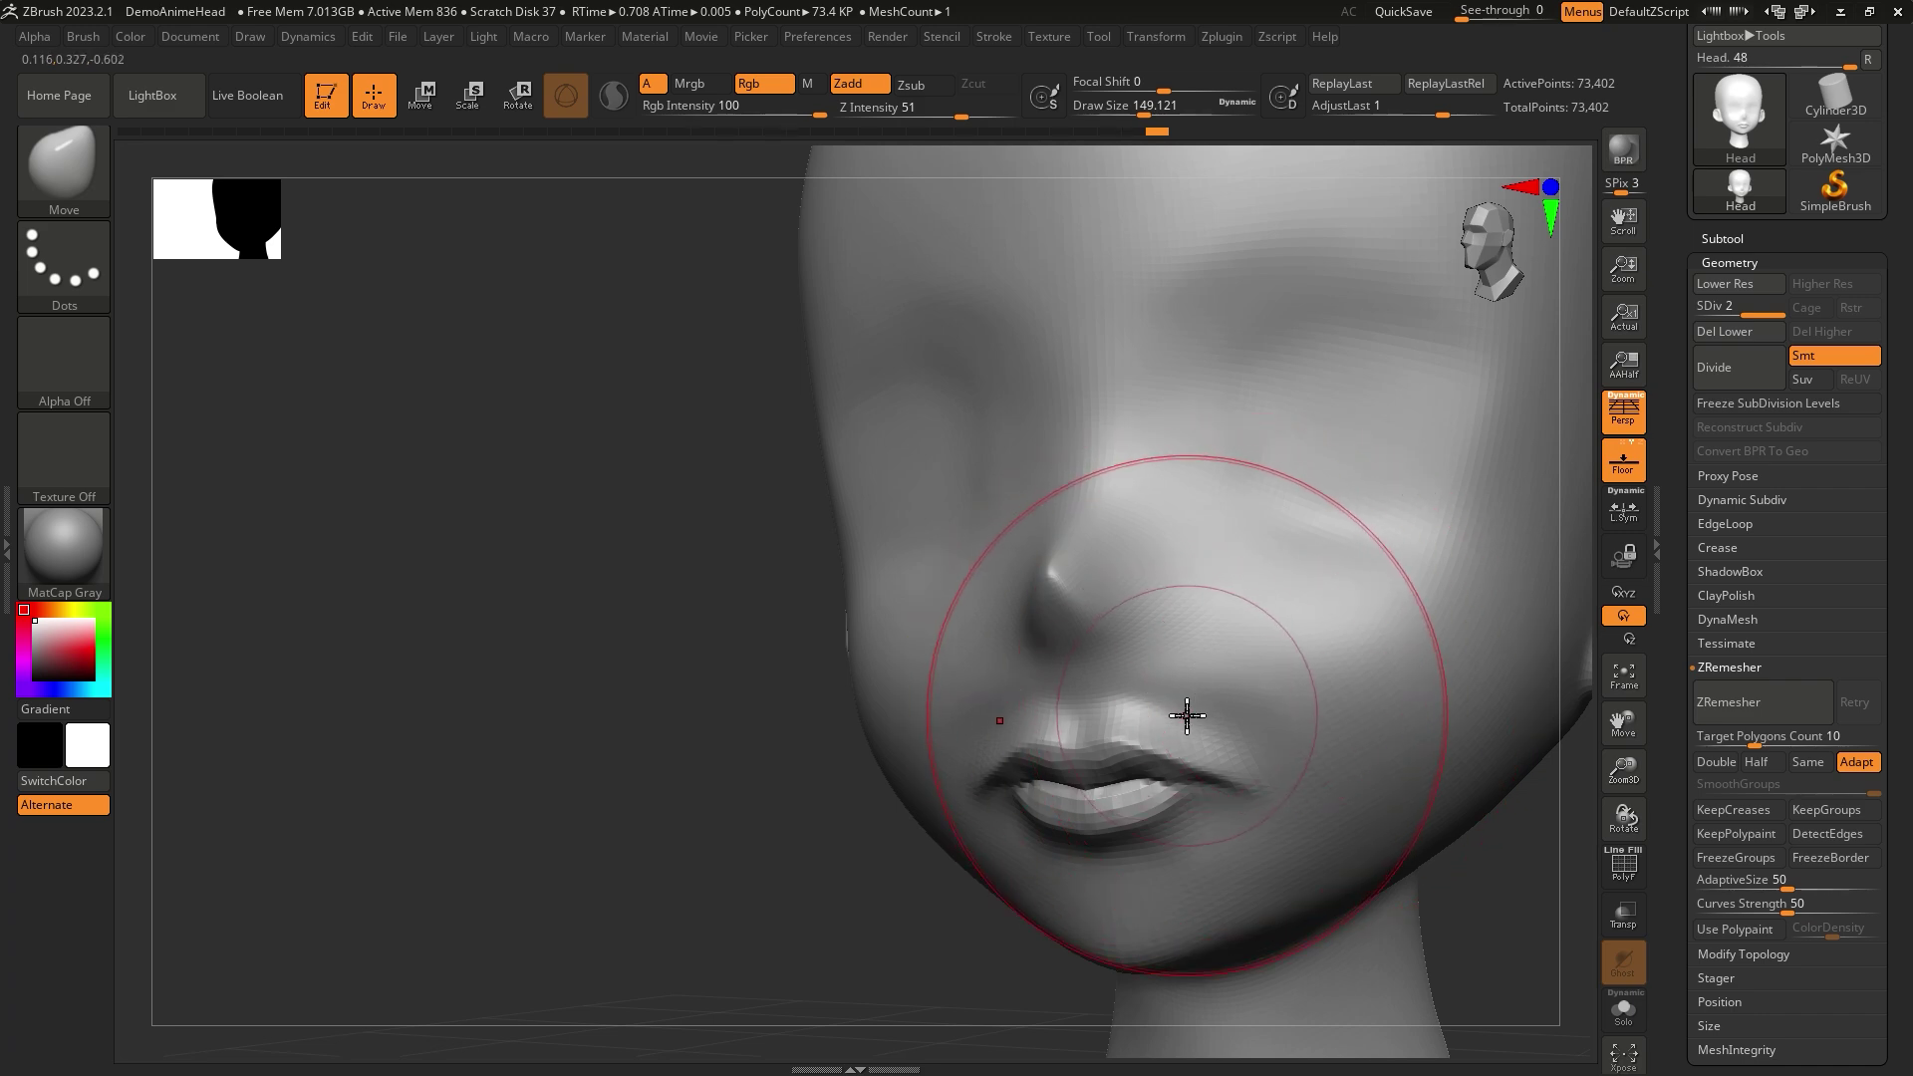
key(b)
key(c)
key(b)
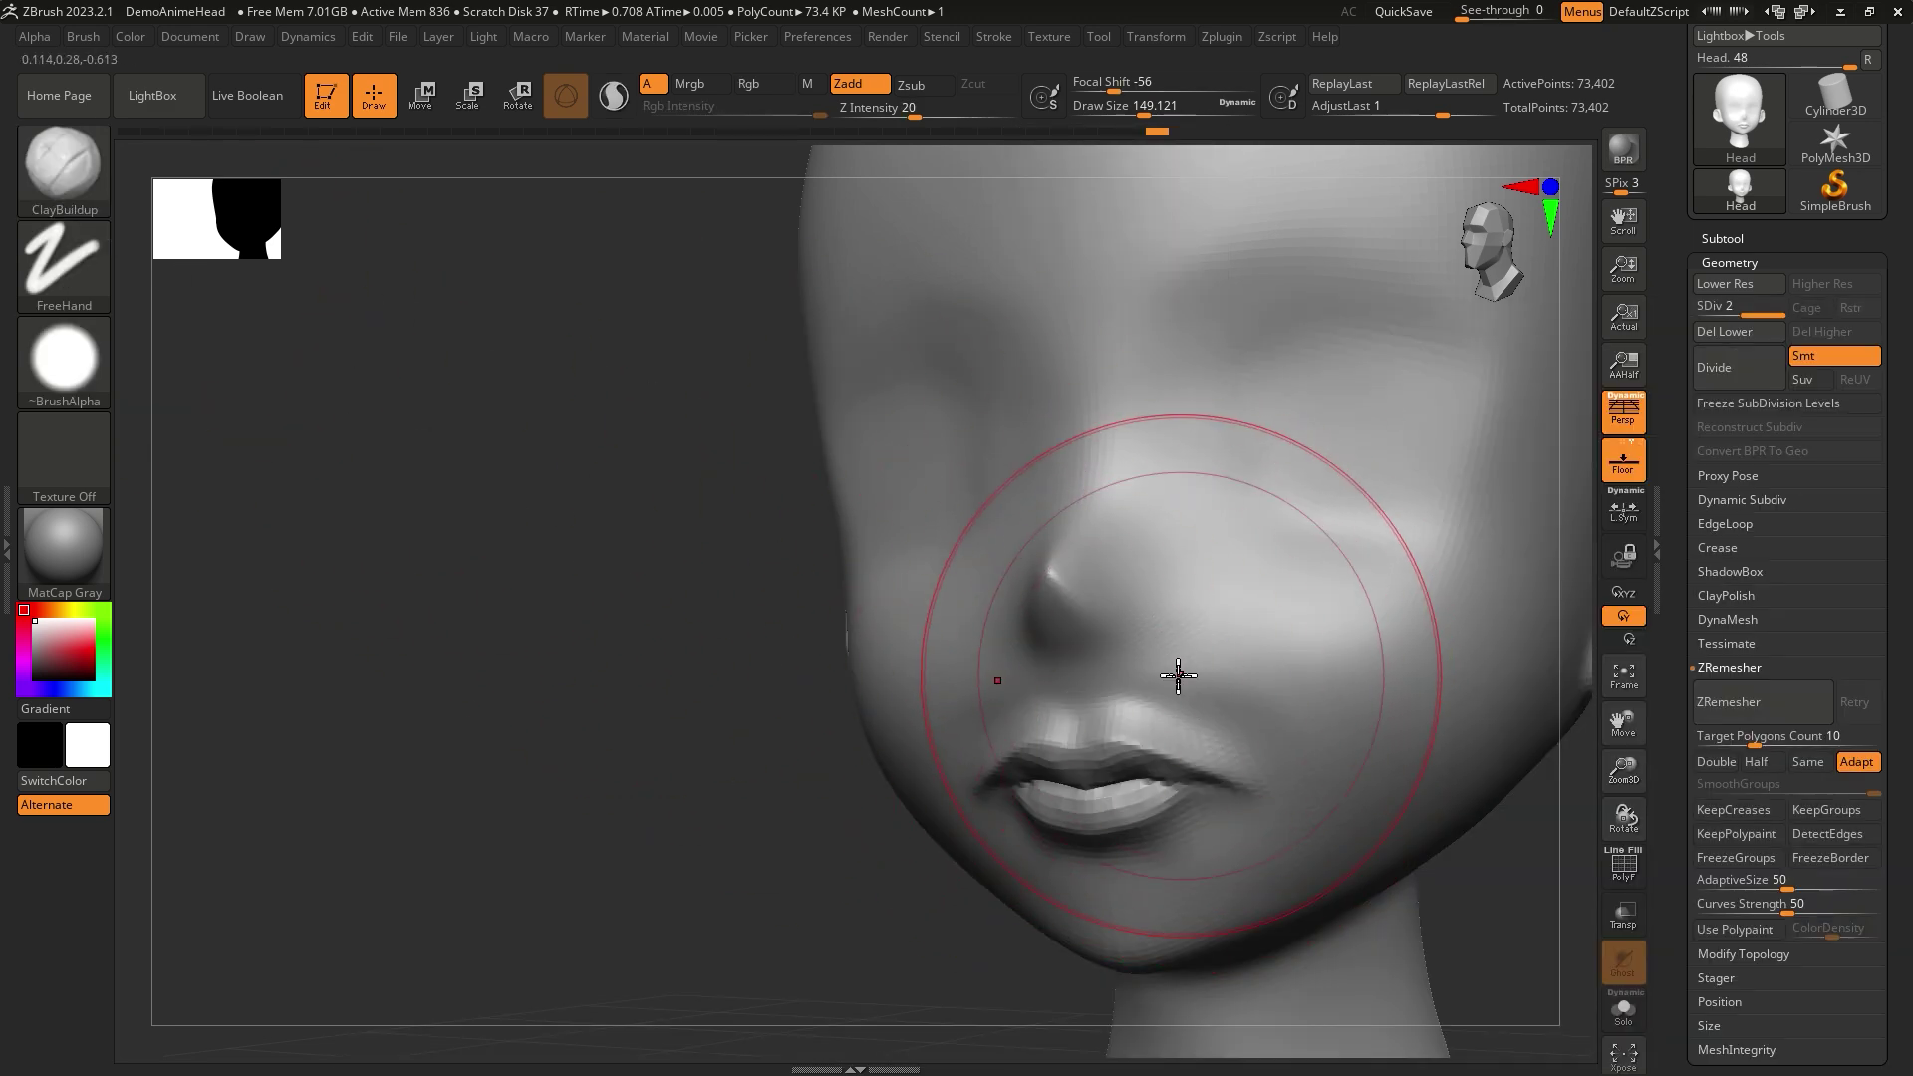
key(s)
drag(1191, 674, 1151, 665)
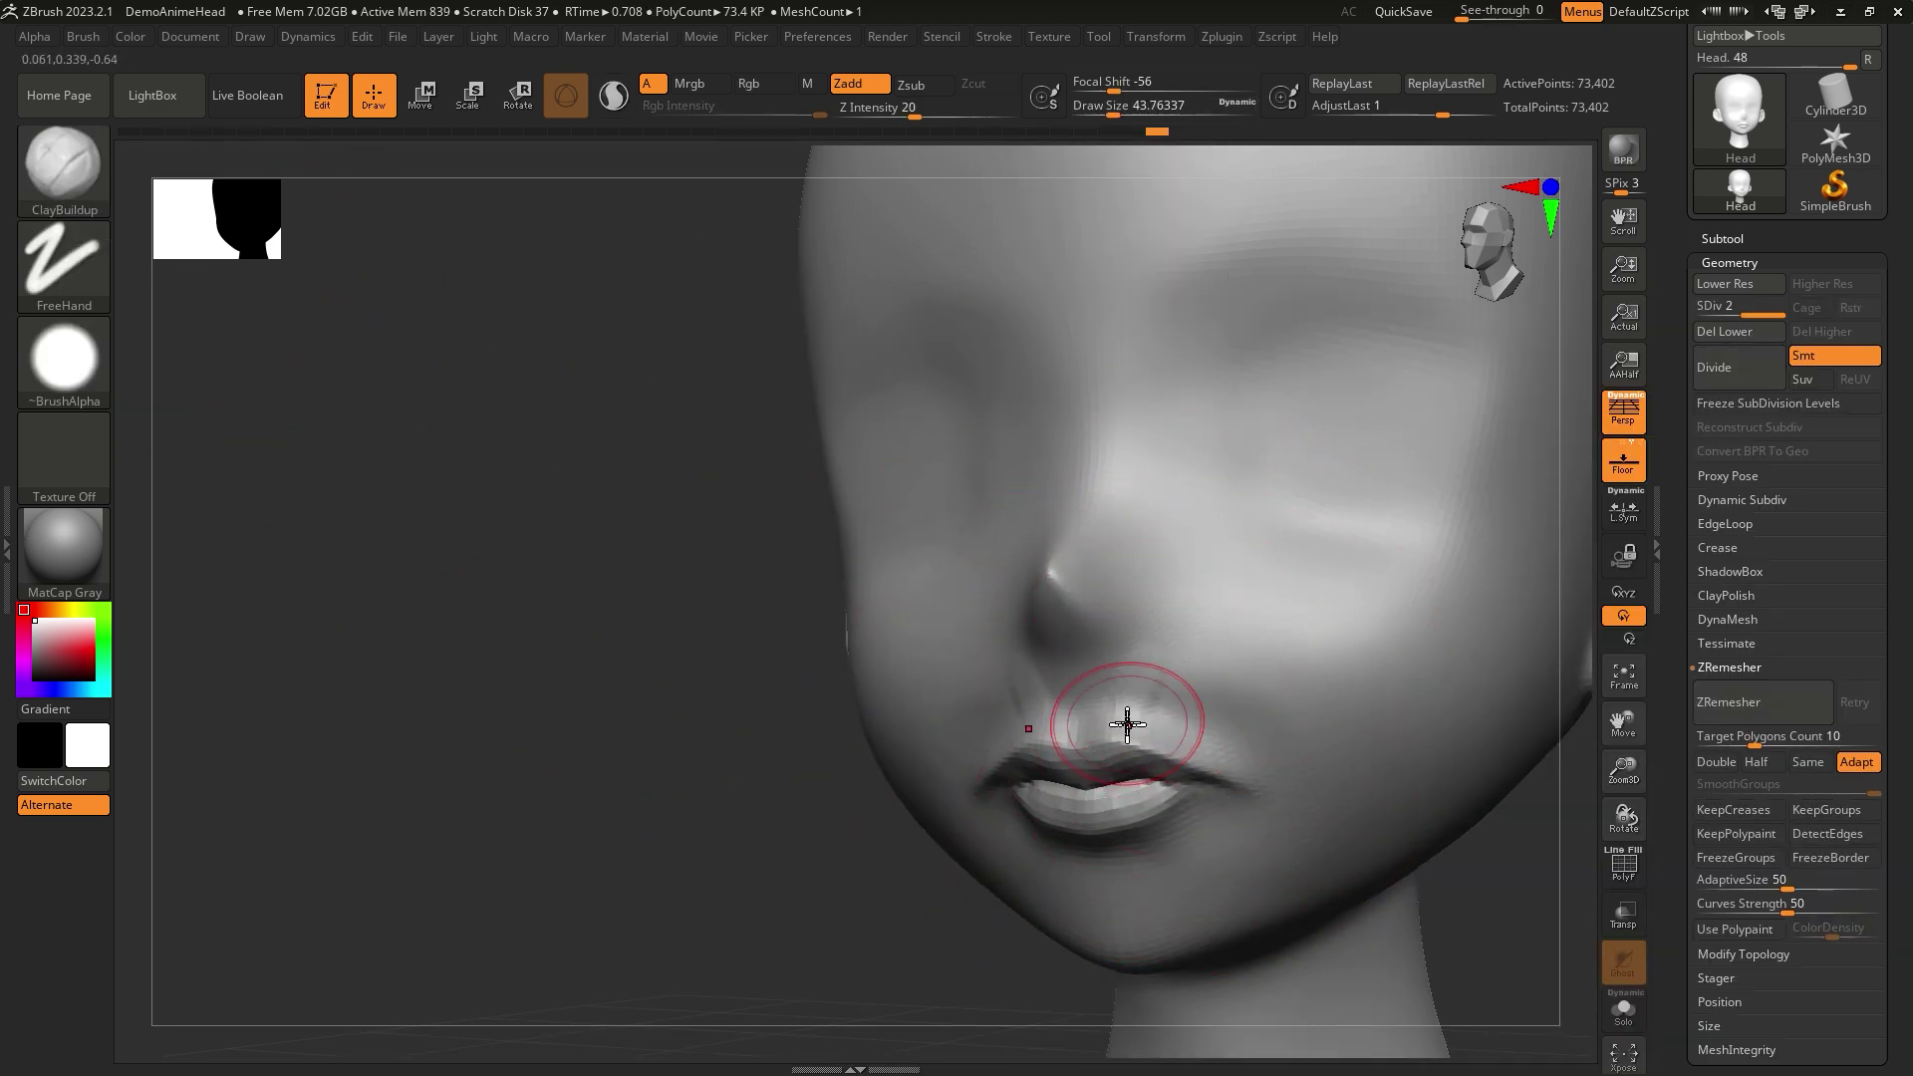
key(s)
drag(1180, 670, 1190, 665)
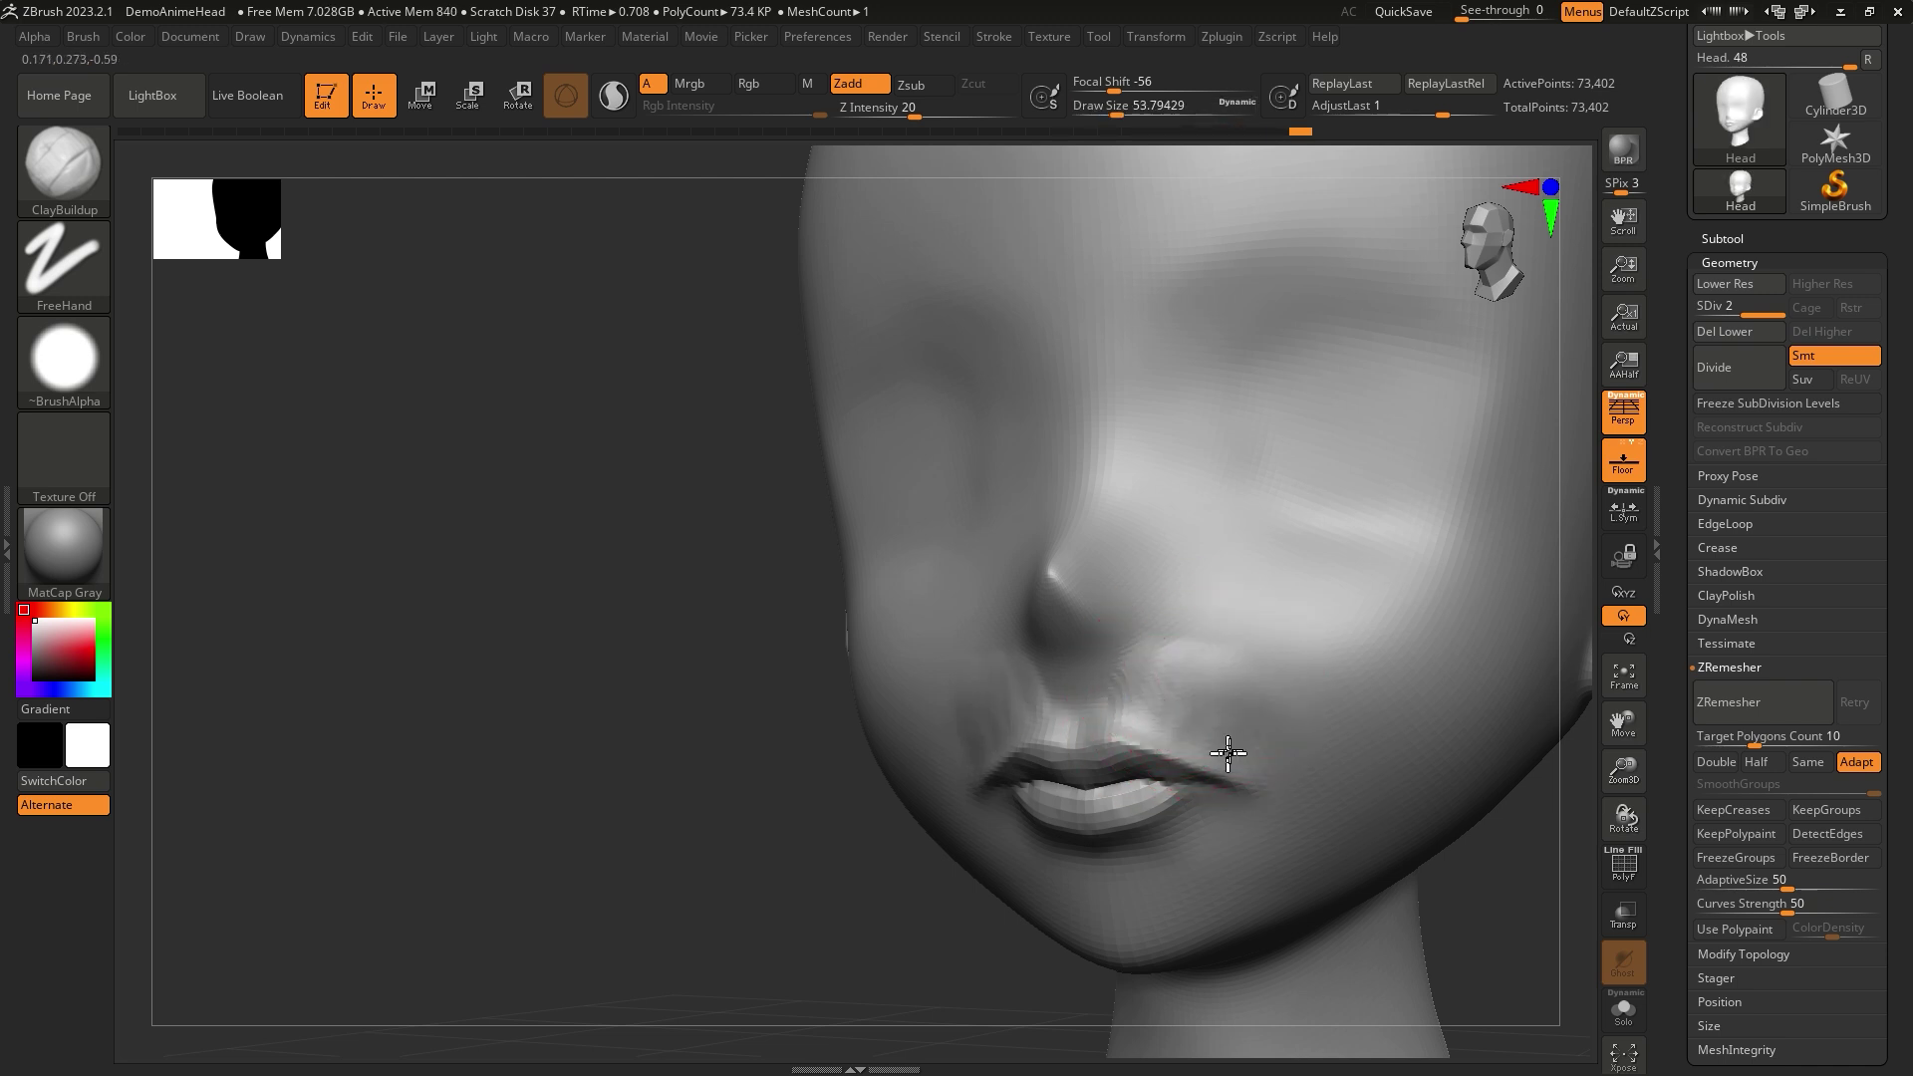
- Smooth the skin beside the mouth corners with a reduced Smooth brush, checking profile and front views
mouse_move(1172, 697)
right_down()
mouse_move(1364, 768)
mouse_move(1224, 686)
right_up()
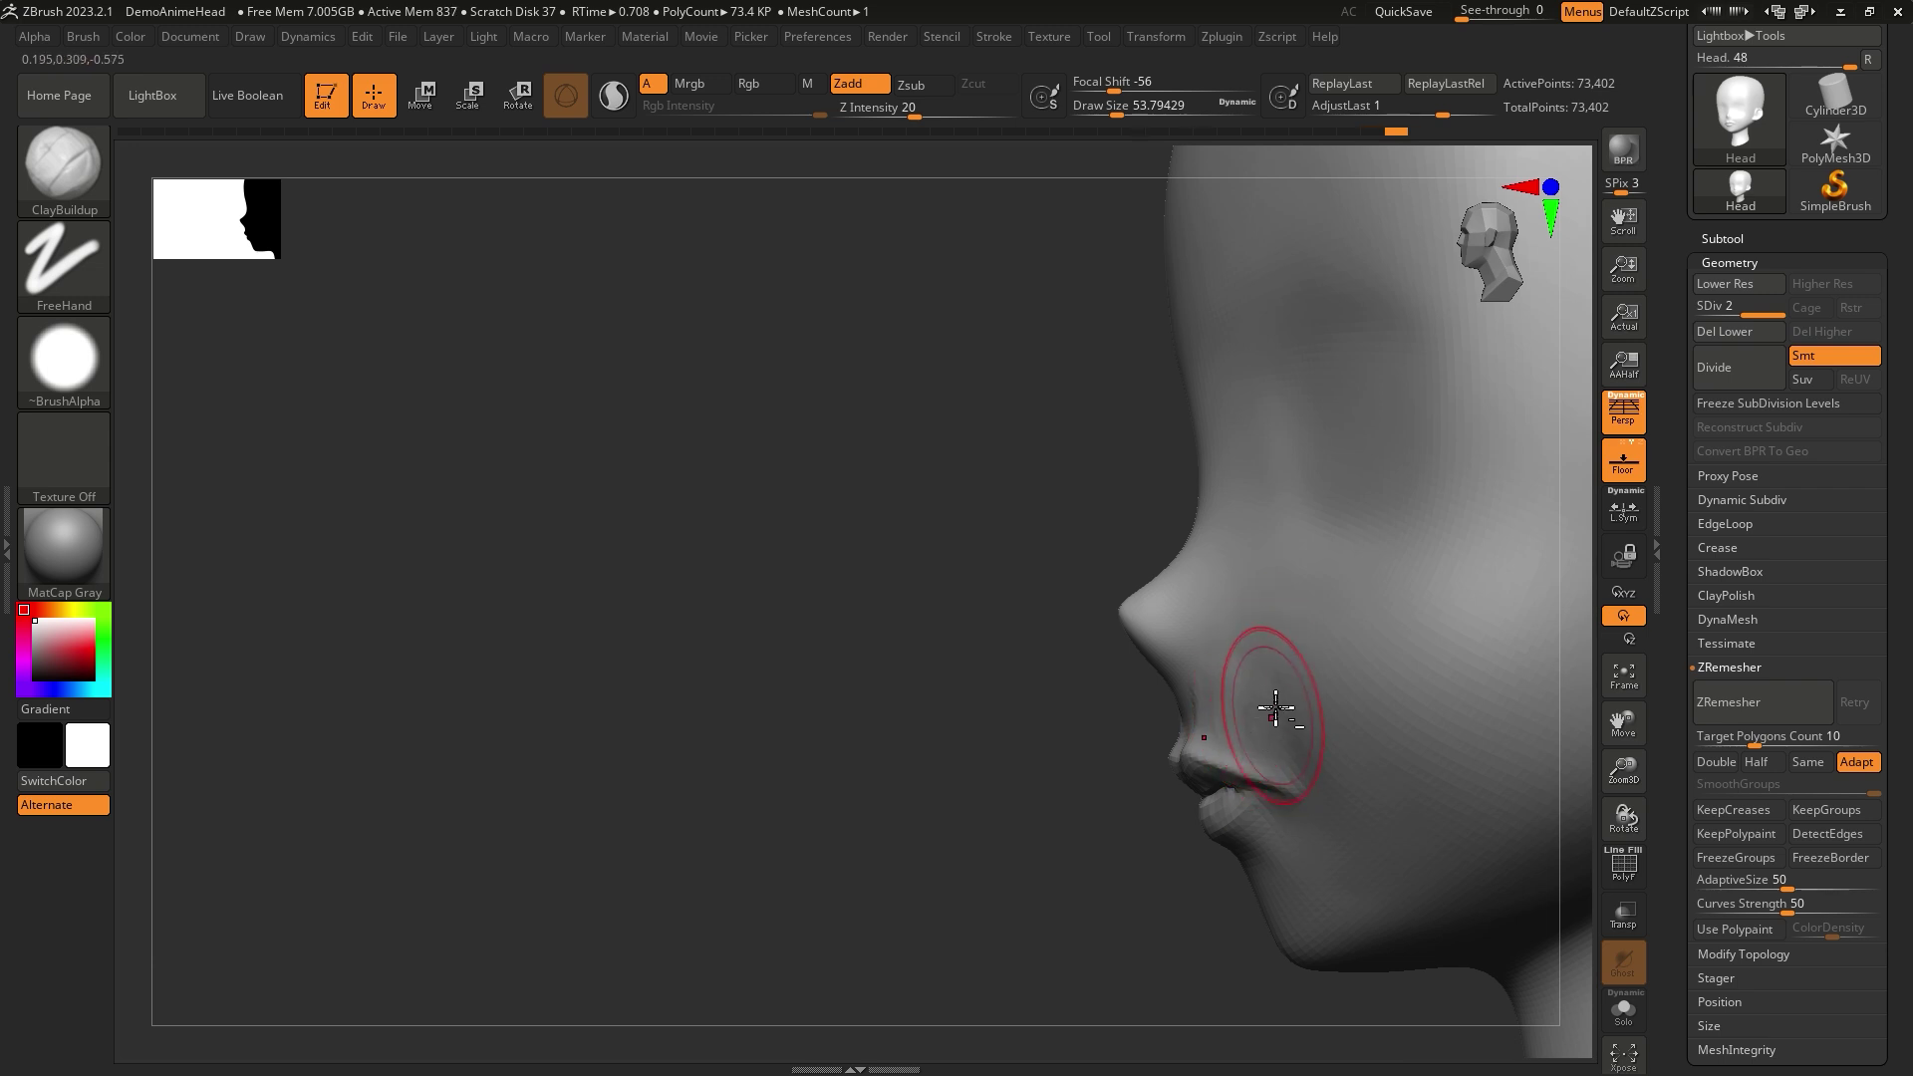
right_drag(1225, 794, 1268, 749)
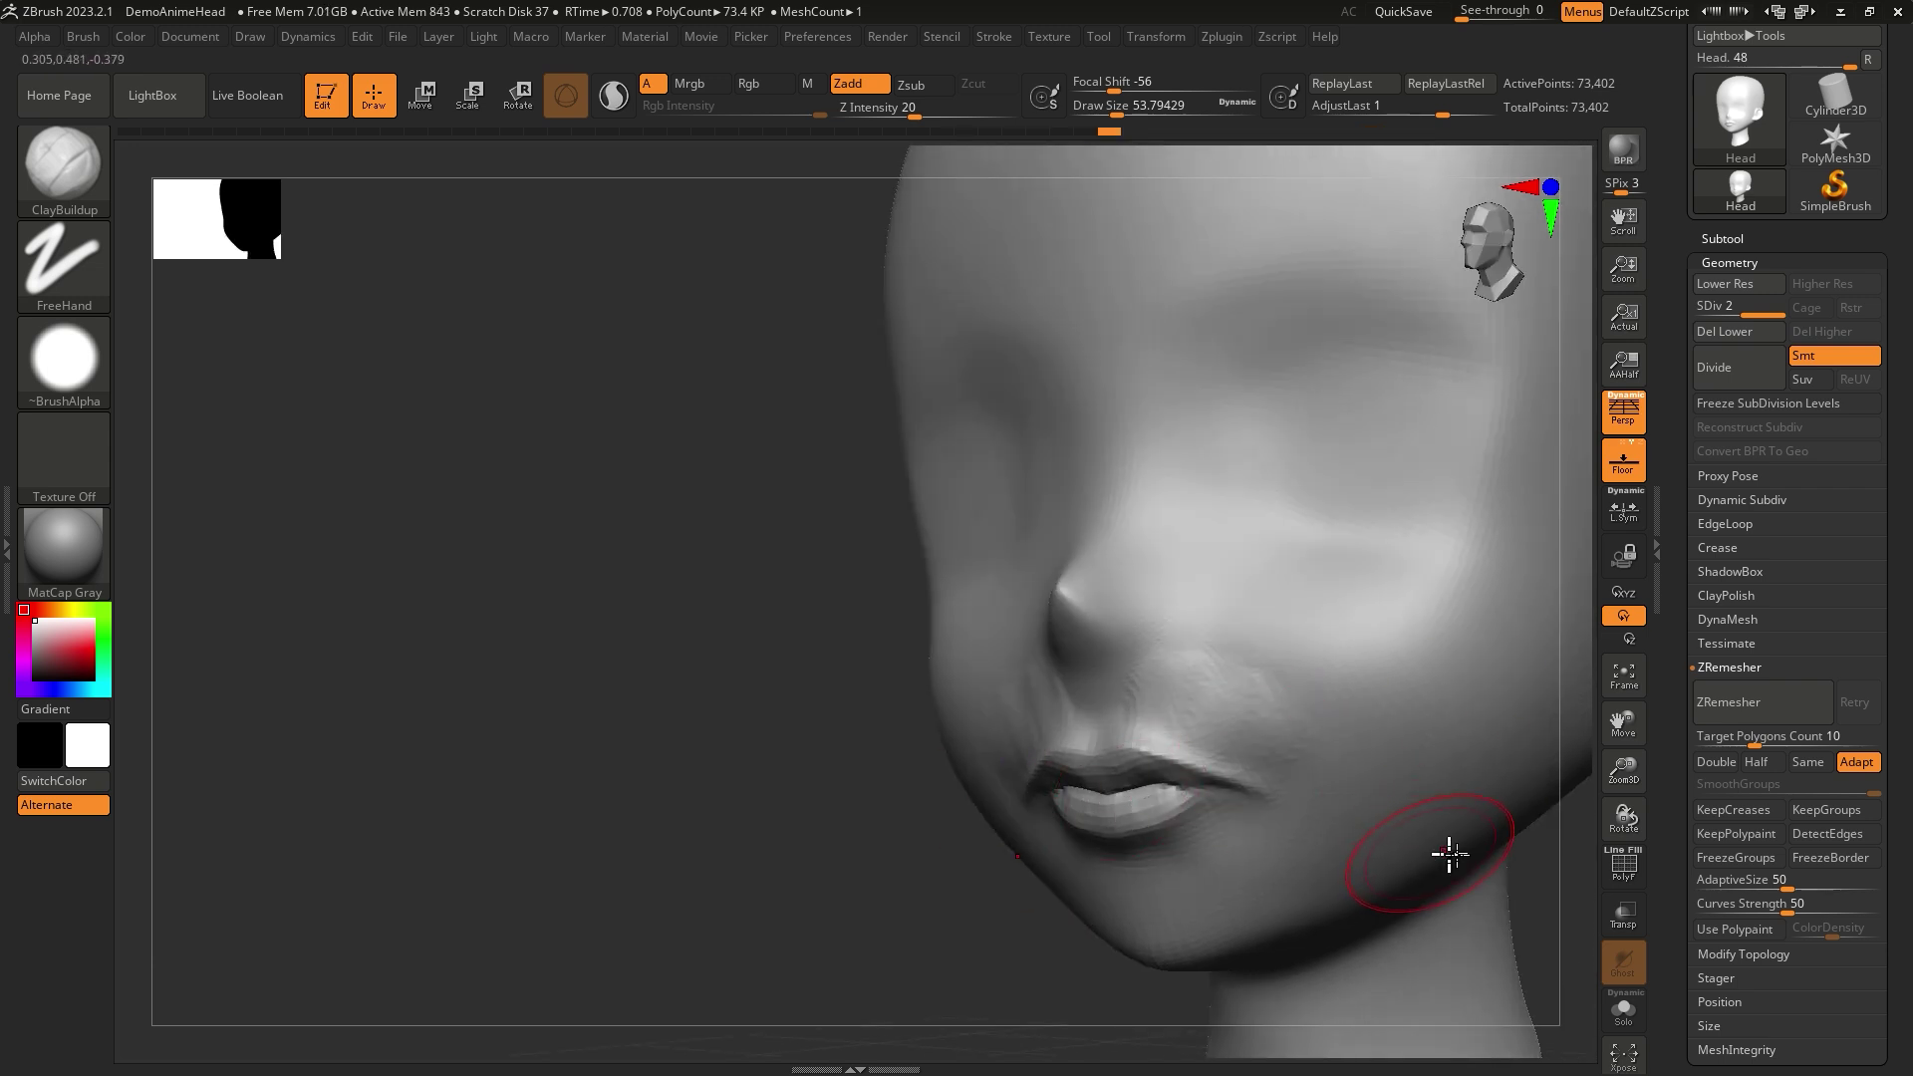
right_drag(1449, 854, 1209, 631)
key(shift)
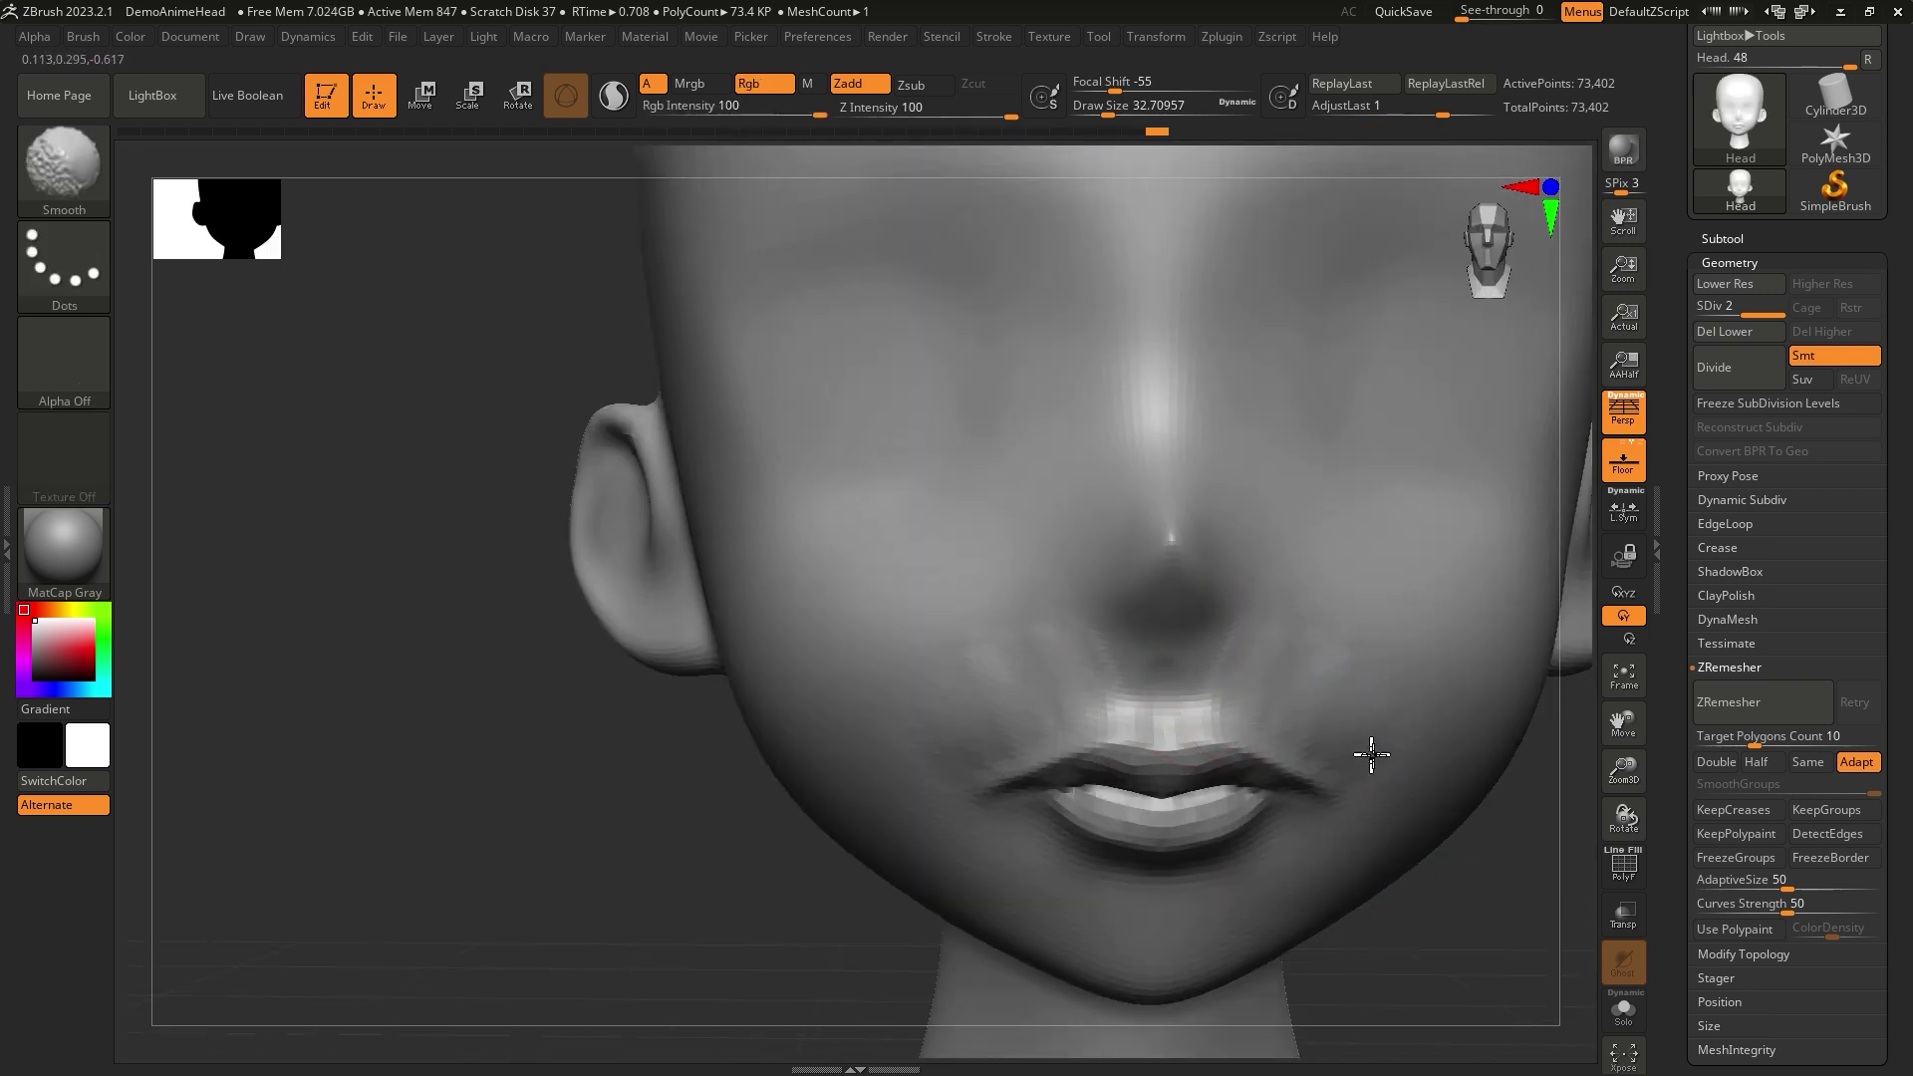
right_drag(1265, 630, 1305, 621)
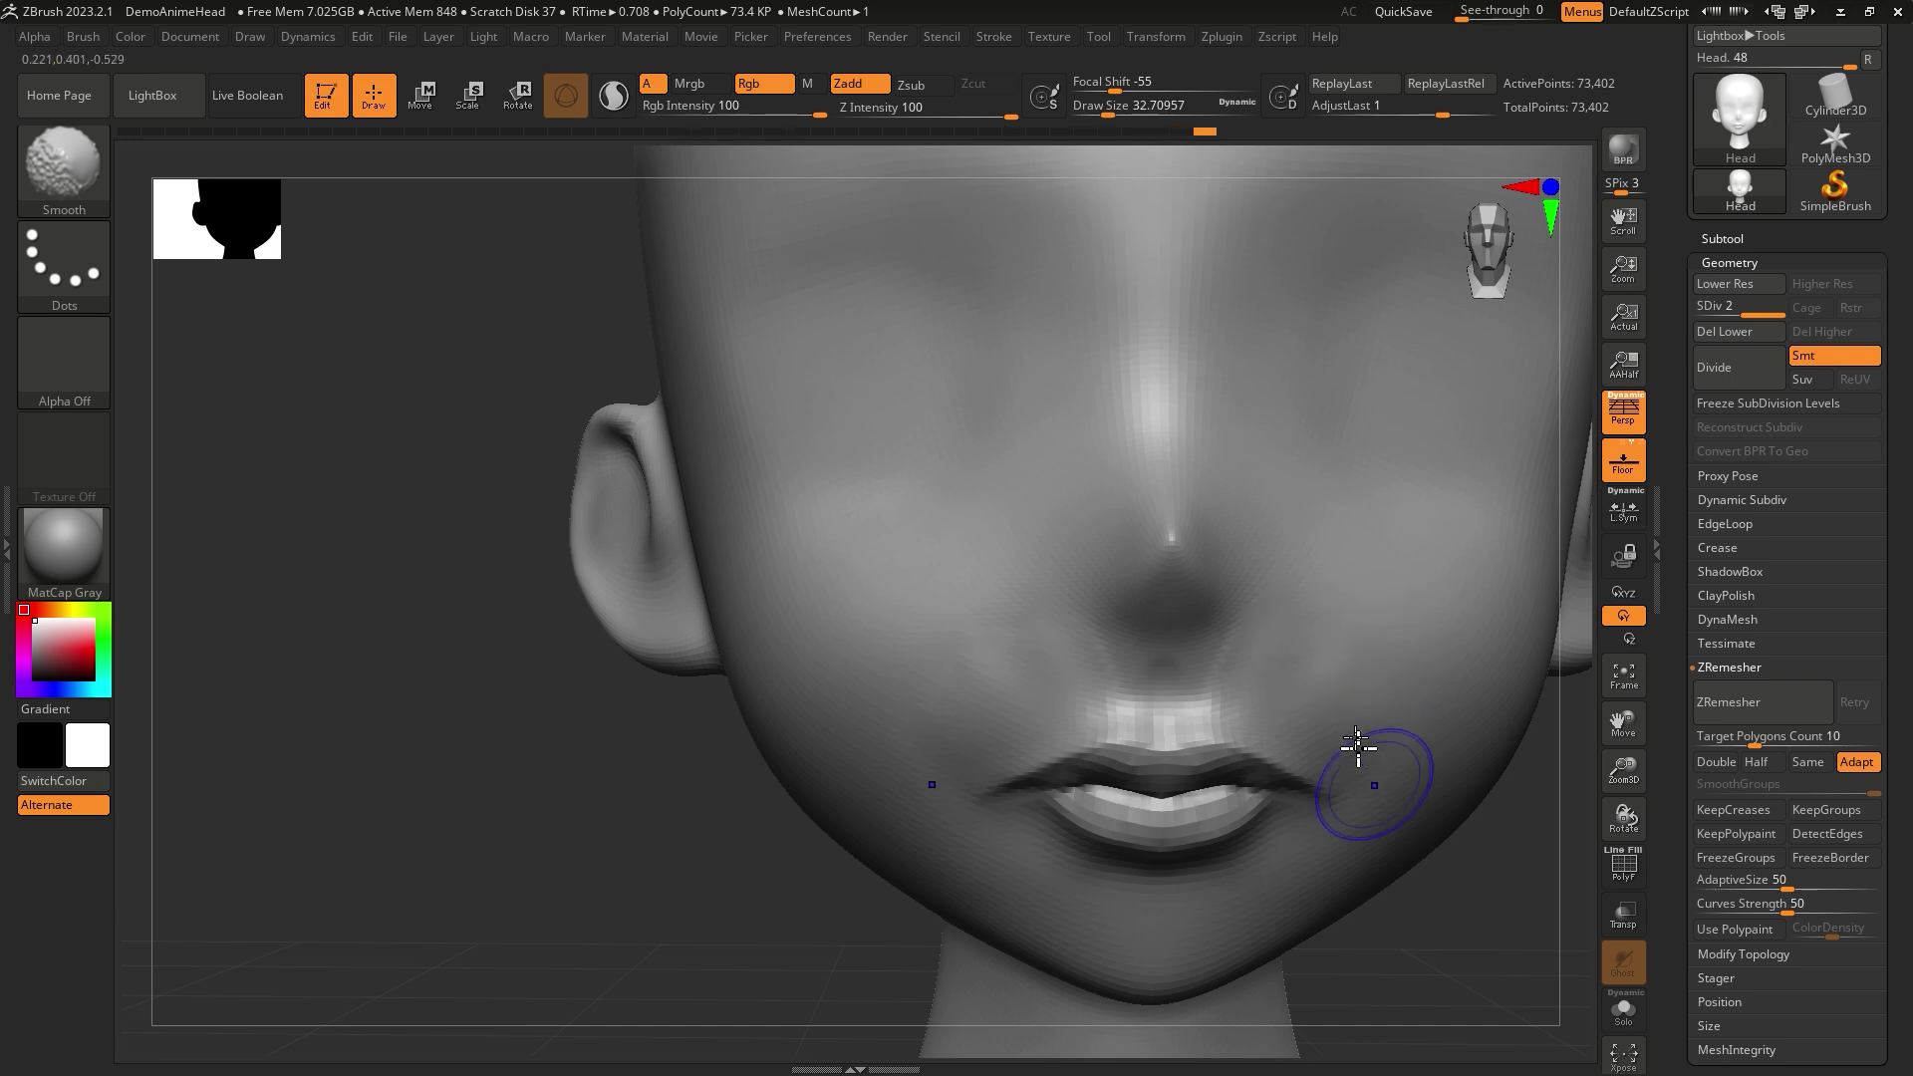
key(bracketleft)
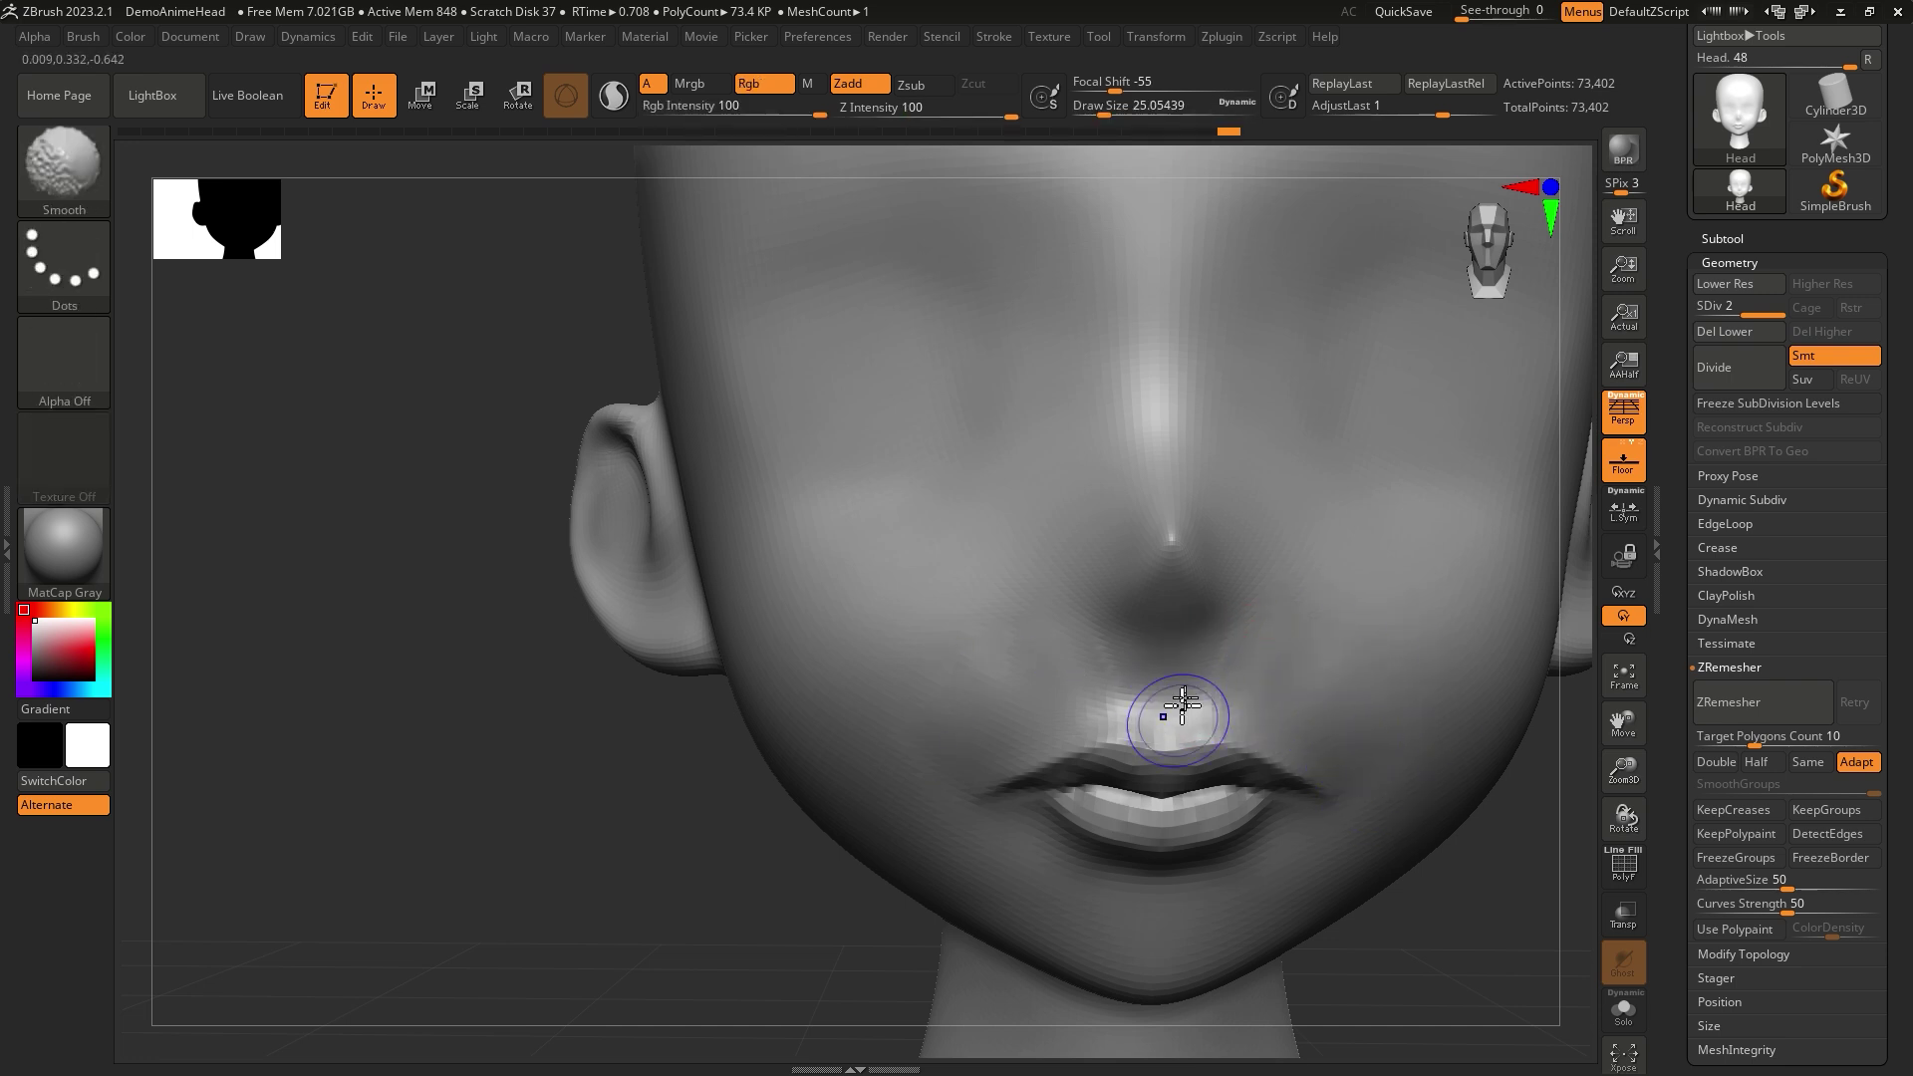
ctrl+right_drag(1405, 670, 1325, 842)
- Raise the head to SDiv 3 and pick a slightly larger DamStandard brush for carving the lips
key(ctrl)
key(d)
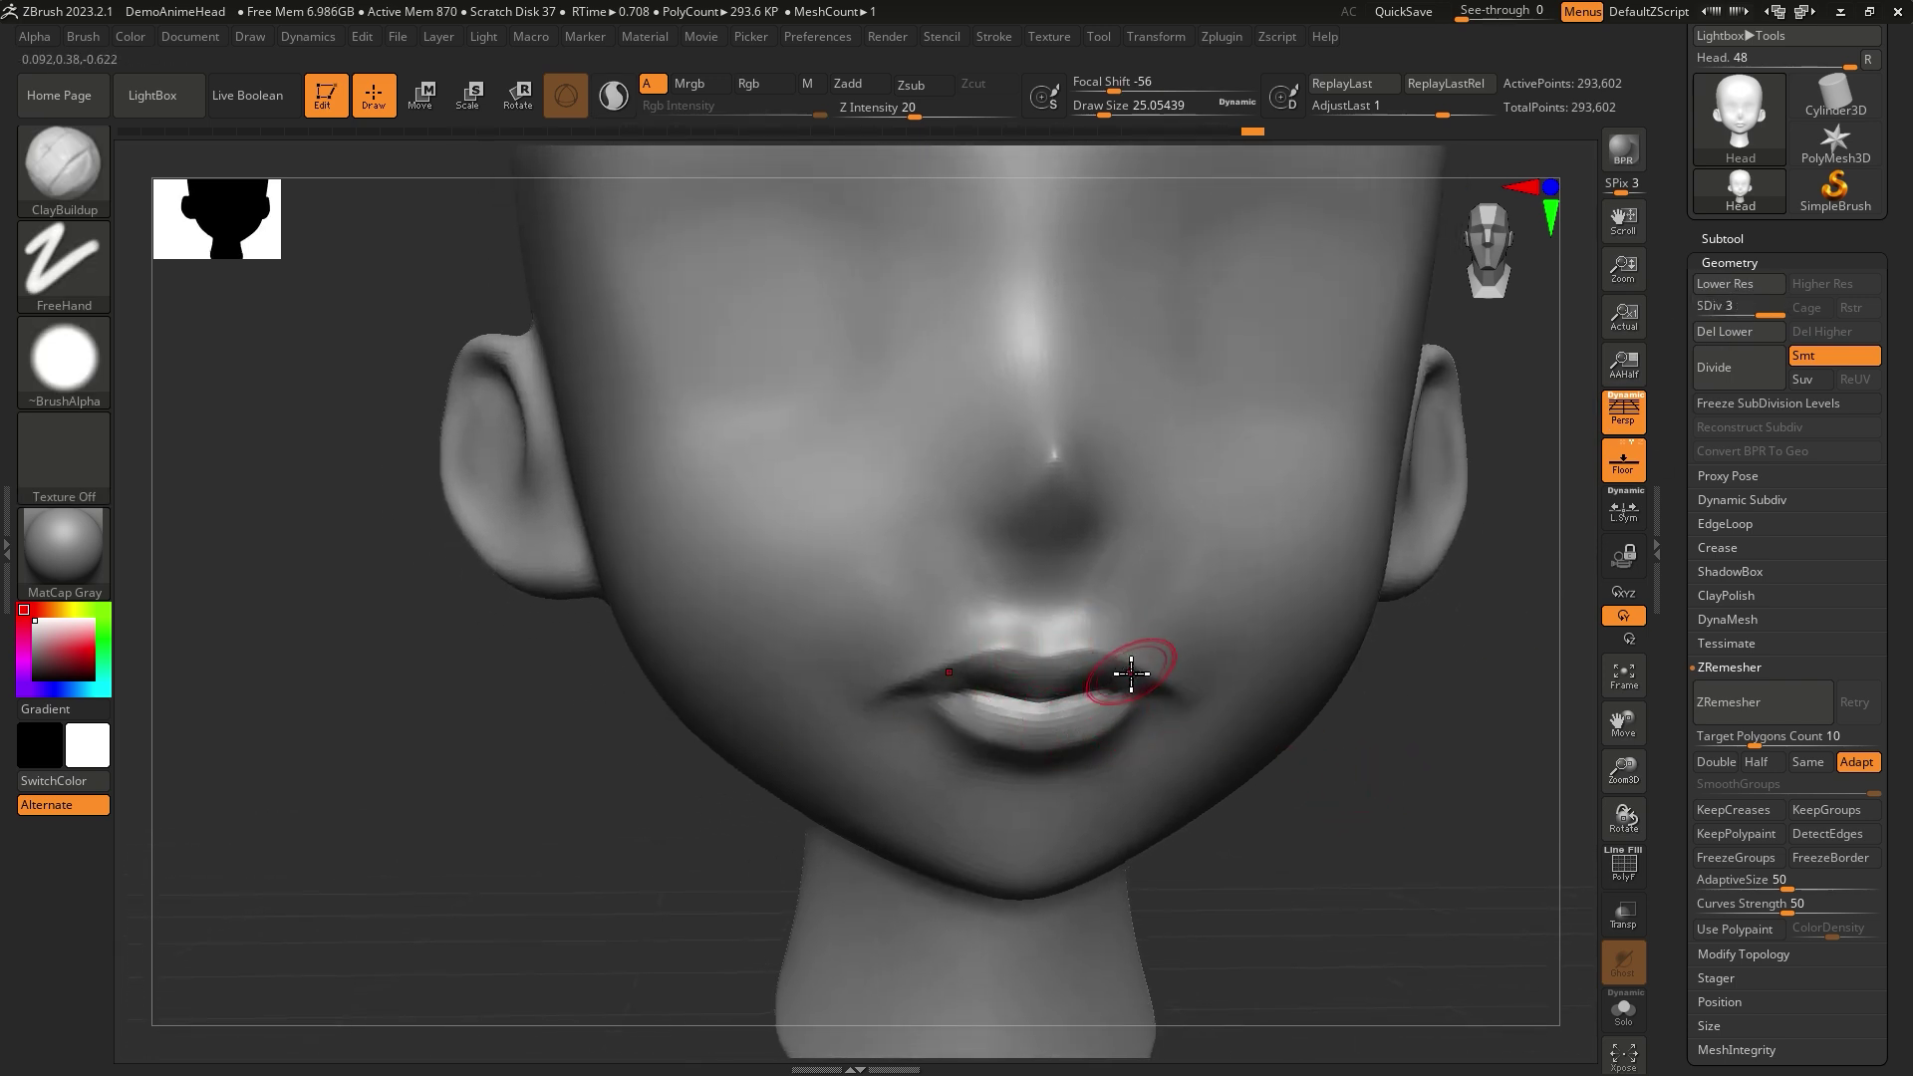
key(b)
key(d)
key(s)
key(s)
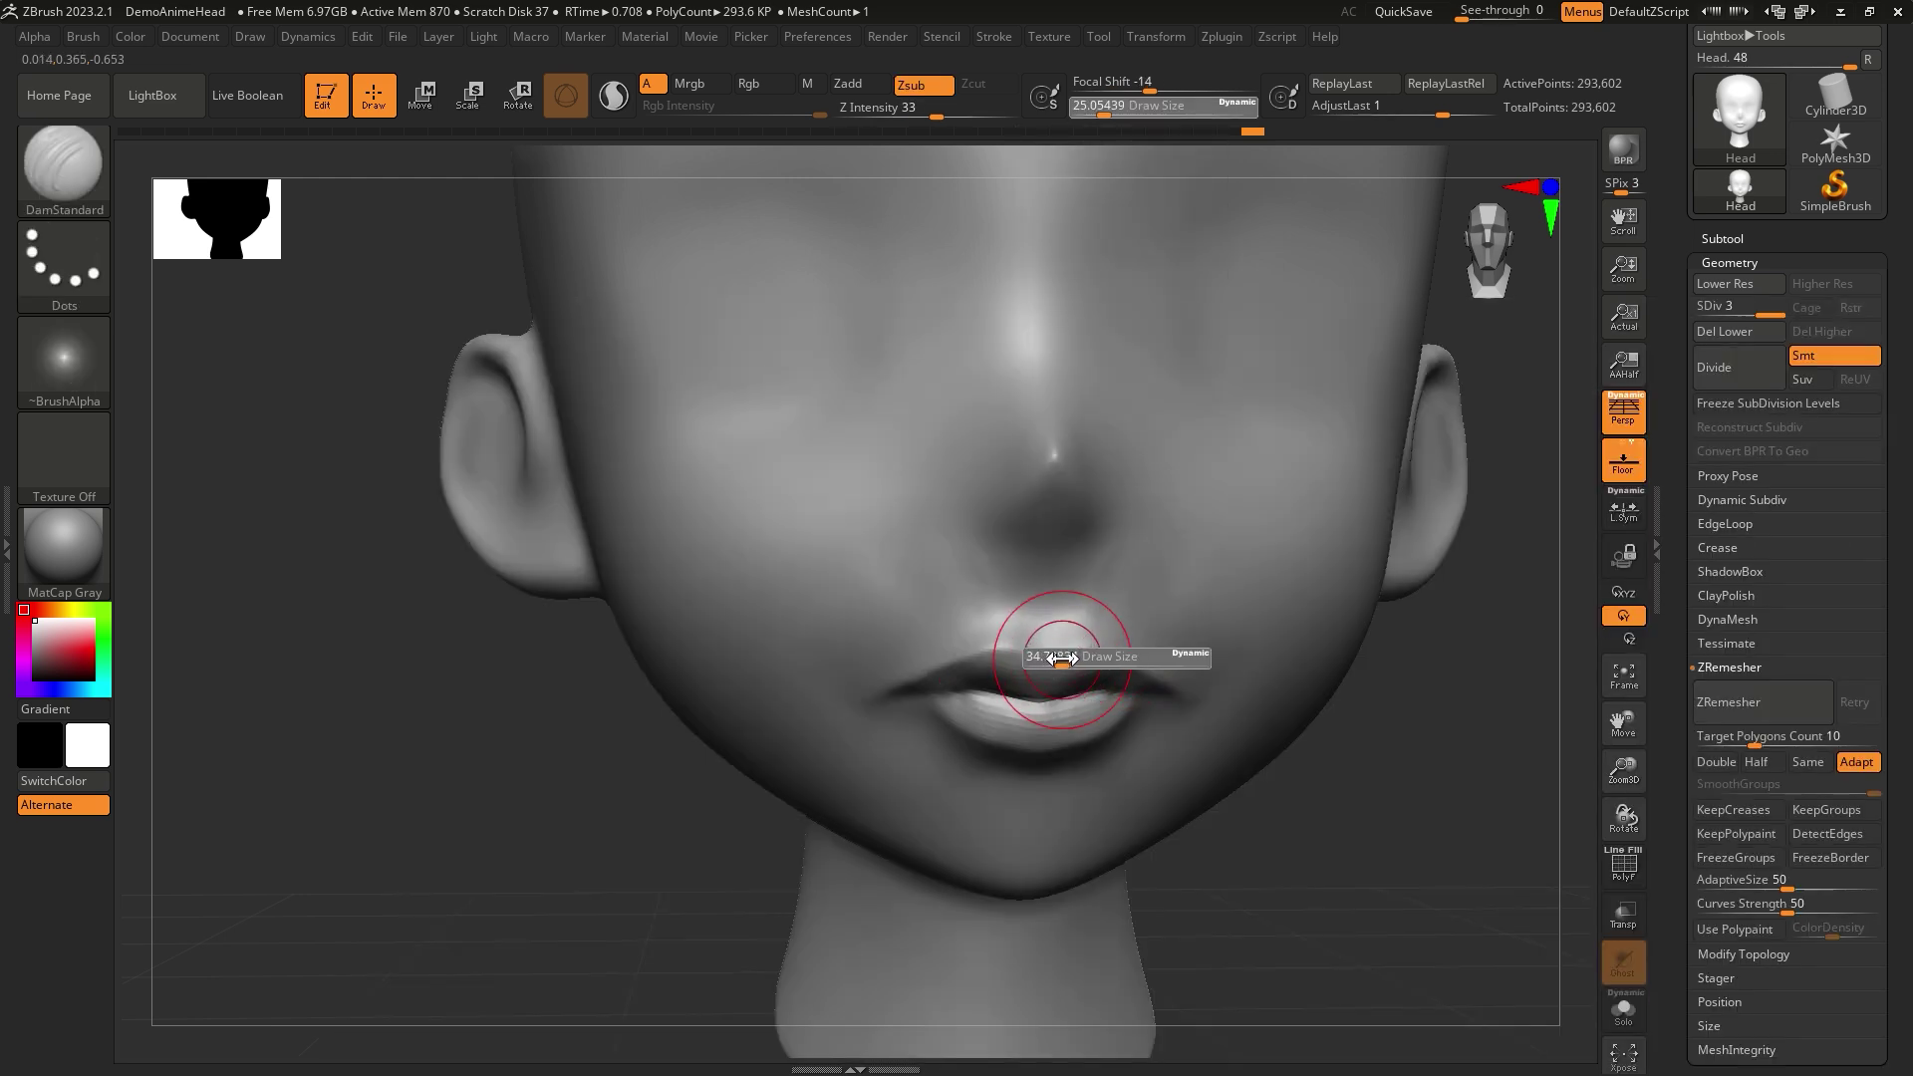
drag(1062, 658, 1049, 652)
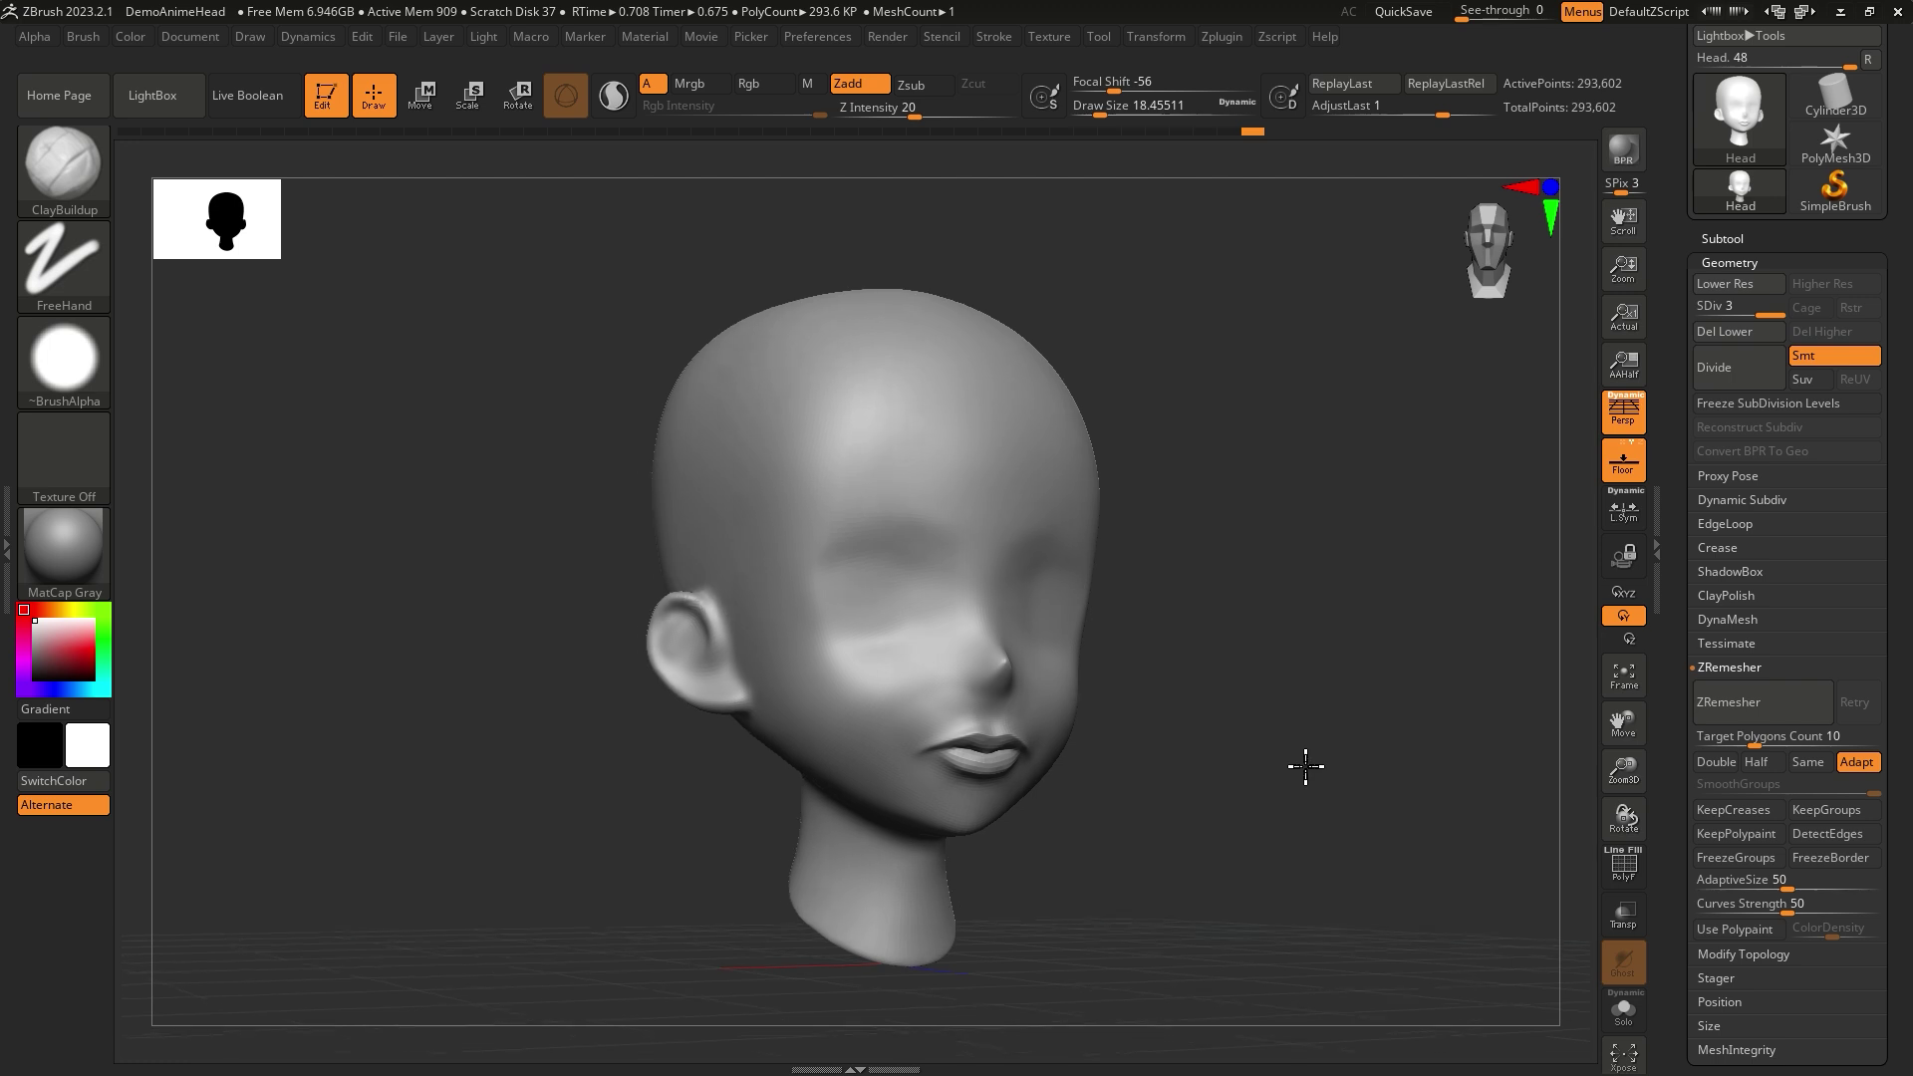
mouse_move(1302, 768)
mouse_down()
mouse_move(1263, 768)
mouse_move(1303, 765)
mouse_up()
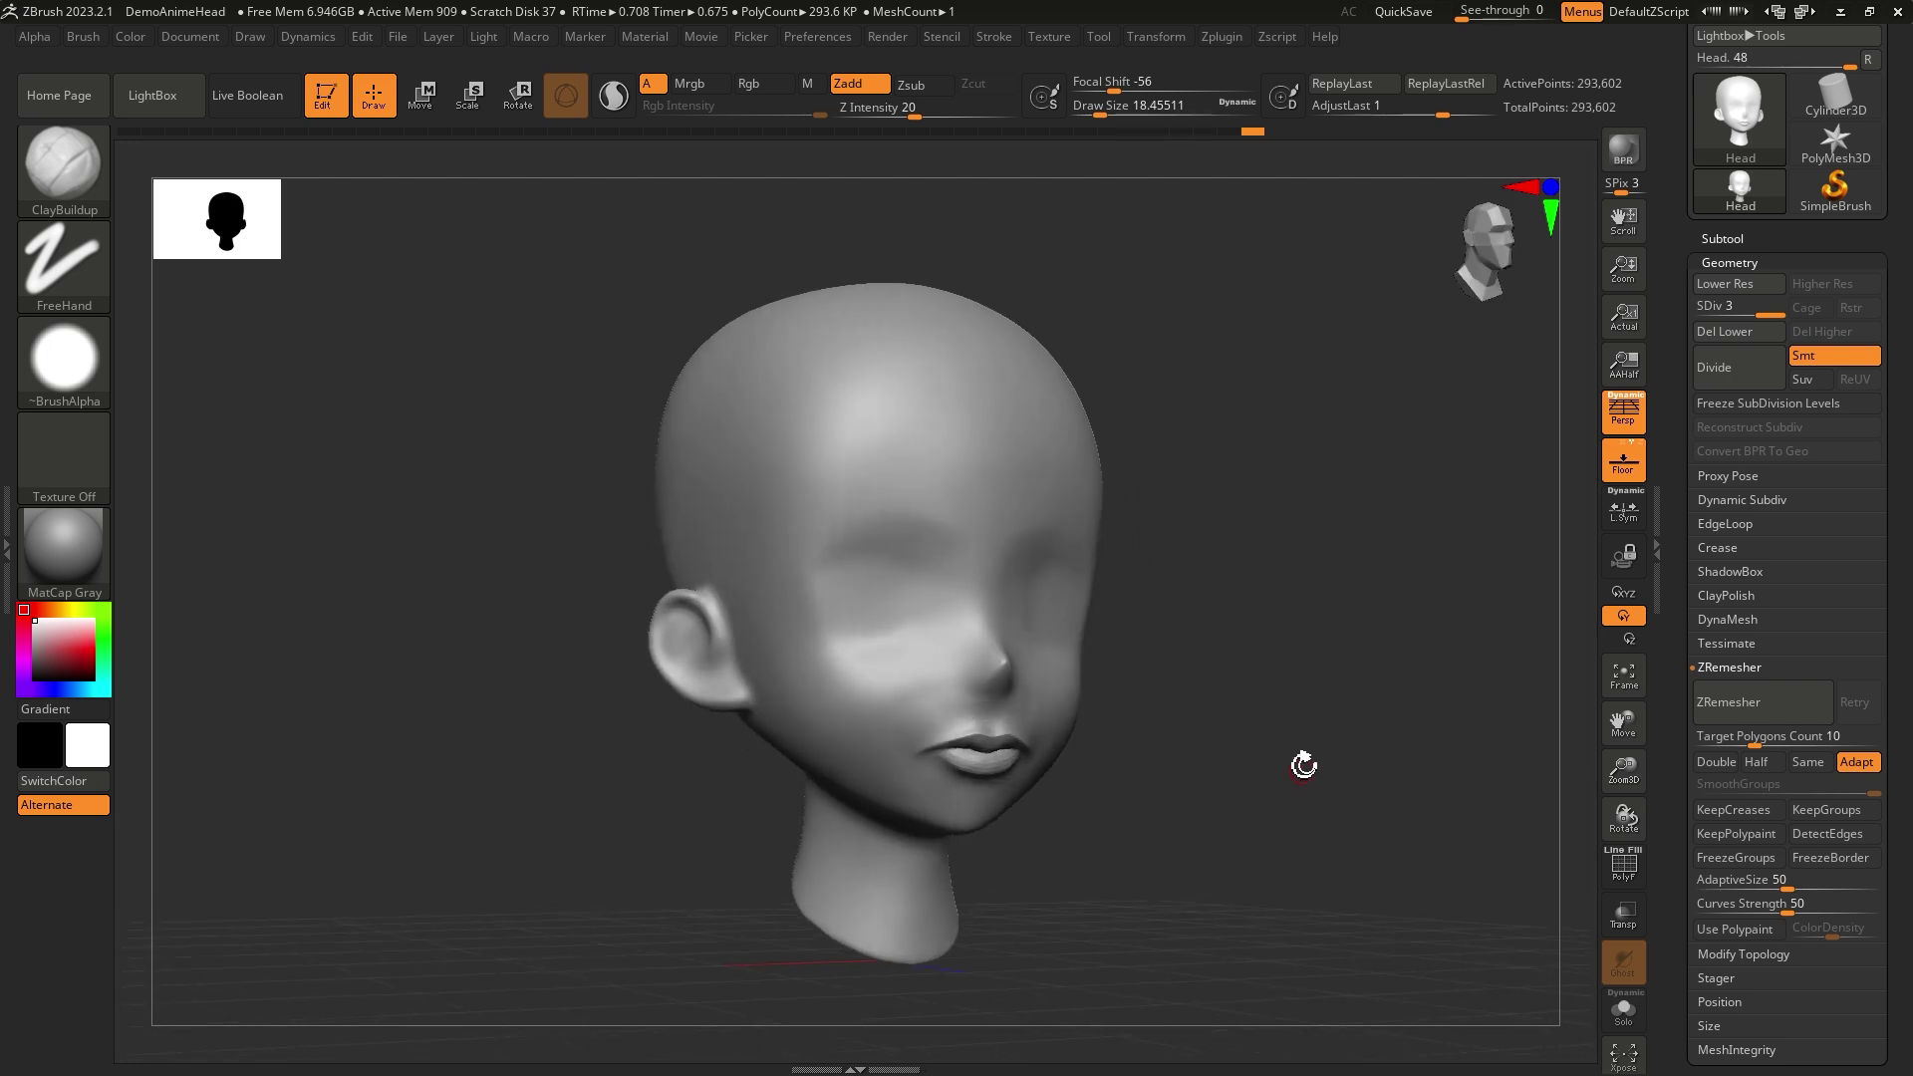